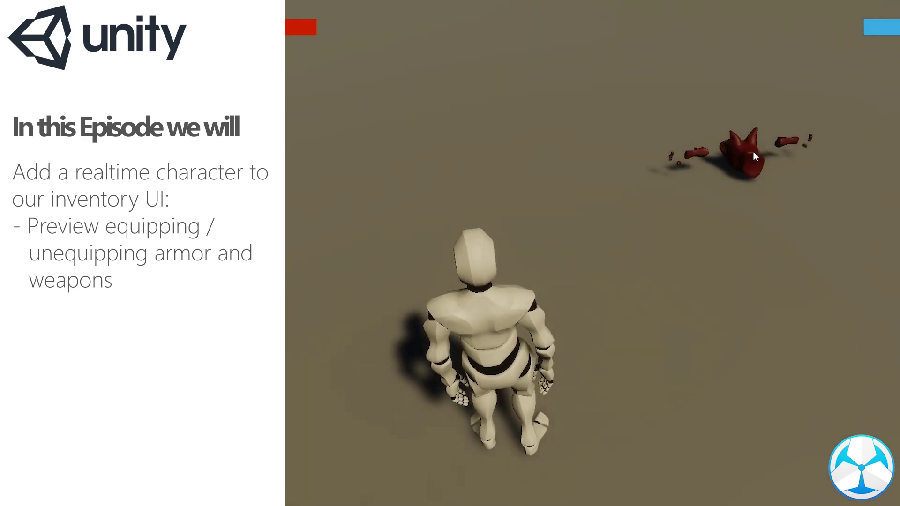
- During play, equip the red chest armor from the pause menu's Inventory, then resume and run forward
{"action": "key", "text": "Escape"}
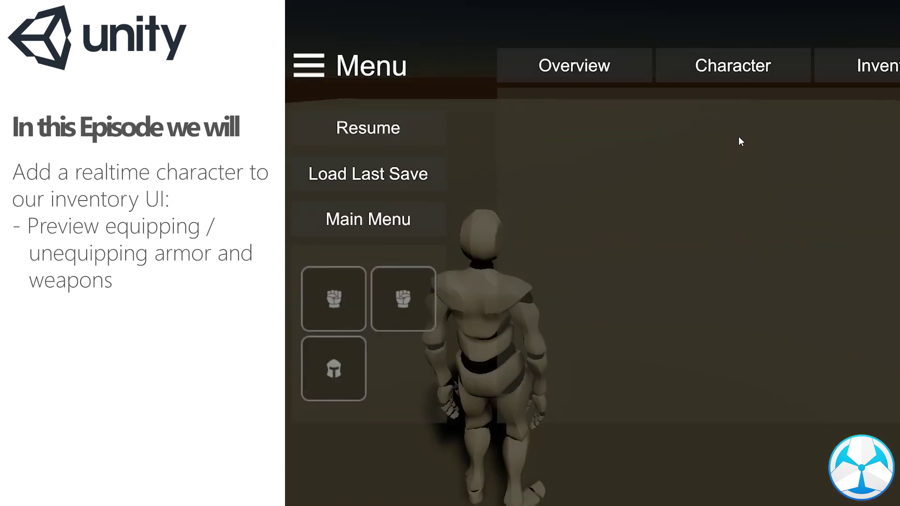
{"action": "left_click", "coordinate": [855, 66]}
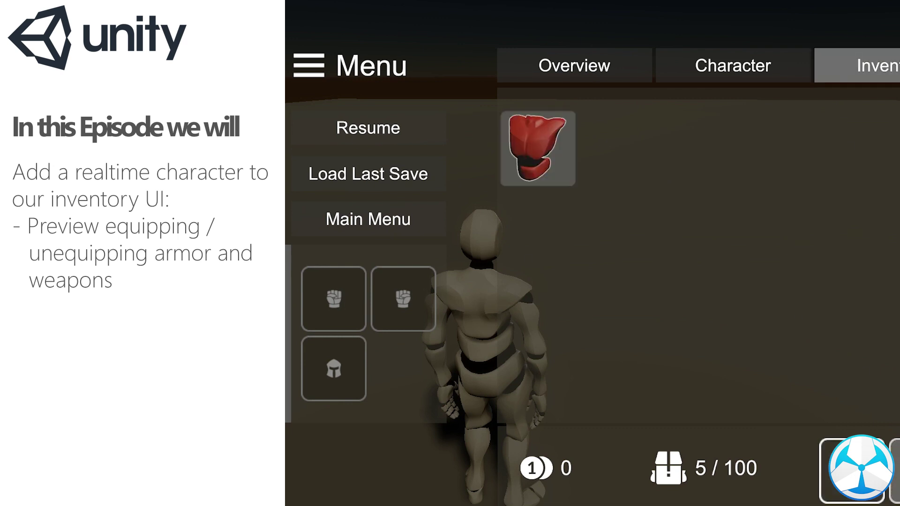
{"action": "left_click", "coordinate": [538, 147]}
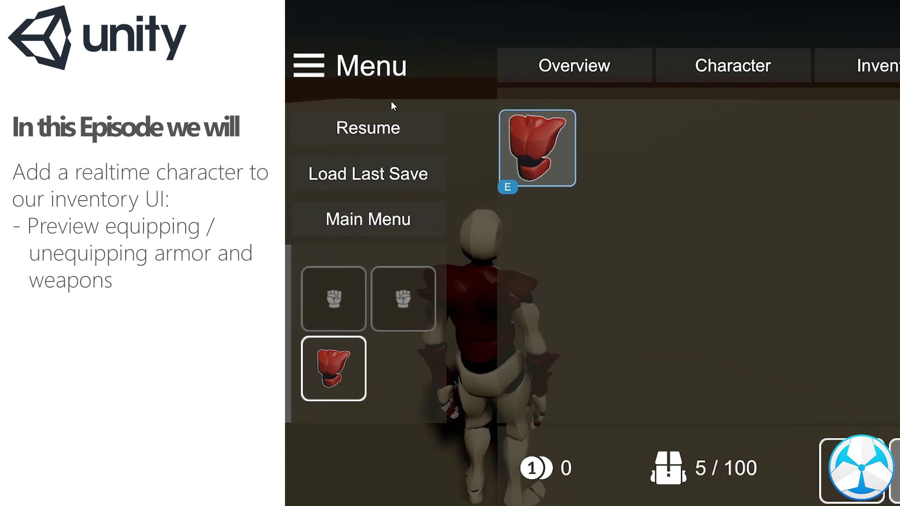
{"action": "left_click", "coordinate": [375, 118]}
{"action": "key", "text": "w"}
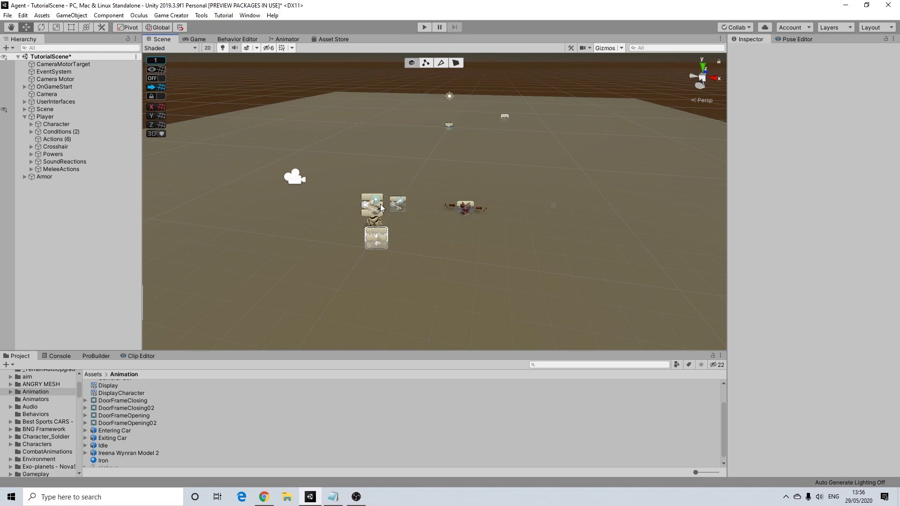
- Orbit, zoom and pan the Scene view to centre on the armor pickup
{"action": "left_click_drag", "start_coordinate": [411, 205], "coordinate": [389, 218], "text": "alt"}
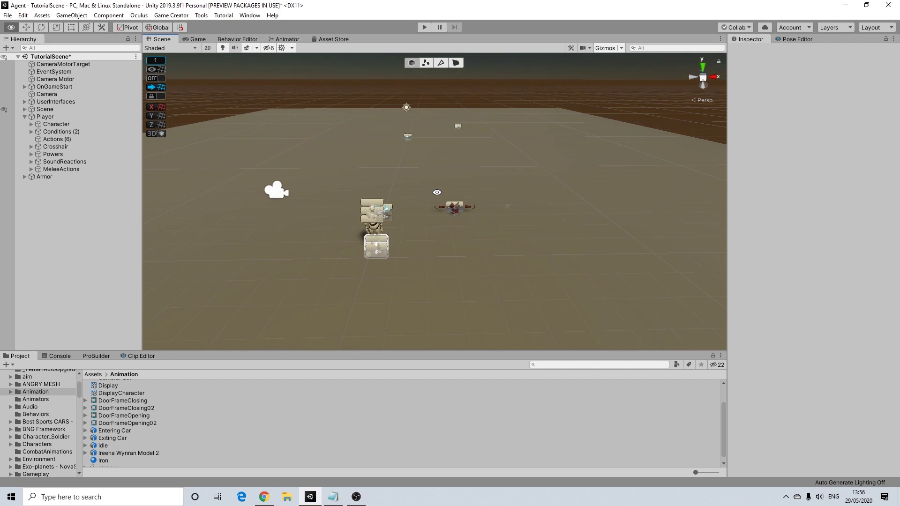
{"action": "scroll", "coordinate": [374, 229], "scroll_direction": "up", "scroll_amount": 3}
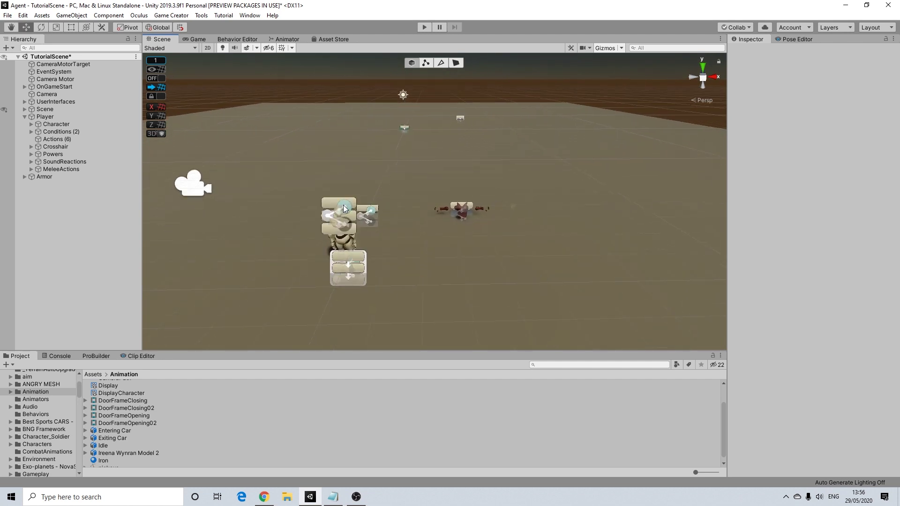
{"action": "scroll", "coordinate": [349, 223], "scroll_direction": "up", "scroll_amount": 4}
{"action": "scroll", "coordinate": [368, 226], "scroll_direction": "down", "scroll_amount": 3}
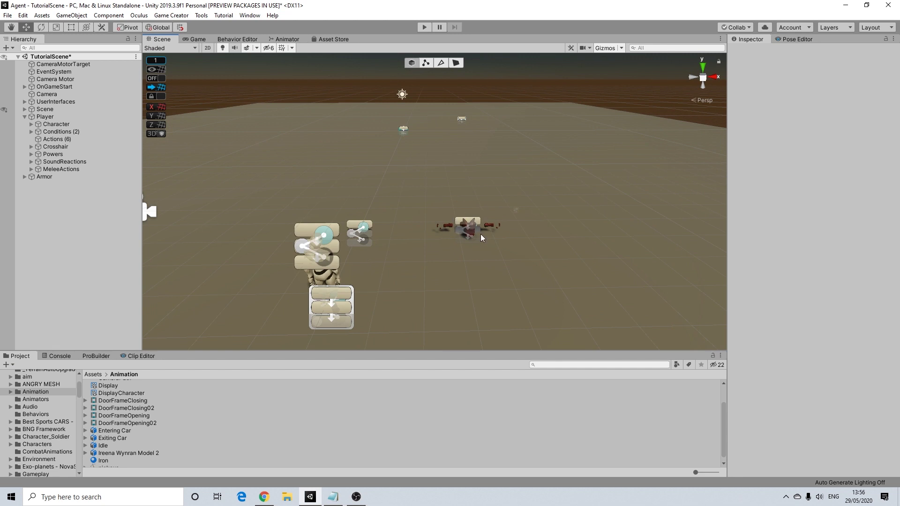
{"action": "scroll", "coordinate": [481, 235], "scroll_direction": "up", "scroll_amount": 3}
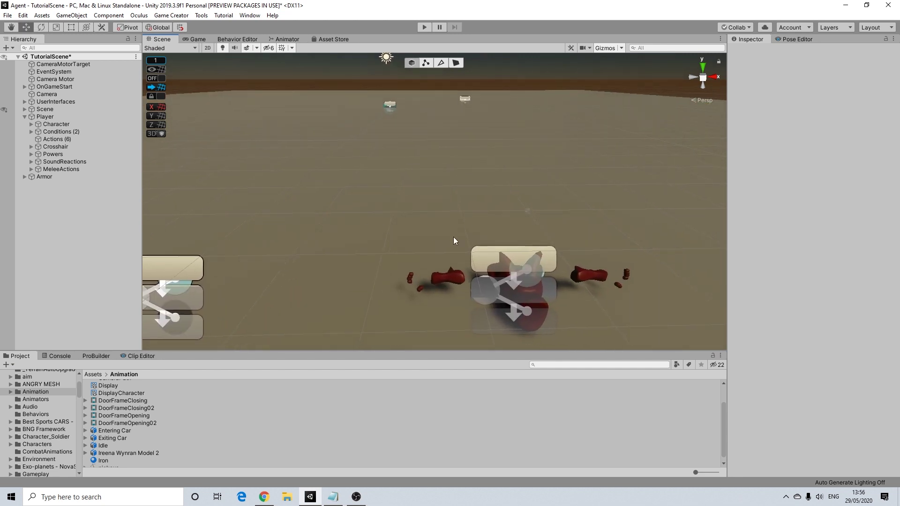
{"action": "scroll", "coordinate": [453, 240], "scroll_direction": "down", "scroll_amount": 2}
{"action": "middle_click_drag", "start_coordinate": [445, 220], "coordinate": [394, 207]}
{"action": "scroll", "coordinate": [418, 229], "scroll_direction": "up", "scroll_amount": 2}
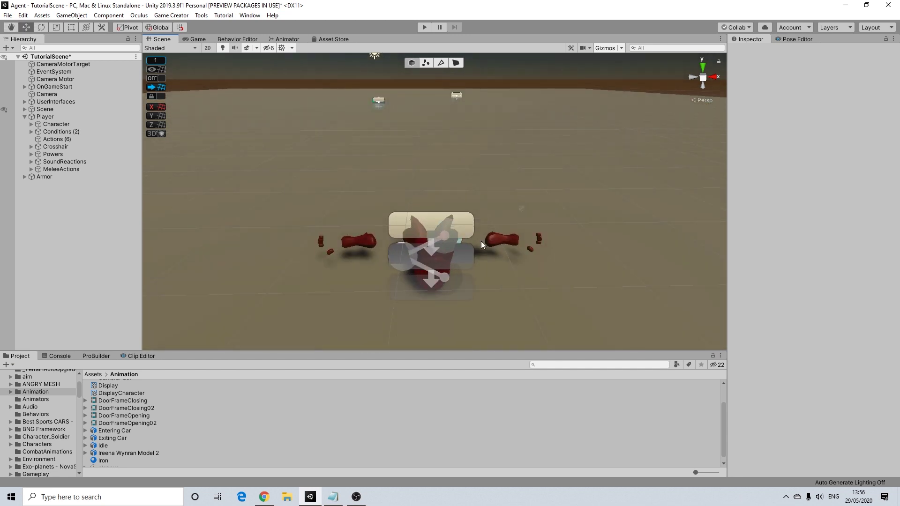
{"action": "scroll", "coordinate": [439, 249], "scroll_direction": "down", "scroll_amount": 1}
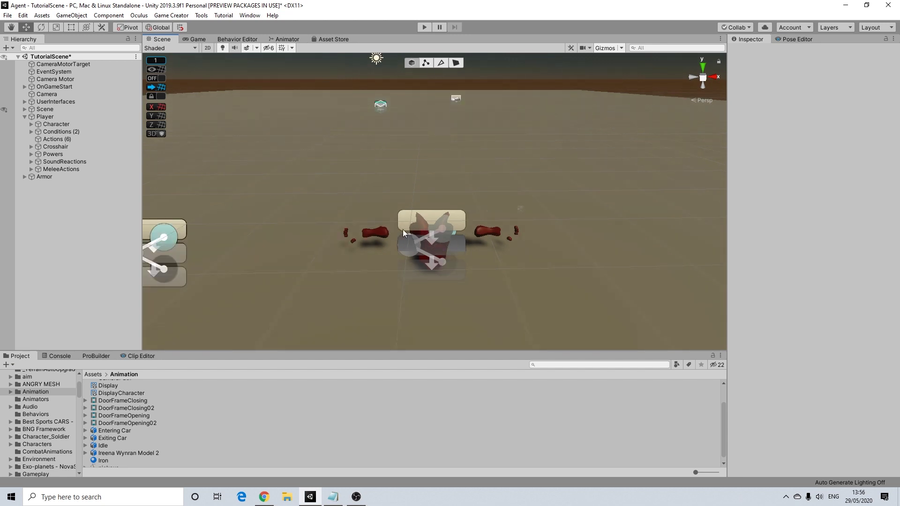
- Select the Armor object to show its trigger collider and add-1-Armor action in the Inspector
{"action": "left_click", "coordinate": [43, 176]}
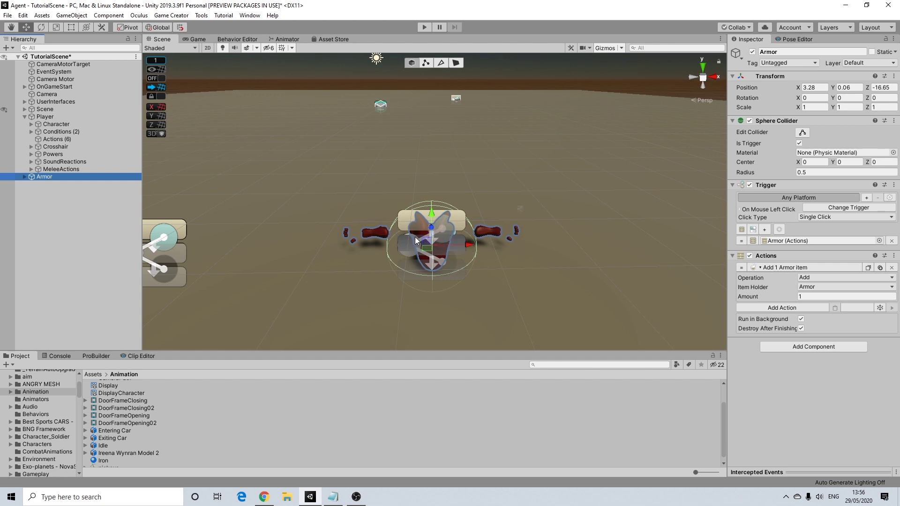
{"action": "middle_click_drag", "start_coordinate": [499, 212], "coordinate": [532, 197]}
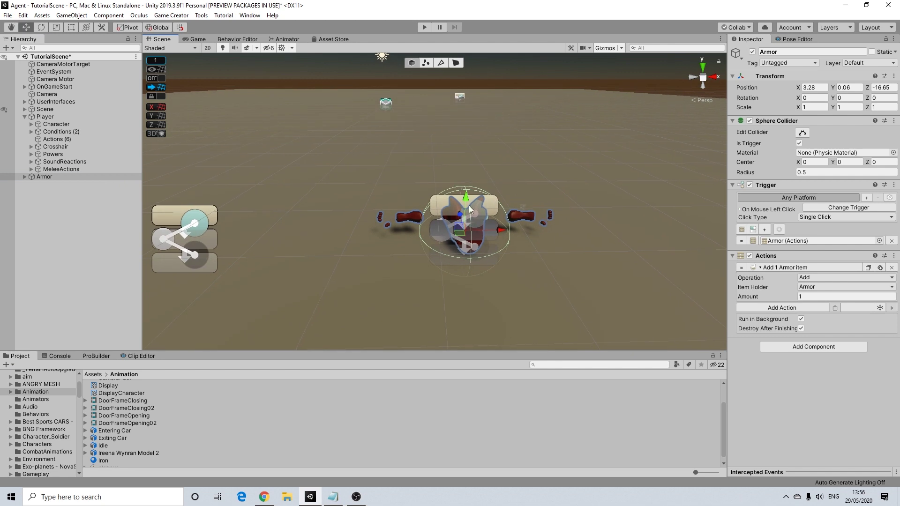
{"action": "scroll", "coordinate": [458, 214], "scroll_direction": "down", "scroll_amount": 6}
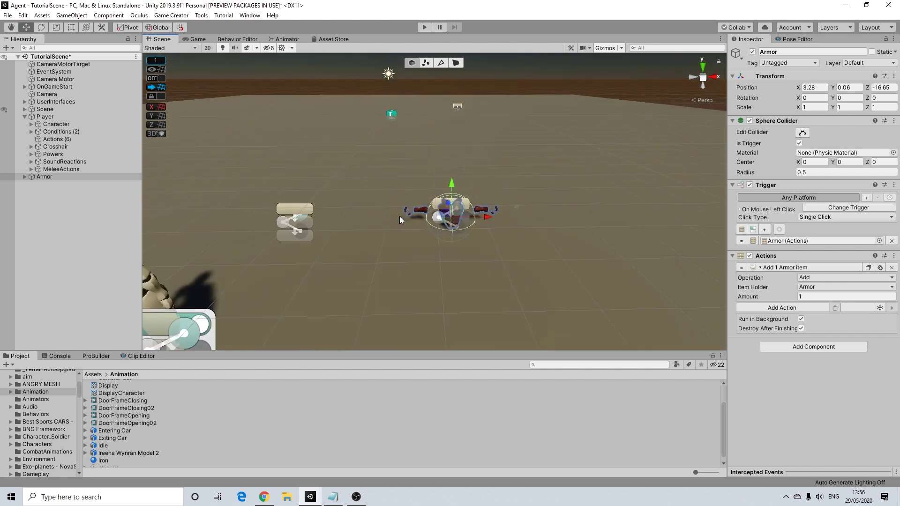
{"action": "middle_click_drag", "start_coordinate": [364, 232], "coordinate": [439, 230]}
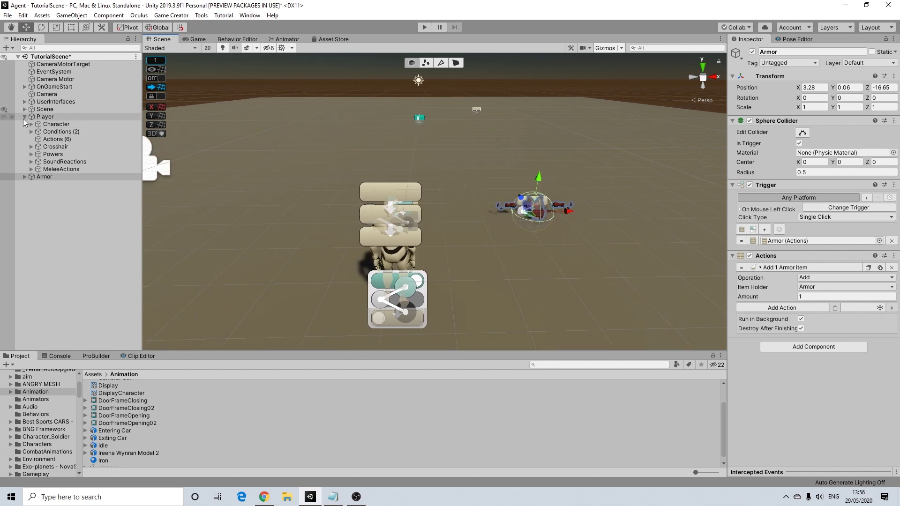
- Create an empty child object under Player and rename it UICamera
{"action": "left_click", "coordinate": [45, 118]}
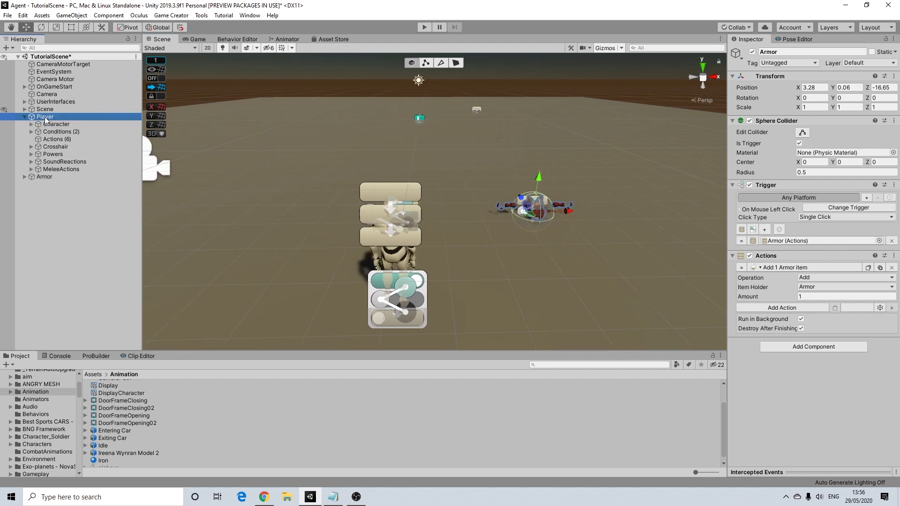
{"action": "right_click", "coordinate": [46, 120]}
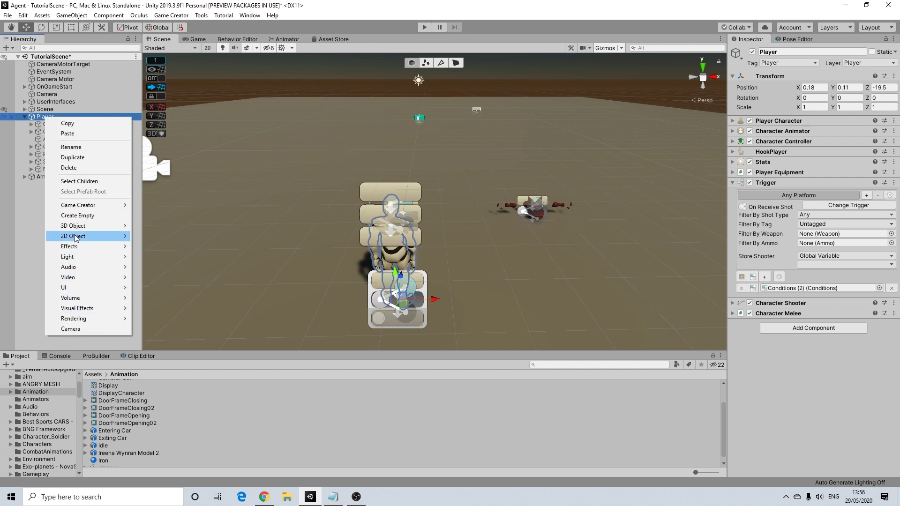
{"action": "left_click", "coordinate": [77, 216]}
{"action": "right_click", "coordinate": [60, 176]}
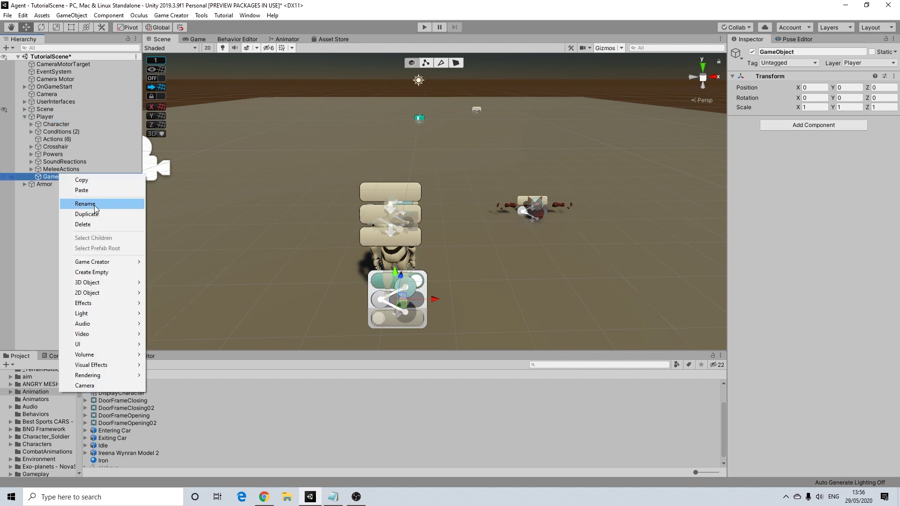
{"action": "left_click", "coordinate": [94, 205]}
{"action": "type", "text": "UIC"}
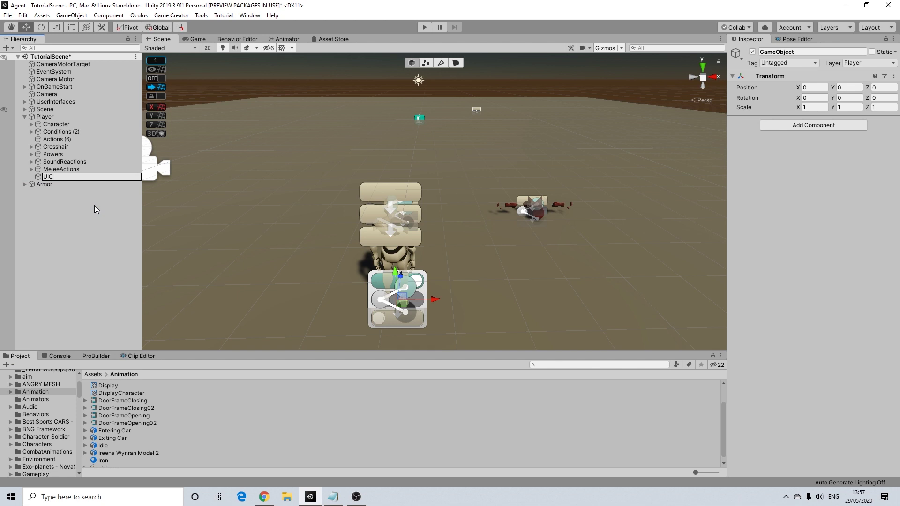
{"action": "type", "text": "amera"}
{"action": "key", "text": "Return"}
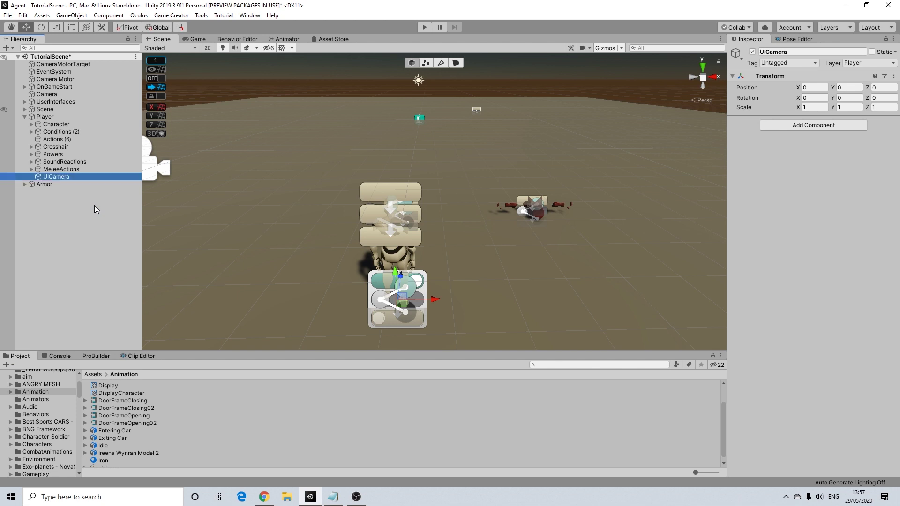
- Add a Camera as a child of UICamera
{"action": "right_click", "coordinate": [62, 177]}
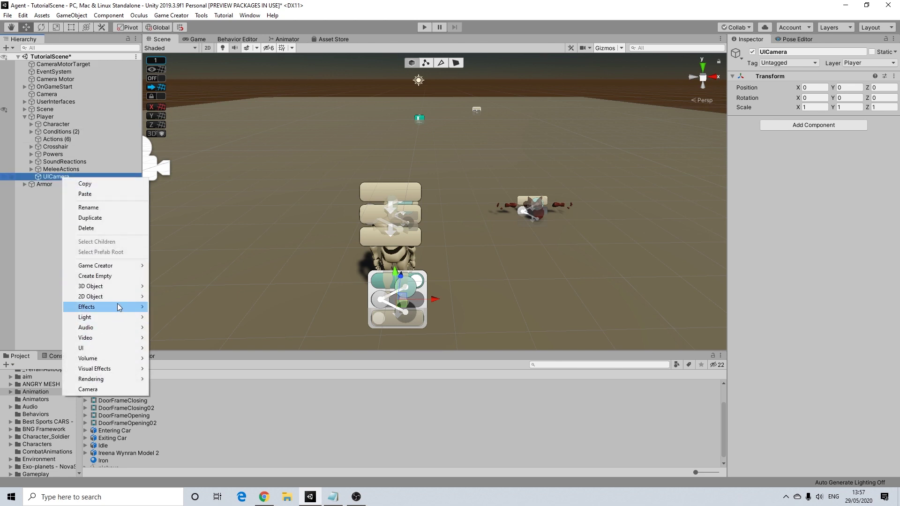
{"action": "left_click", "coordinate": [113, 388]}
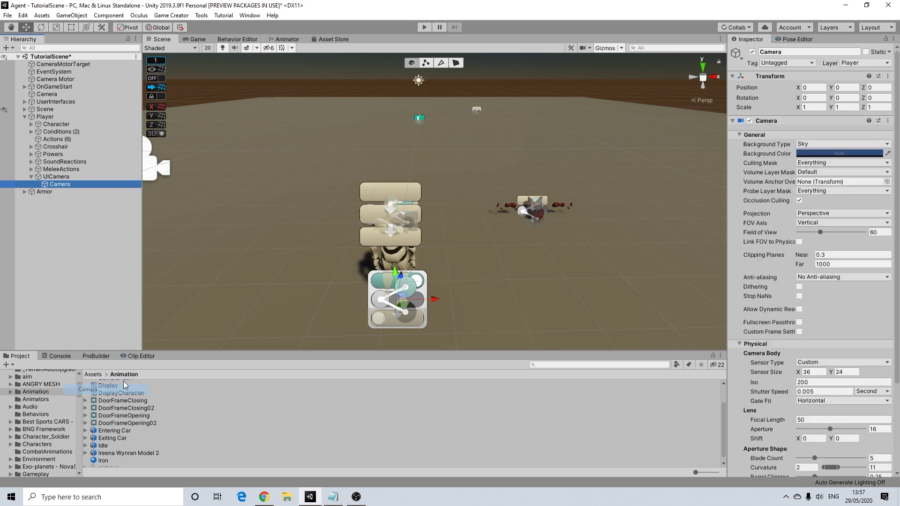
{"action": "right_click", "coordinate": [55, 177]}
{"action": "left_click", "coordinate": [49, 186]}
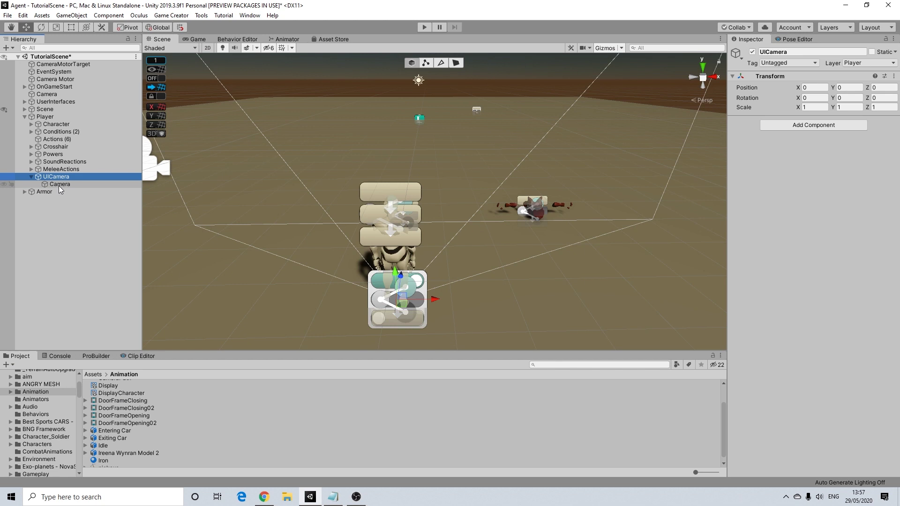
- Raise UICamera's child Camera to about 1.143 and move it forward along Z
{"action": "left_click", "coordinate": [58, 185]}
{"action": "right_click_drag", "start_coordinate": [412, 254], "coordinate": [506, 239]}
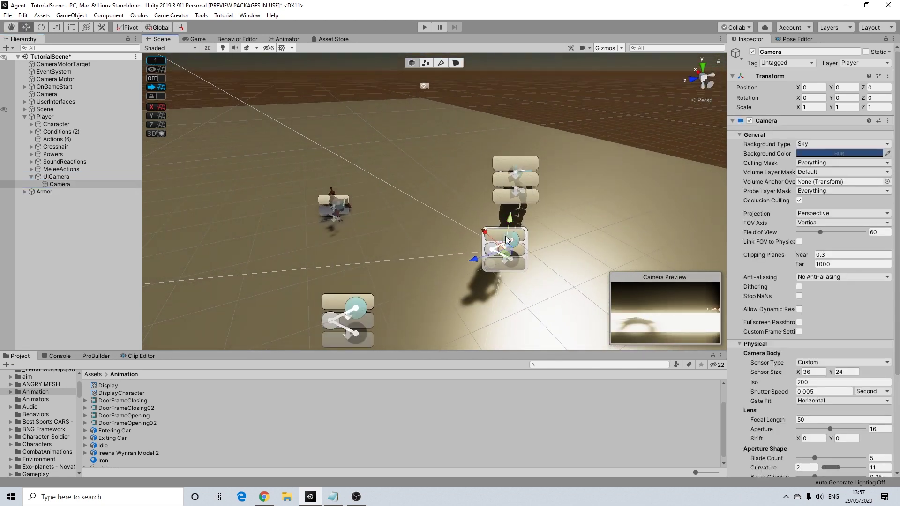
{"action": "left_click_drag", "start_coordinate": [509, 222], "coordinate": [517, 175]}
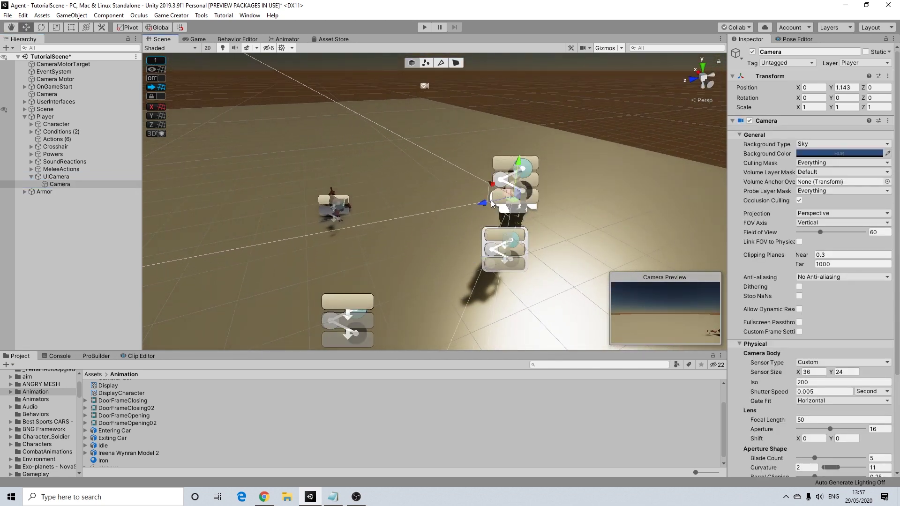
{"action": "left_click_drag", "start_coordinate": [483, 206], "coordinate": [286, 199]}
{"action": "key", "text": "e"}
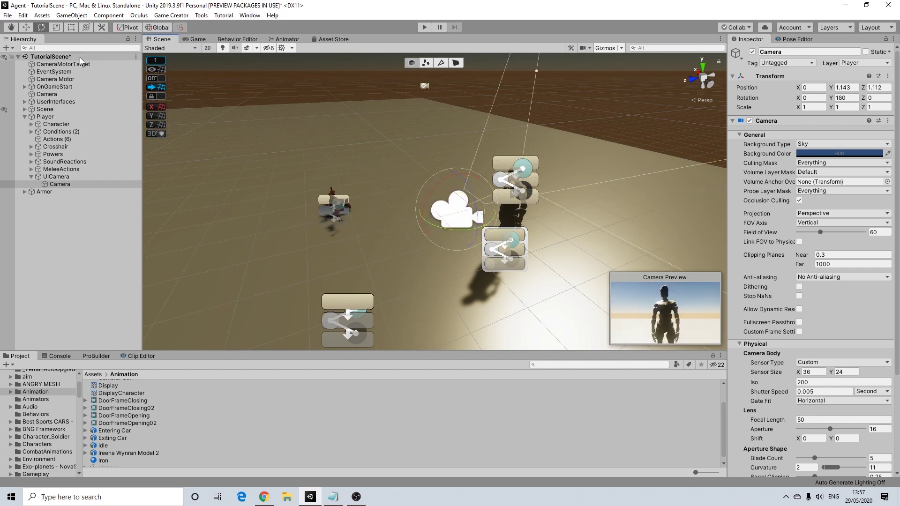
{"action": "left_click", "coordinate": [26, 27]}
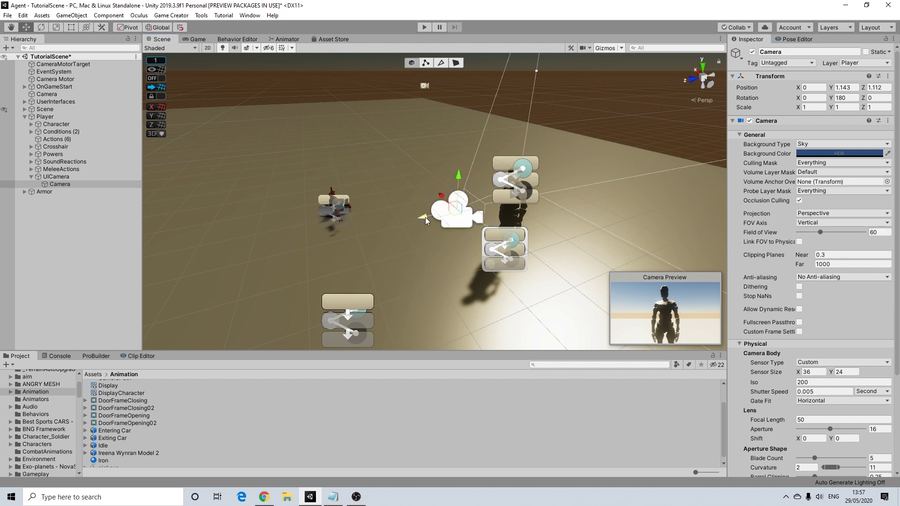
- Place the camera at 0, 1.072, 1.974 and tilt it to 6.593° on X, facing the character
{"action": "left_click_drag", "start_coordinate": [425, 217], "coordinate": [405, 221]}
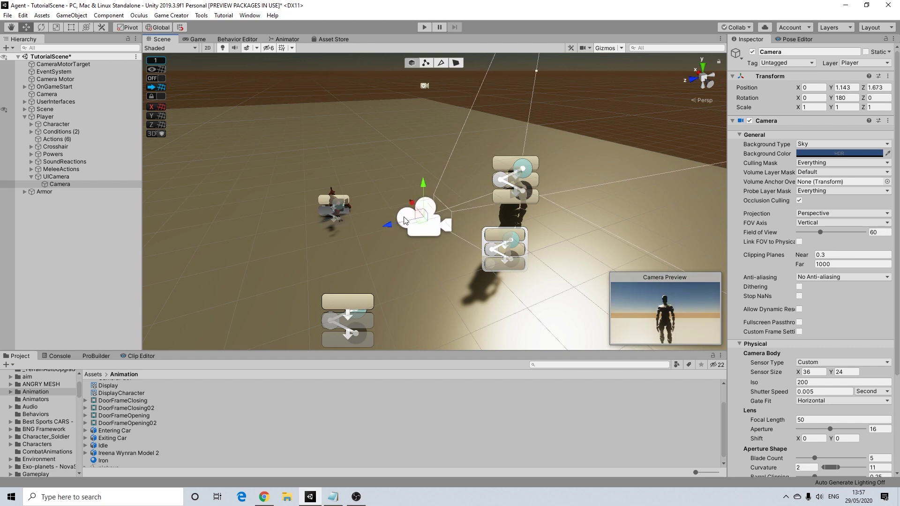
{"action": "left_click_drag", "start_coordinate": [424, 183], "coordinate": [421, 199]}
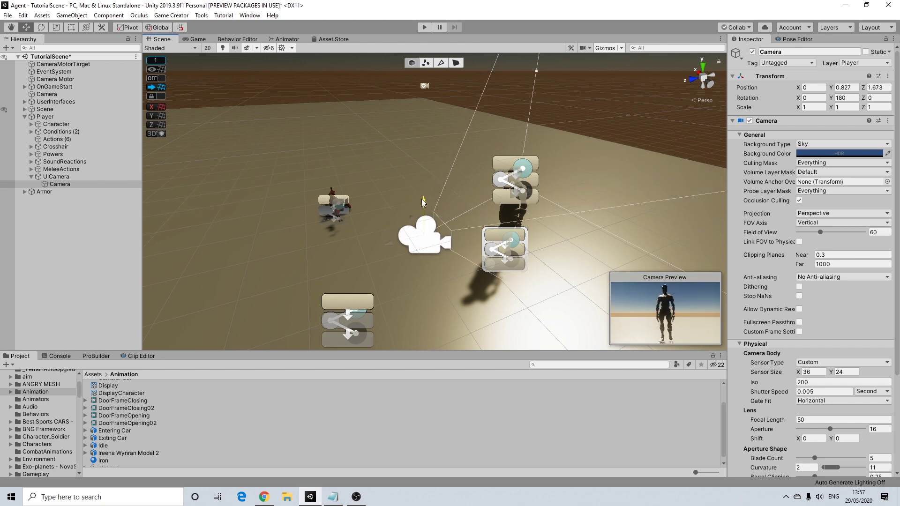
{"action": "left_click_drag", "start_coordinate": [387, 243], "coordinate": [370, 246]}
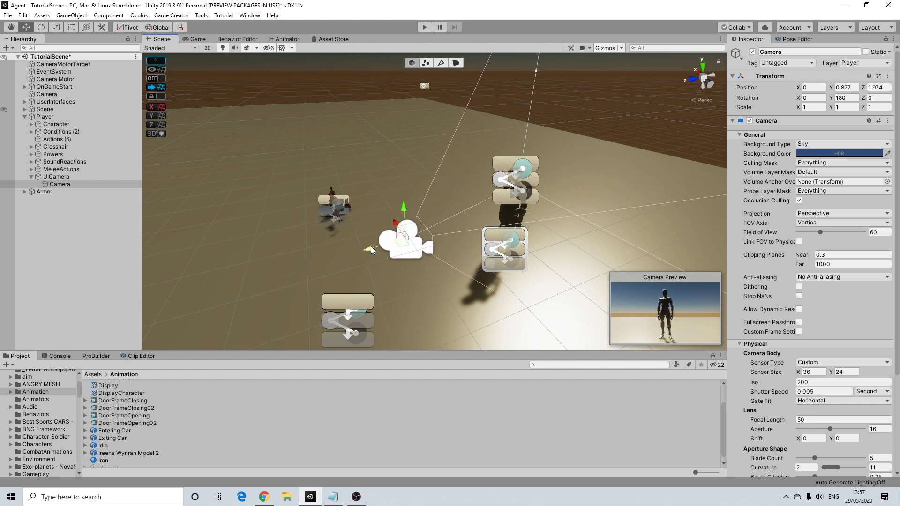
{"action": "left_click", "coordinate": [41, 28]}
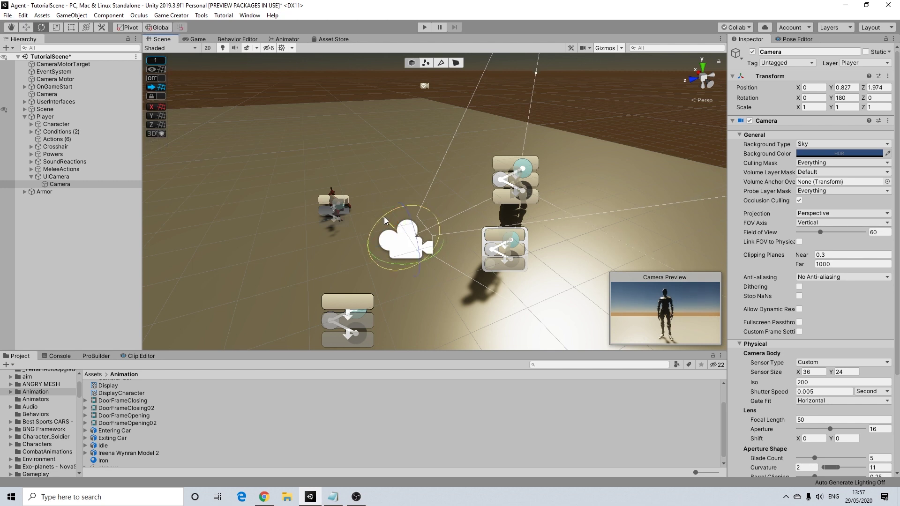
{"action": "left_click_drag", "start_coordinate": [380, 215], "coordinate": [436, 194]}
{"action": "left_click", "coordinate": [26, 27]}
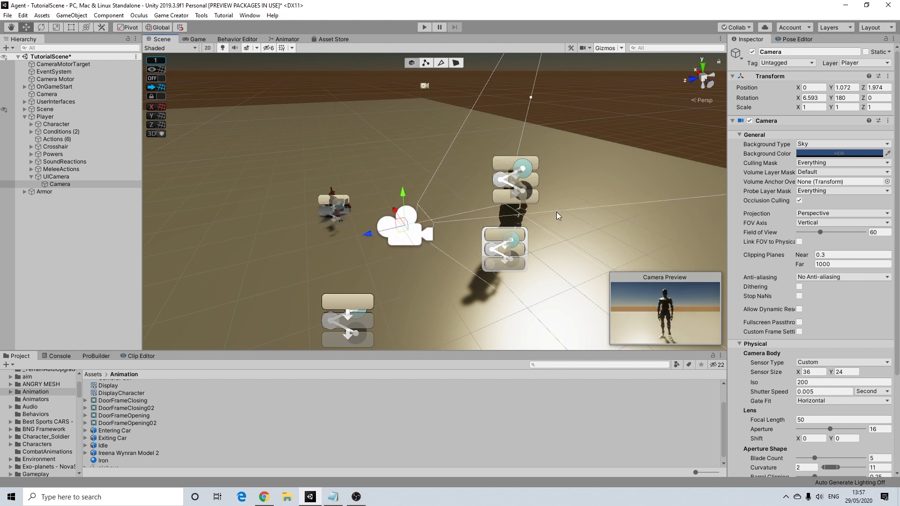
{"action": "scroll", "coordinate": [556, 212], "scroll_direction": "up", "scroll_amount": 1}
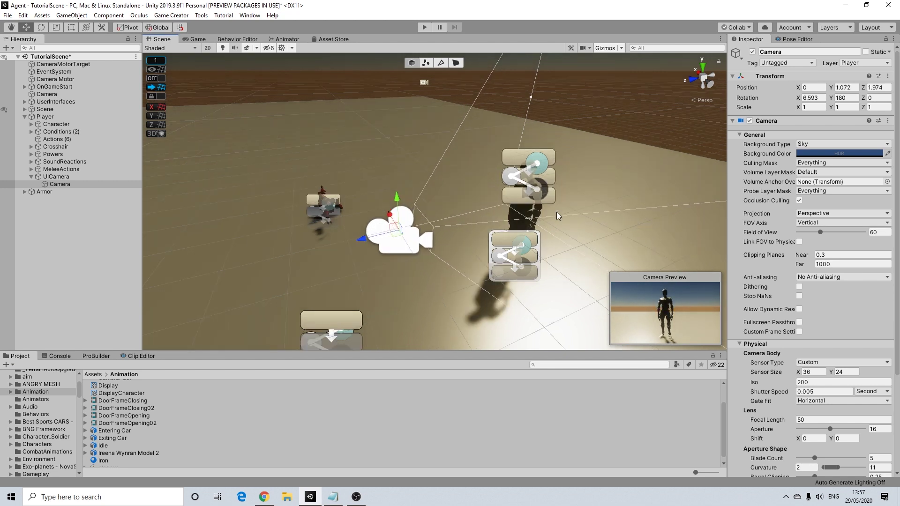
- Create a Spot Light and move it under UICamera
{"action": "right_click", "coordinate": [61, 186]}
{"action": "mouse_move", "coordinate": [126, 355]}
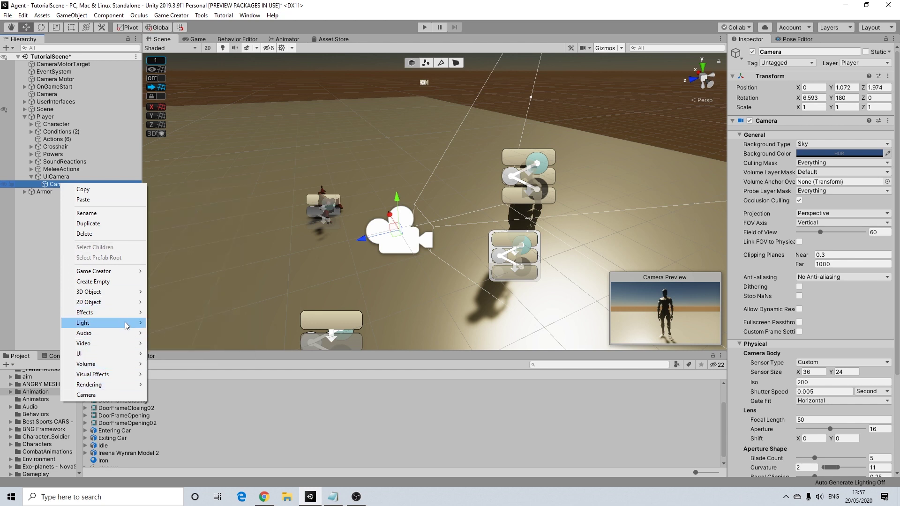
{"action": "mouse_move", "coordinate": [126, 326]}
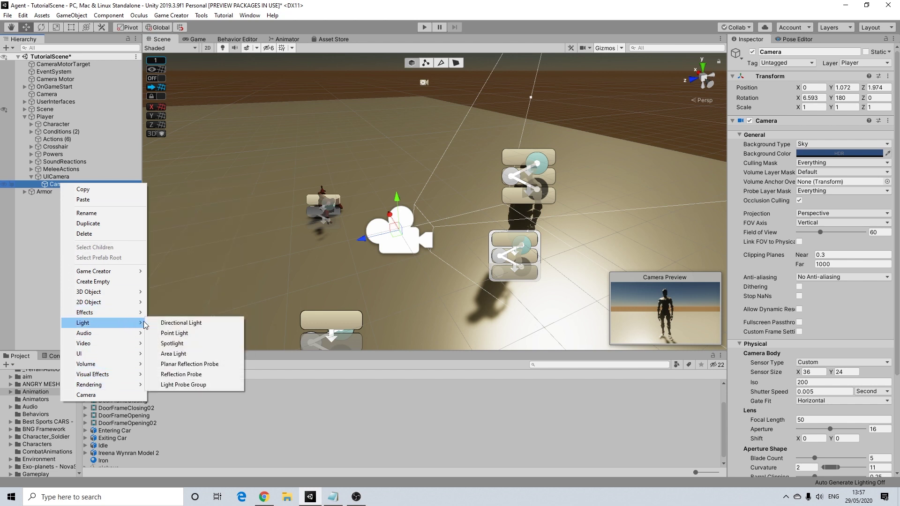
{"action": "left_click", "coordinate": [172, 343]}
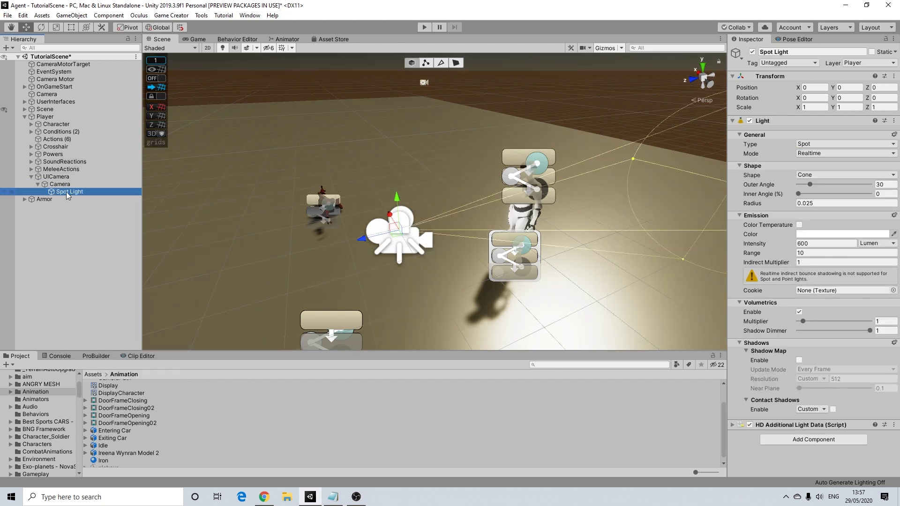
{"action": "left_click_drag", "start_coordinate": [67, 192], "coordinate": [58, 184]}
- Shorten the spot light's range to about 3.66 and set its cone near 63°, checking the camera preview
{"action": "scroll", "coordinate": [514, 234], "scroll_direction": "down", "scroll_amount": 2}
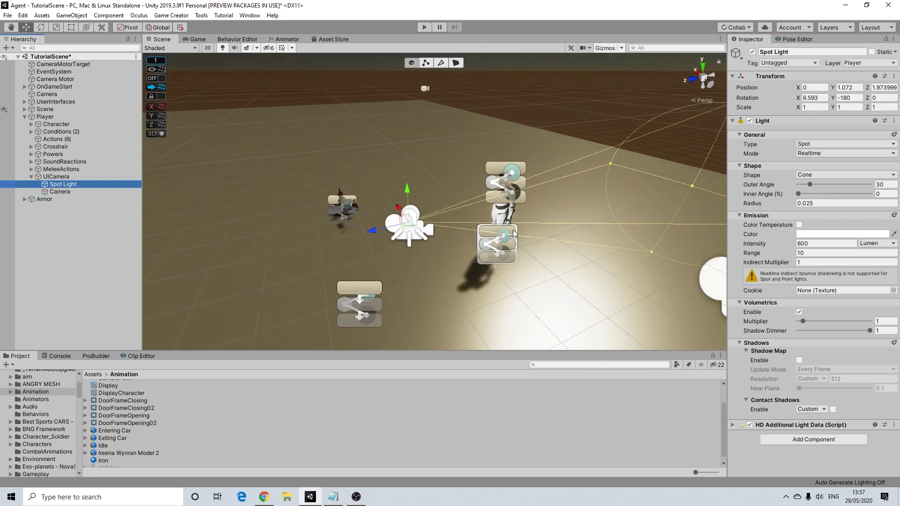
{"action": "left_click_drag", "start_coordinate": [689, 190], "coordinate": [605, 200]}
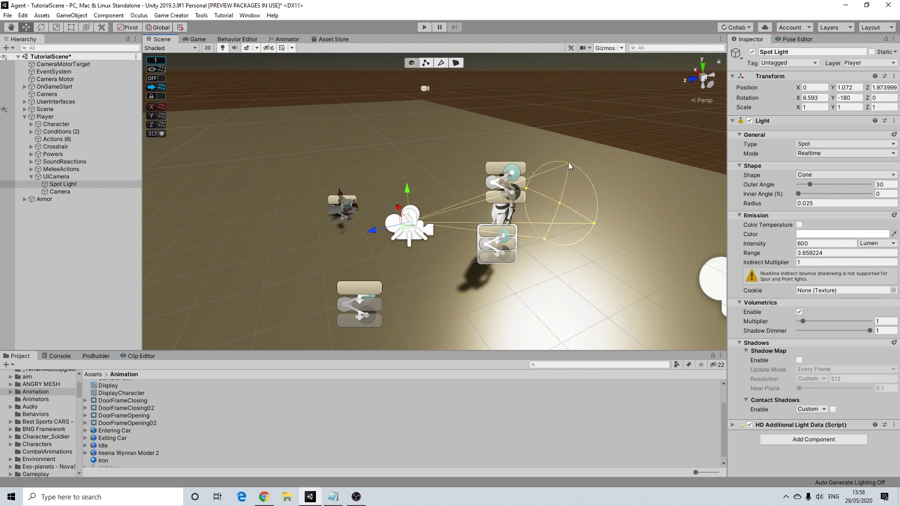
{"action": "left_click_drag", "start_coordinate": [564, 164], "coordinate": [580, 109]}
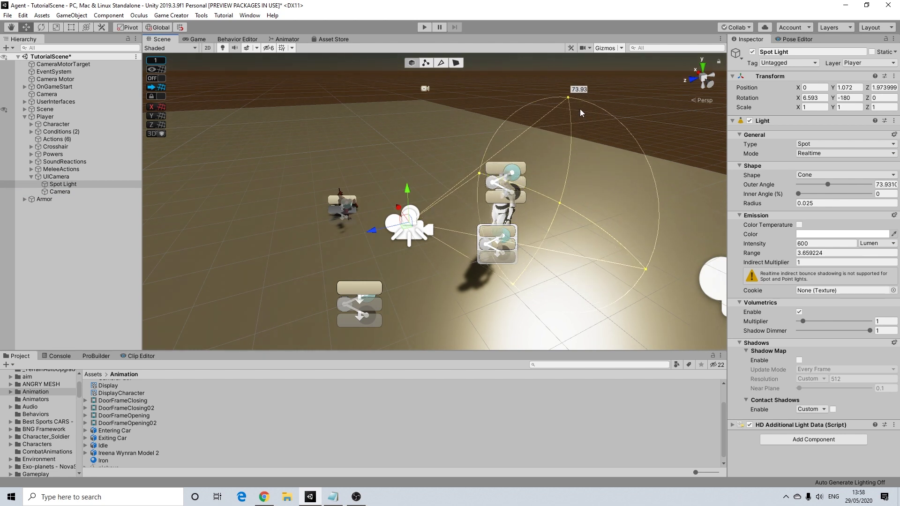
{"action": "left_click", "coordinate": [60, 191]}
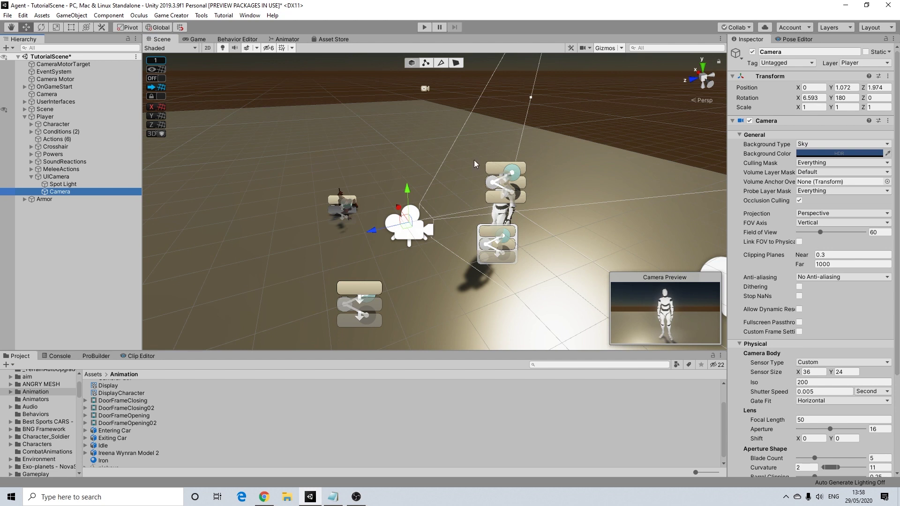
{"action": "scroll", "coordinate": [474, 163], "scroll_direction": "down", "scroll_amount": 2}
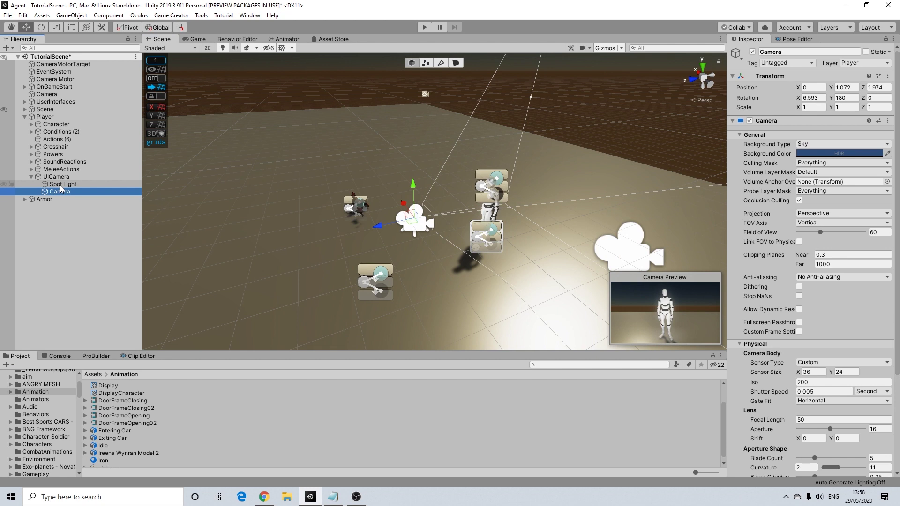
{"action": "left_click", "coordinate": [60, 185]}
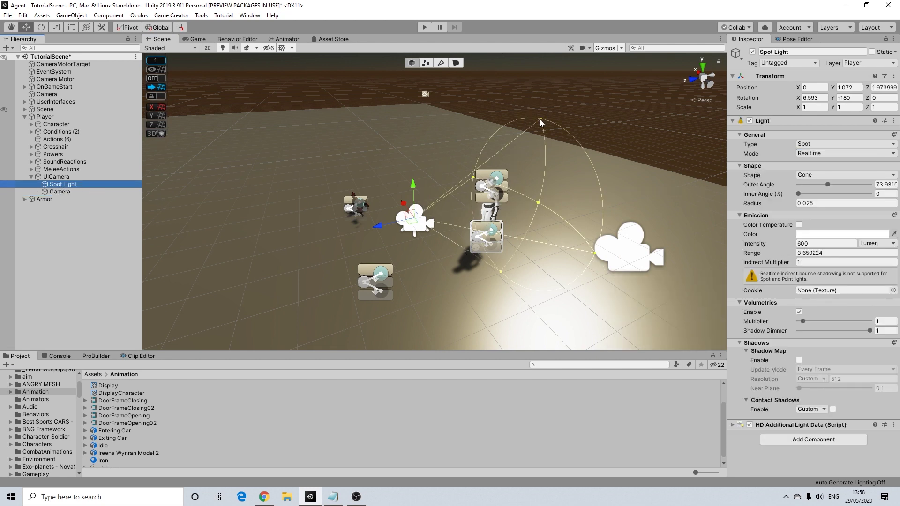
{"action": "left_click_drag", "start_coordinate": [540, 120], "coordinate": [543, 134]}
{"action": "left_click", "coordinate": [60, 192]}
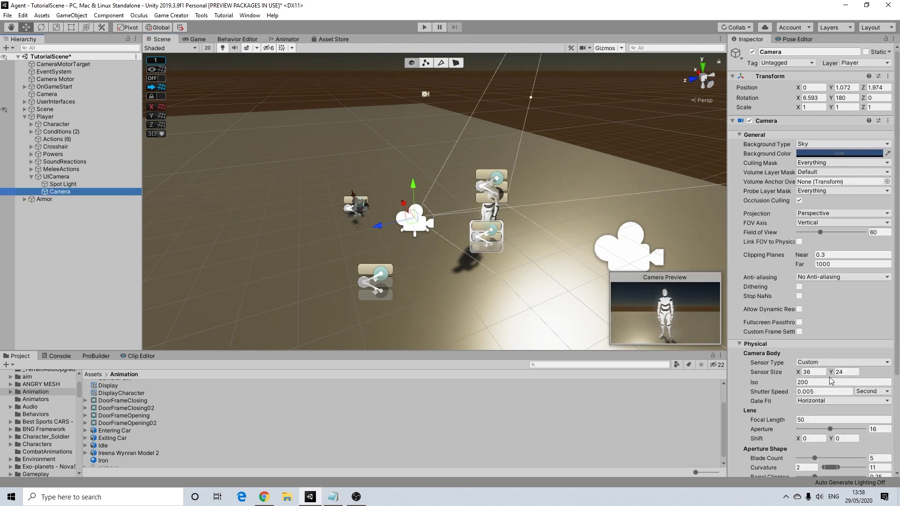
{"action": "key", "text": "Up"}
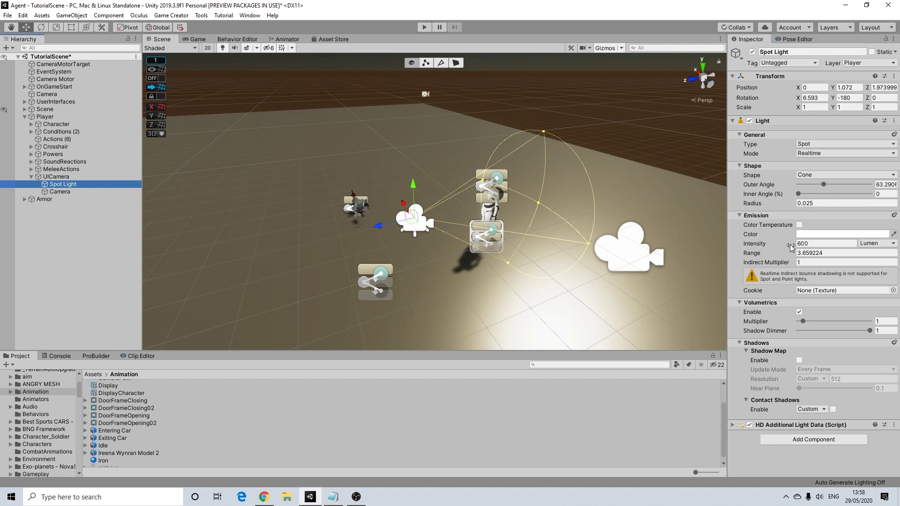
- Set the spot light's Intensity to 300 and check the lit camera preview
{"action": "left_click_drag", "start_coordinate": [791, 247], "coordinate": [762, 242]}
{"action": "left_click_drag", "start_coordinate": [650, 241], "coordinate": [607, 244]}
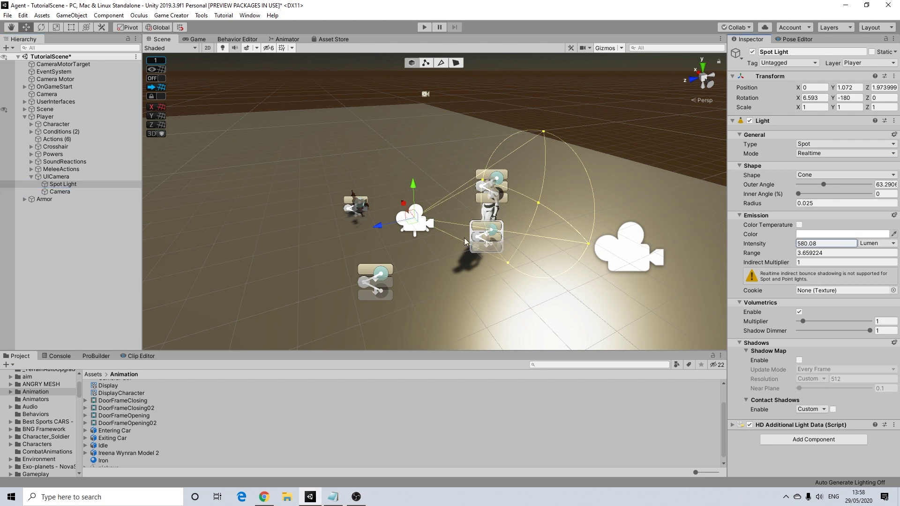
{"action": "left_click_drag", "start_coordinate": [392, 241], "coordinate": [288, 234]}
{"action": "left_click_drag", "start_coordinate": [823, 242], "coordinate": [714, 240]}
{"action": "type", "text": "200"}
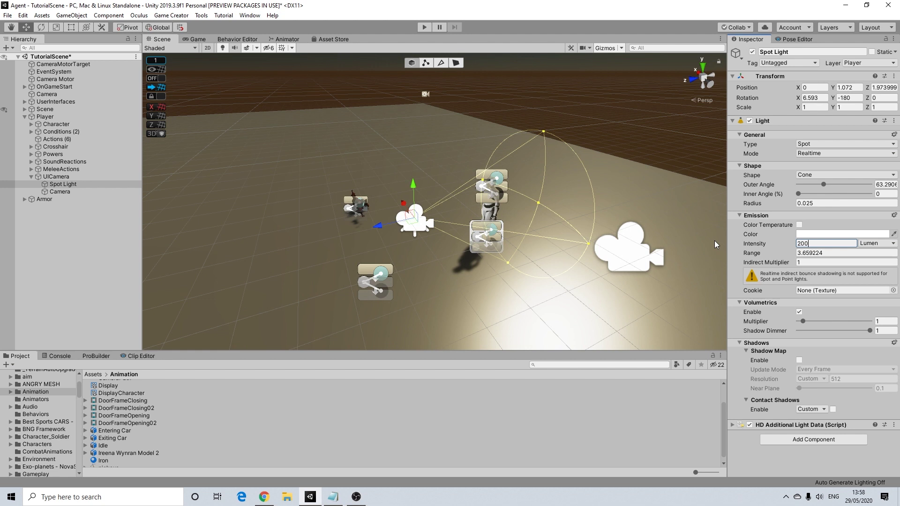
{"action": "key", "text": "BackSpace"}
{"action": "key", "text": "BackSpace"}
{"action": "key", "text": "BackSpace"}
{"action": "type", "text": "300"}
{"action": "left_click", "coordinate": [59, 191]}
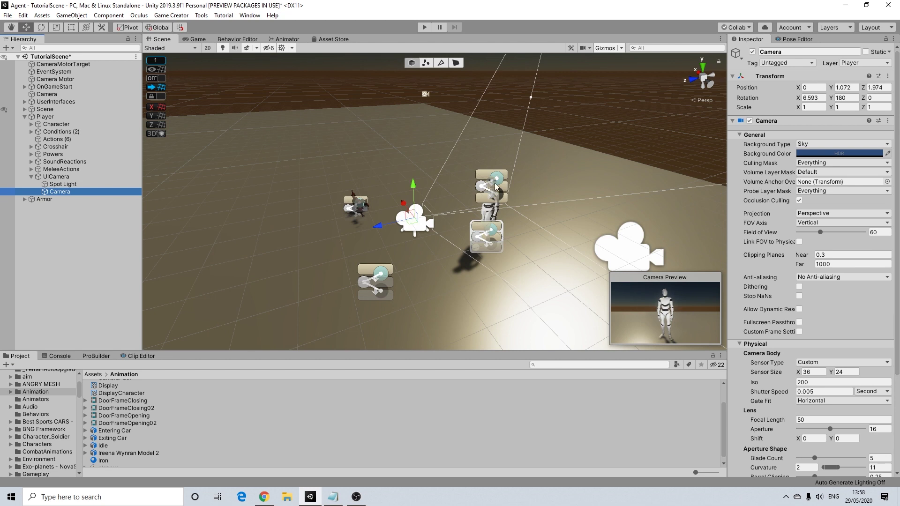
{"action": "scroll", "coordinate": [496, 215], "scroll_direction": "up", "scroll_amount": 2}
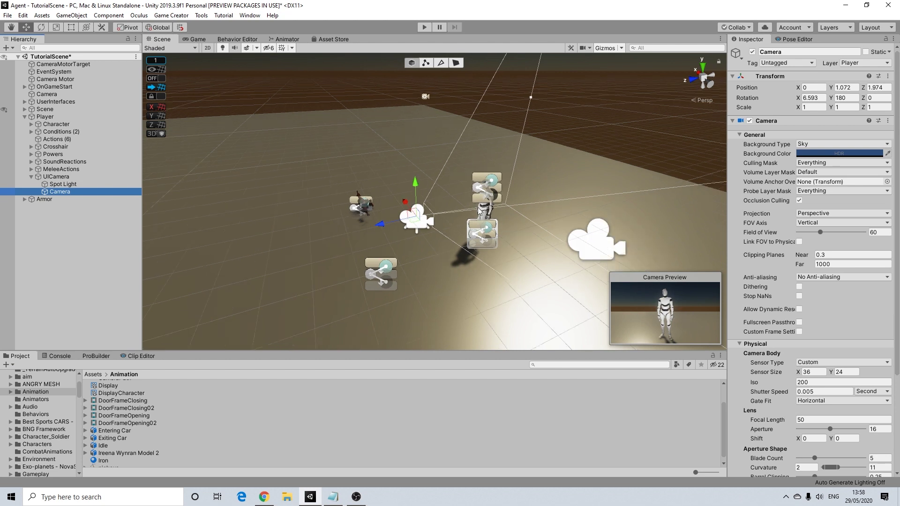
{"action": "left_click", "coordinate": [56, 176]}
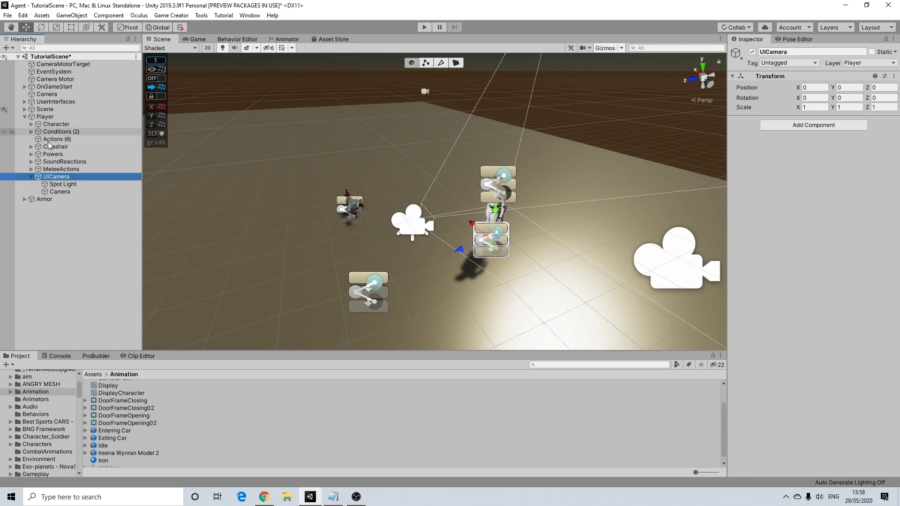
{"action": "left_click", "coordinate": [25, 101]}
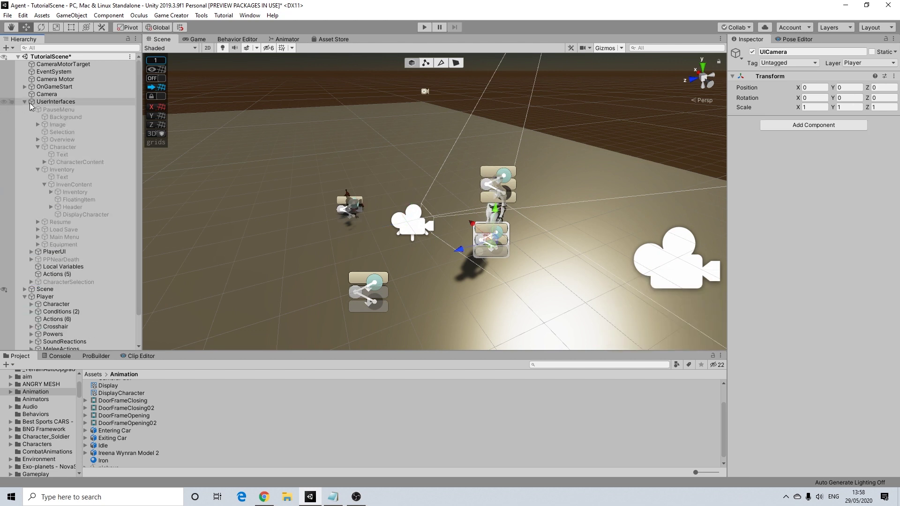
{"action": "scroll", "coordinate": [368, 133], "scroll_direction": "down", "scroll_amount": 2}
{"action": "scroll", "coordinate": [412, 154], "scroll_direction": "down", "scroll_amount": 1}
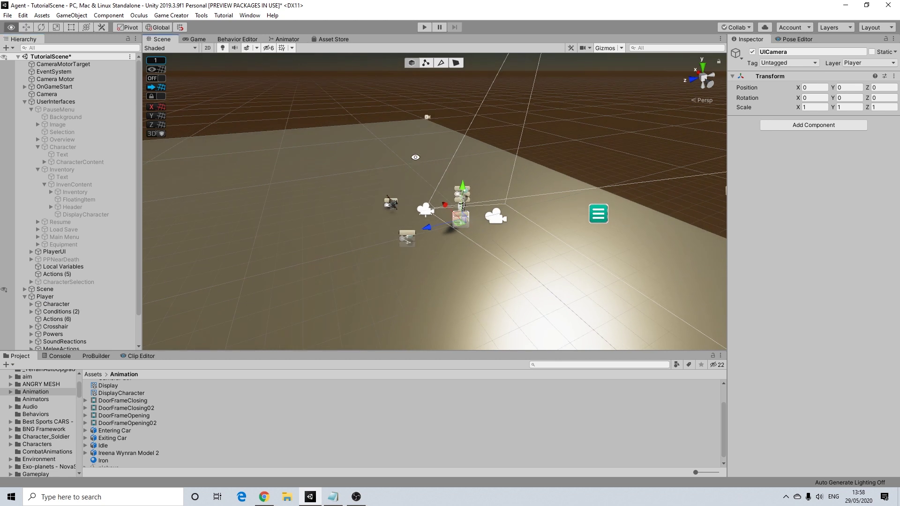
{"action": "left_click_drag", "start_coordinate": [412, 154], "coordinate": [387, 159], "text": "alt"}
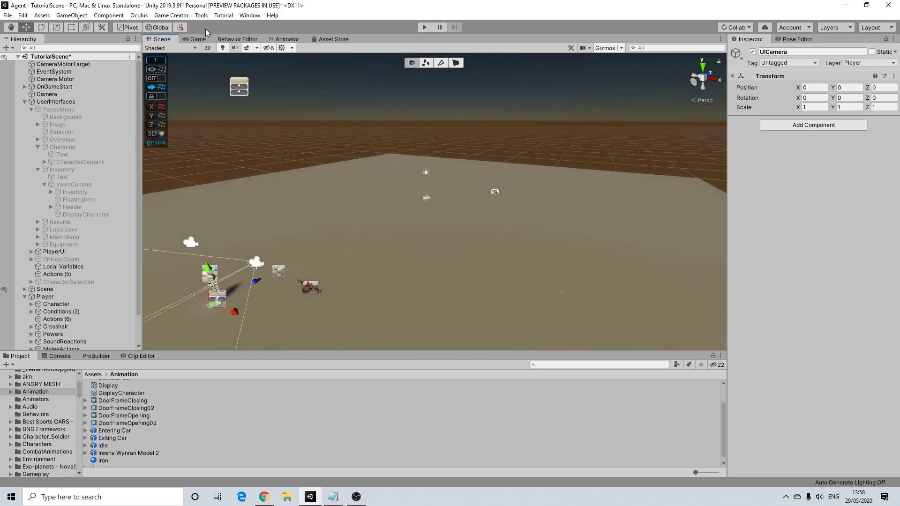
{"action": "left_click", "coordinate": [207, 47]}
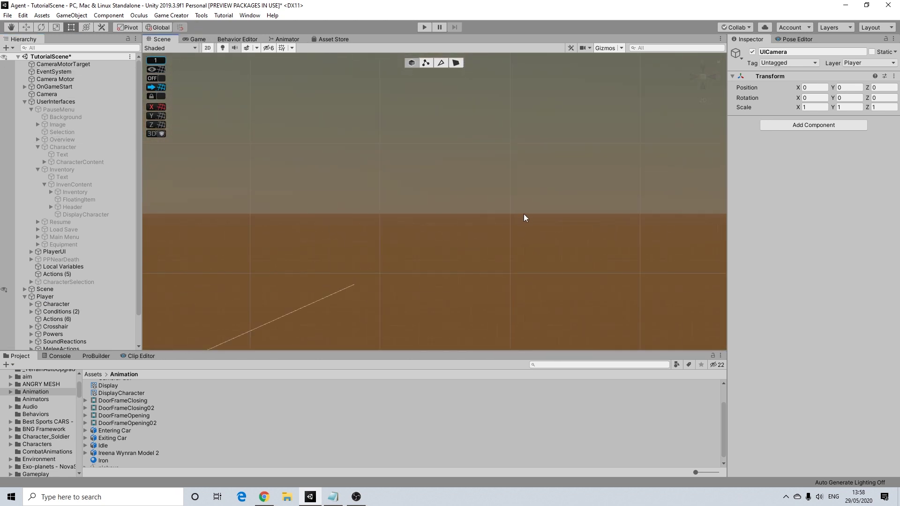
{"action": "scroll", "coordinate": [527, 214], "scroll_direction": "down", "scroll_amount": 5}
{"action": "left_click_drag", "start_coordinate": [555, 216], "coordinate": [428, 278]}
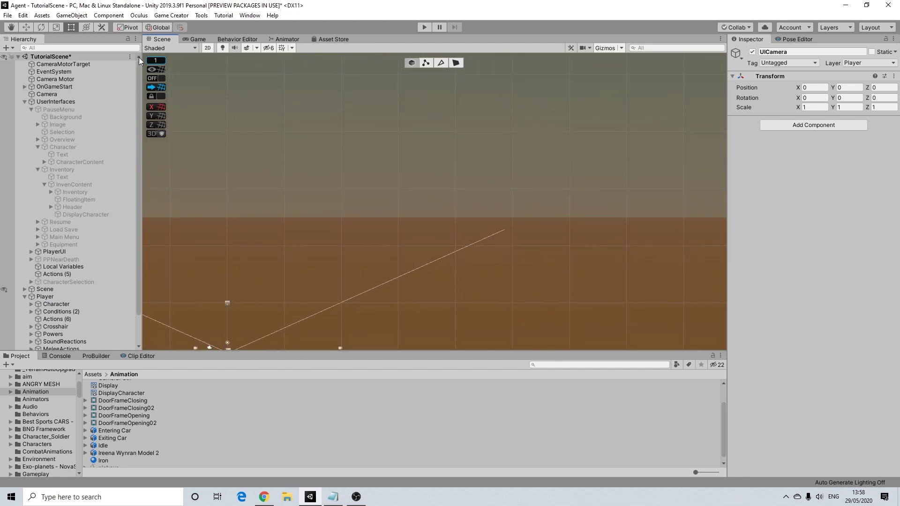
{"action": "left_click", "coordinate": [58, 109]}
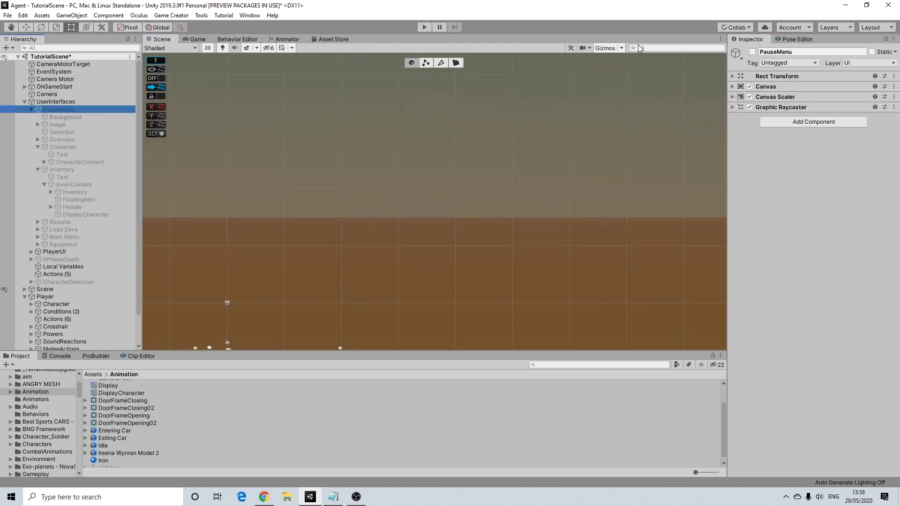
{"action": "left_click", "coordinate": [752, 51]}
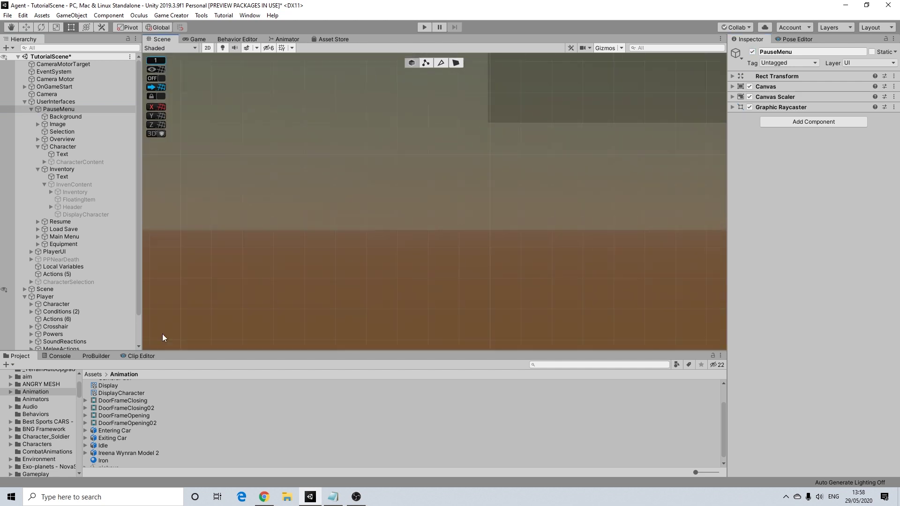
{"action": "scroll", "coordinate": [523, 194], "scroll_direction": "down", "scroll_amount": 8}
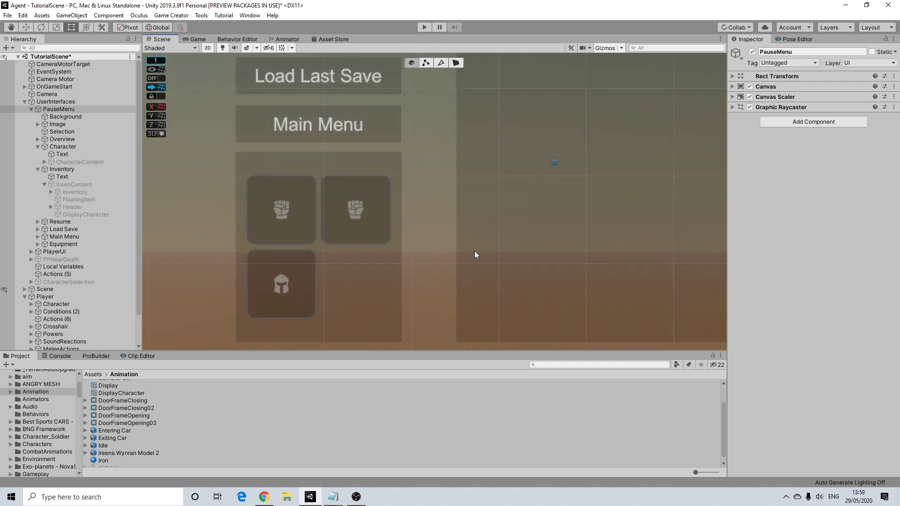
{"action": "scroll", "coordinate": [491, 228], "scroll_direction": "down", "scroll_amount": 4}
{"action": "scroll", "coordinate": [450, 227], "scroll_direction": "up", "scroll_amount": 4}
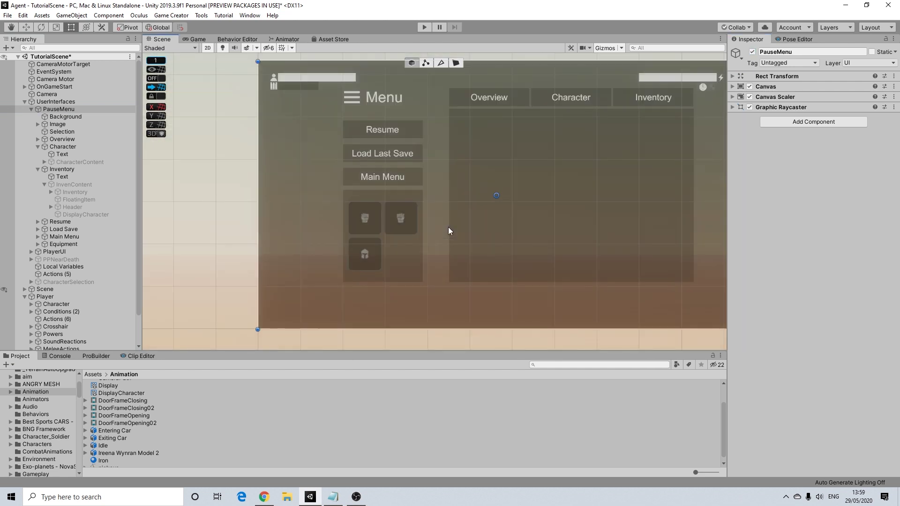
{"action": "mouse_move", "coordinate": [473, 225]}
{"action": "middle_mouse_down"}
{"action": "mouse_move", "coordinate": [450, 239]}
{"action": "mouse_move", "coordinate": [474, 223]}
{"action": "middle_mouse_up"}
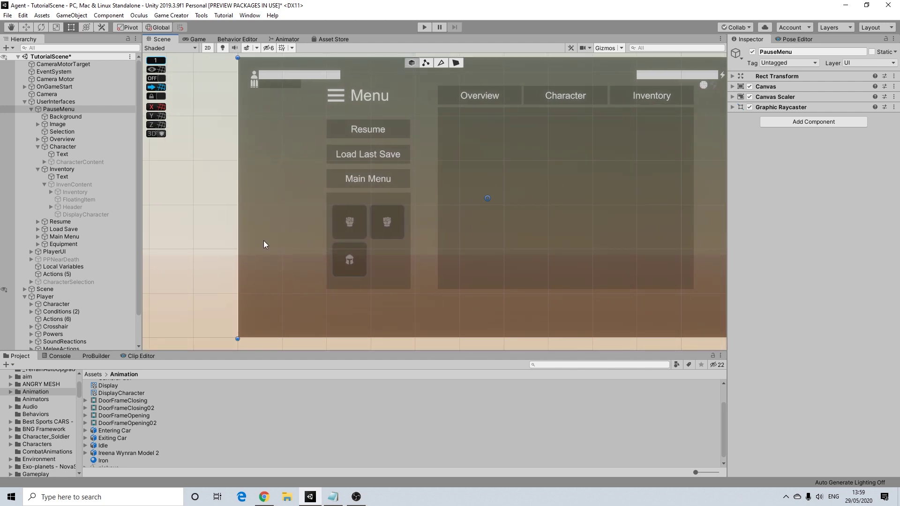
- Activate the InvenContent inventory panel in the Inspector
{"action": "right_click", "coordinate": [63, 111]}
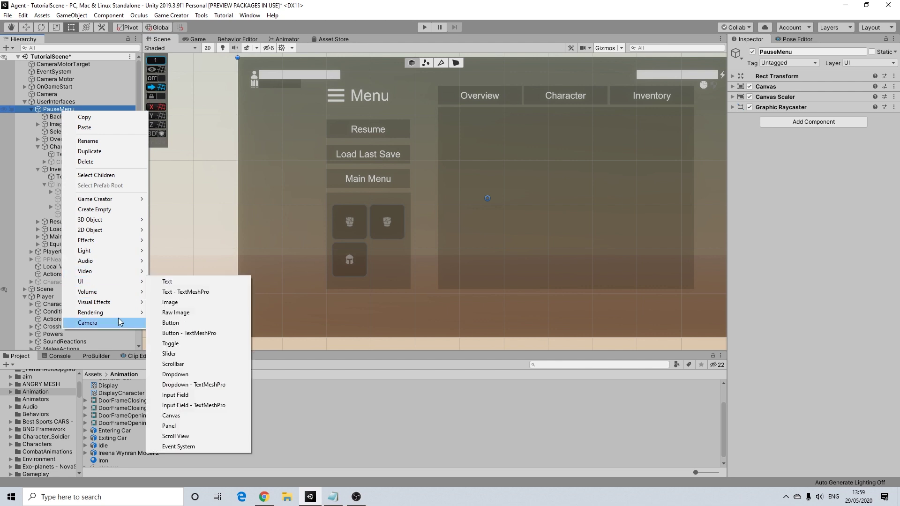
{"action": "left_click", "coordinate": [57, 111]}
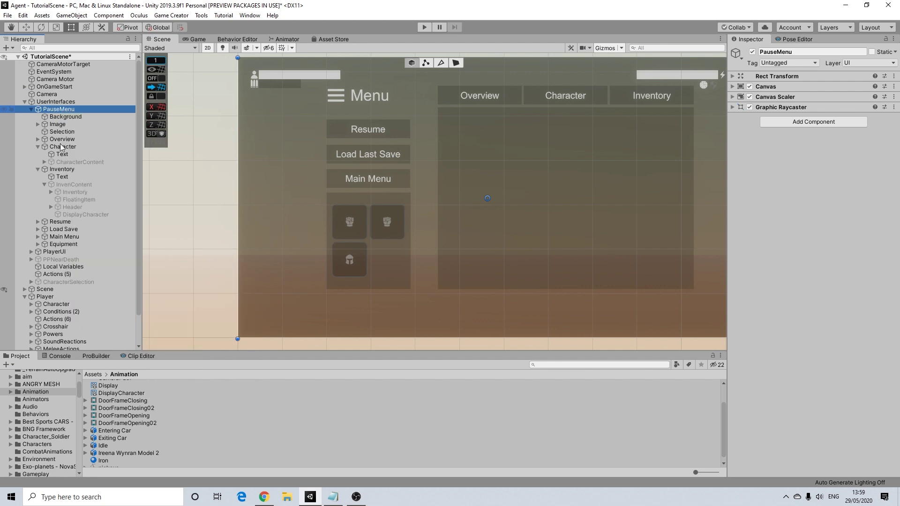
{"action": "left_click", "coordinate": [66, 184]}
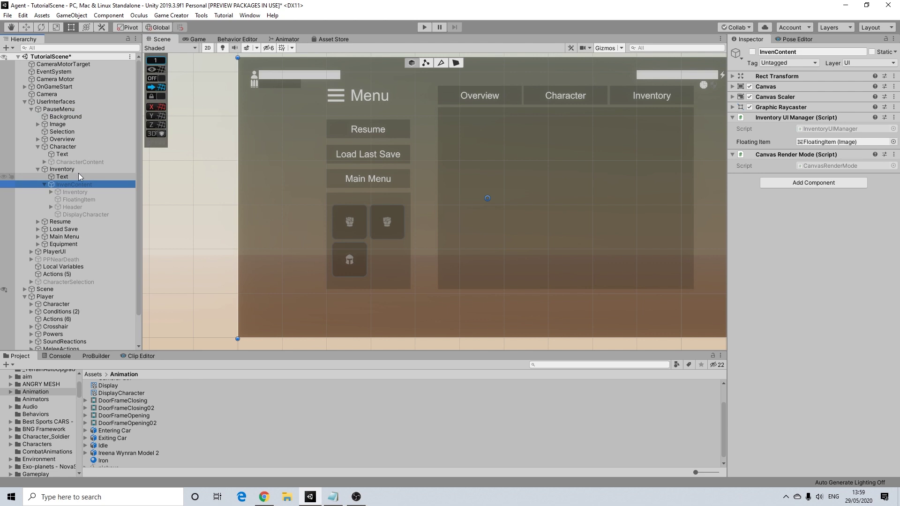
{"action": "left_click", "coordinate": [752, 51]}
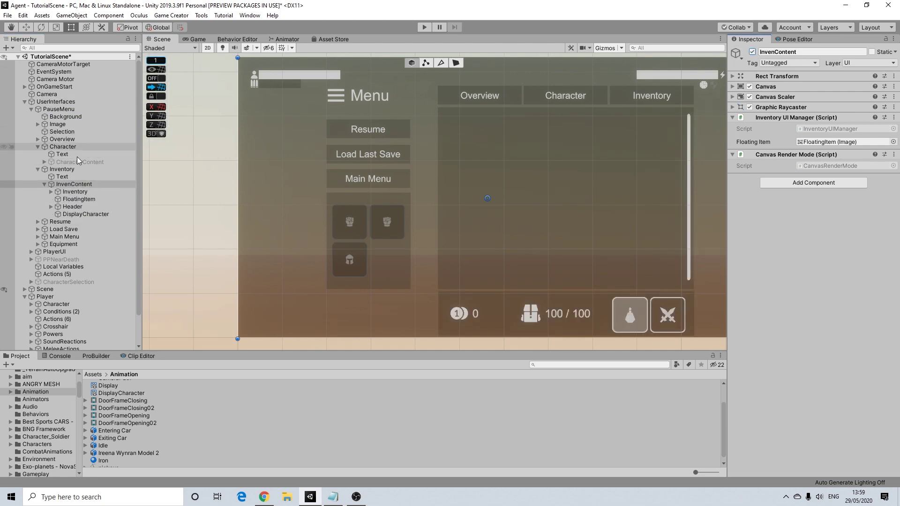
- Add a Raw Image under InvenContent, move it to the canvas's left side, and name it DisplayCharacter
{"action": "right_click", "coordinate": [72, 185]}
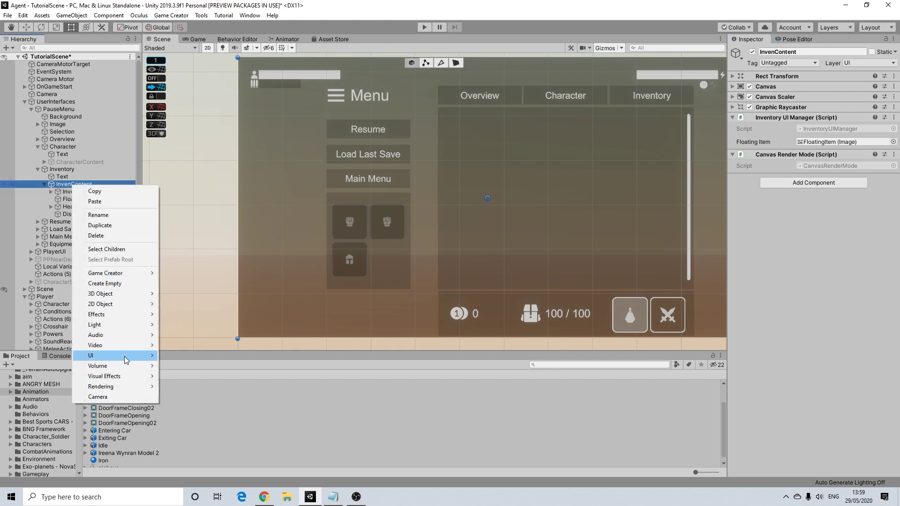
{"action": "mouse_move", "coordinate": [125, 357]}
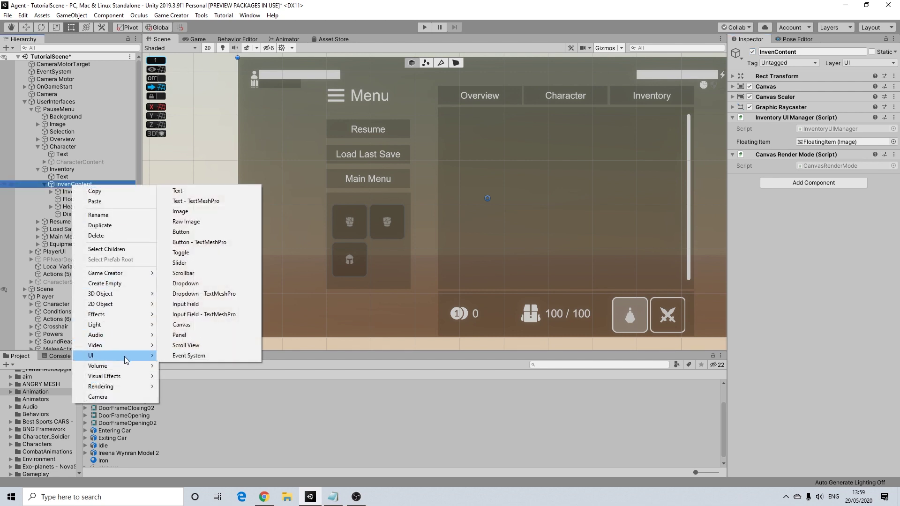
{"action": "left_click", "coordinate": [186, 221]}
{"action": "left_click_drag", "start_coordinate": [495, 206], "coordinate": [326, 291]}
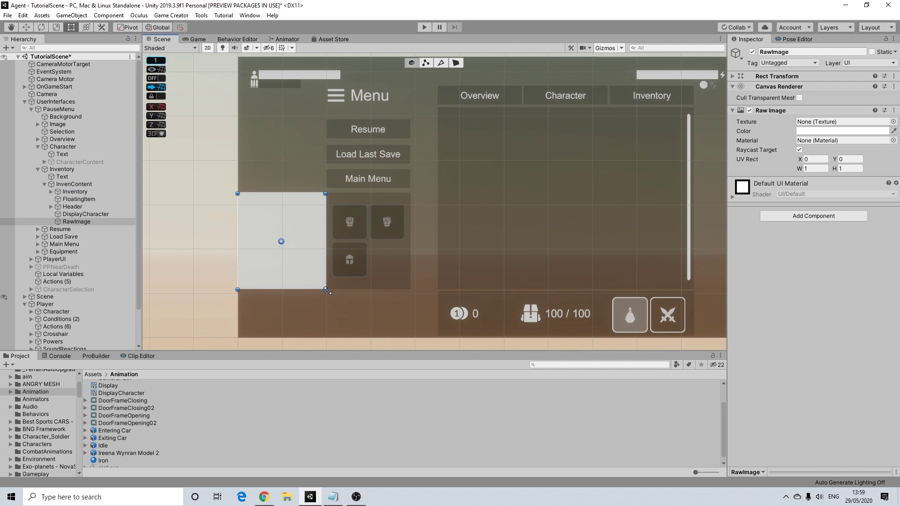
{"action": "left_click", "coordinate": [792, 53]}
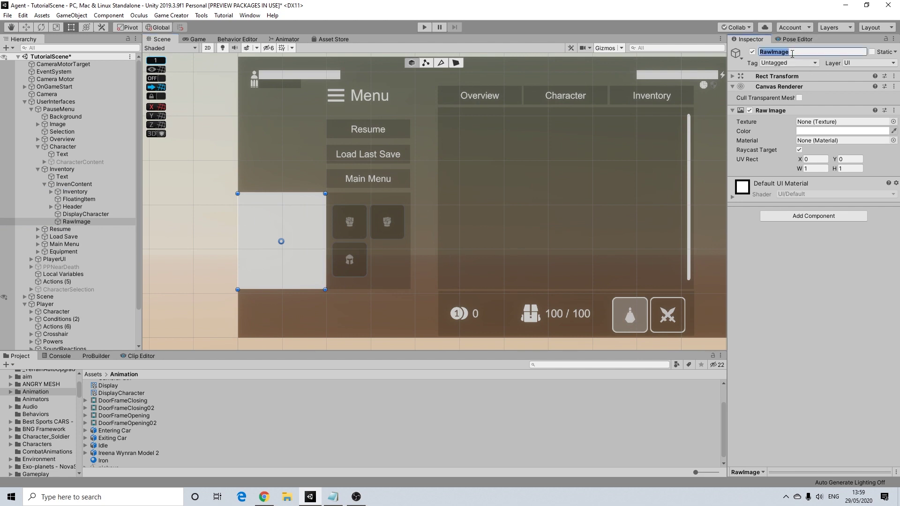
{"action": "type", "text": "DisplayCharacter"}
{"action": "key", "text": "Return"}
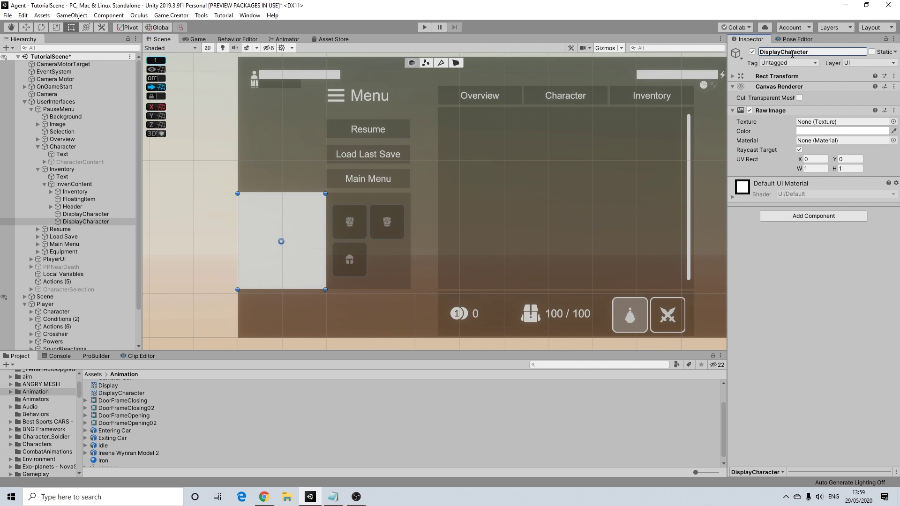
{"action": "scroll", "coordinate": [50, 409], "scroll_direction": "up", "scroll_amount": 3}
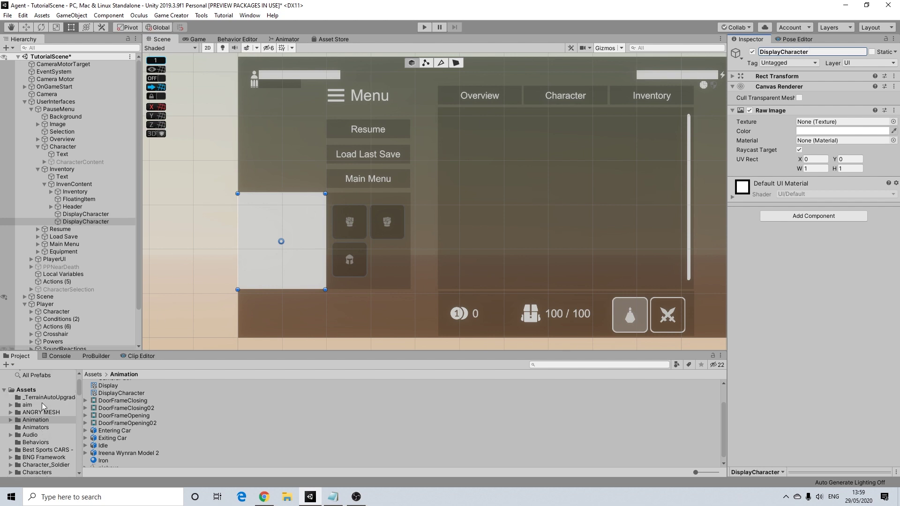
- Delete the old Display and DisplayCharacter render textures from the Project window
{"action": "scroll", "coordinate": [128, 424], "scroll_direction": "up", "scroll_amount": 3}
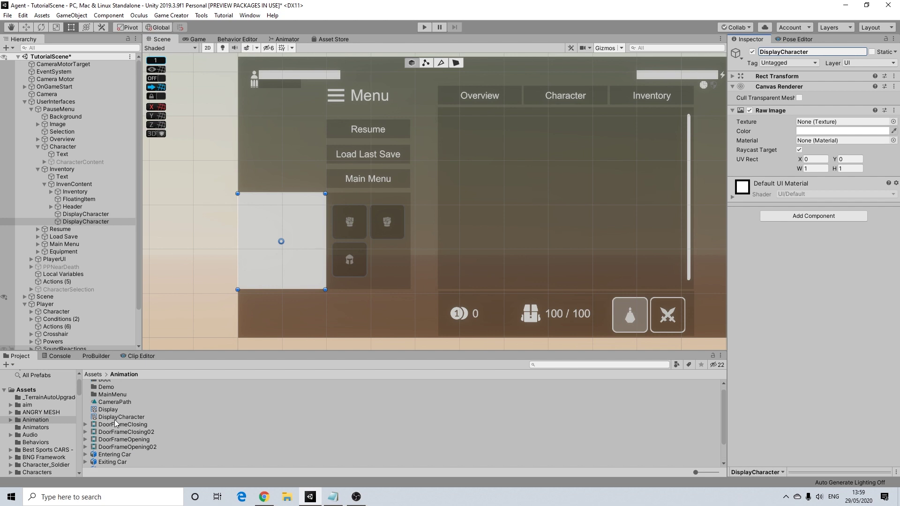
{"action": "left_click", "coordinate": [116, 417]}
{"action": "left_click", "coordinate": [127, 410], "text": "ctrl"}
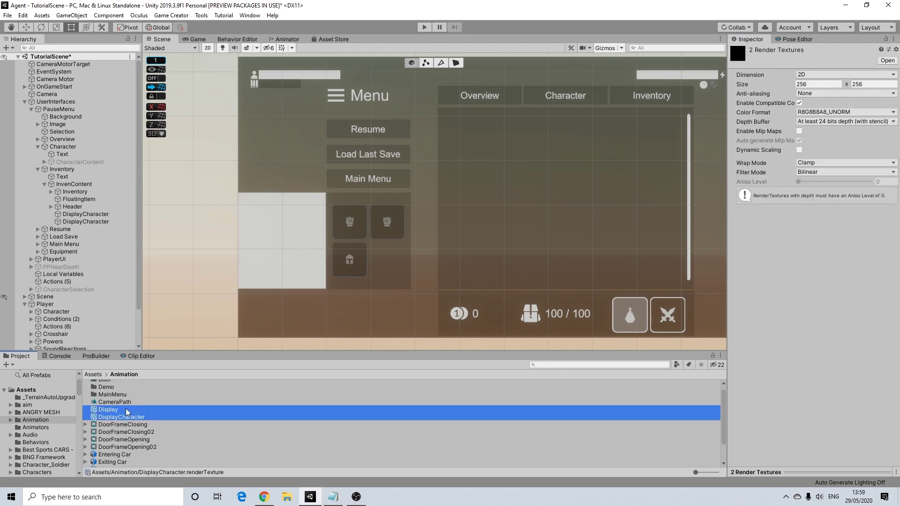
{"action": "key", "text": "Delete"}
{"action": "key", "text": "Return"}
- Create a new Render Texture named DisplayCharacter in the Animation folder
{"action": "scroll", "coordinate": [112, 417], "scroll_direction": "down", "scroll_amount": 2}
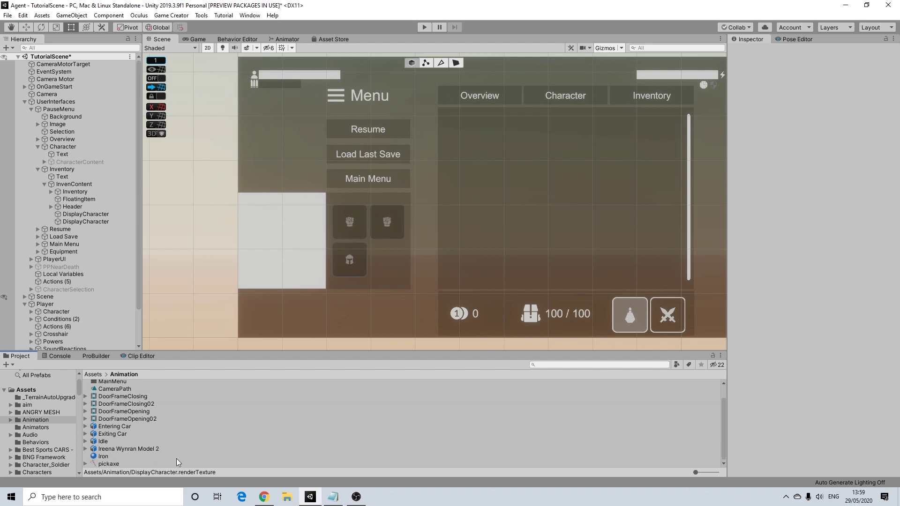
{"action": "right_click", "coordinate": [229, 456]}
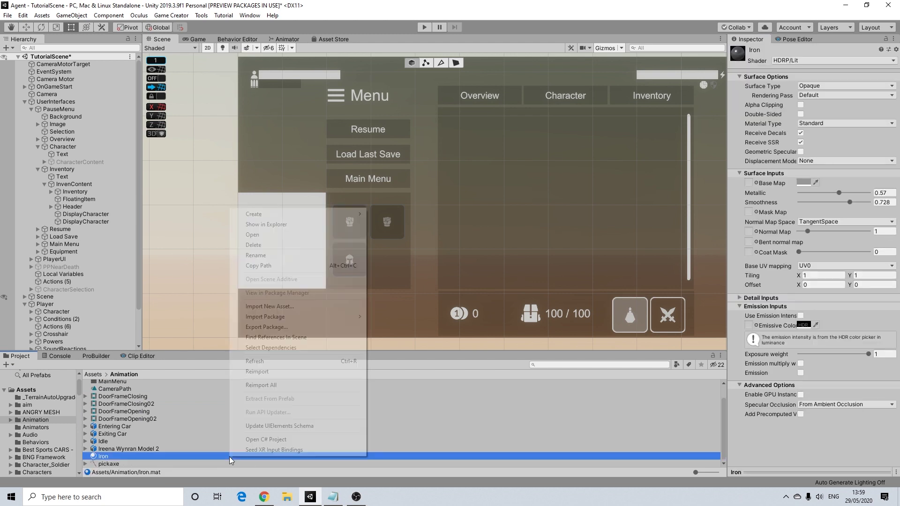
{"action": "mouse_move", "coordinate": [345, 216]}
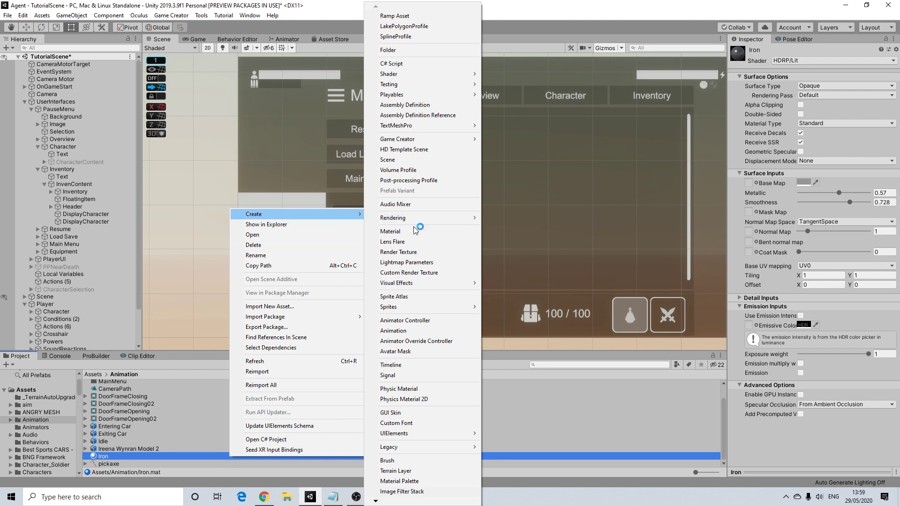
{"action": "left_click", "coordinate": [407, 253]}
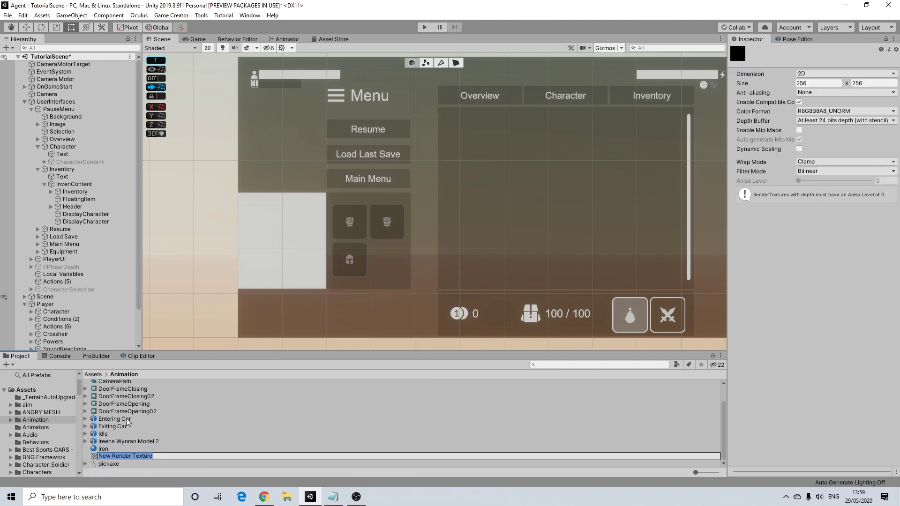
{"action": "type", "text": "DisplayCharacter"}
{"action": "key", "text": "Return"}
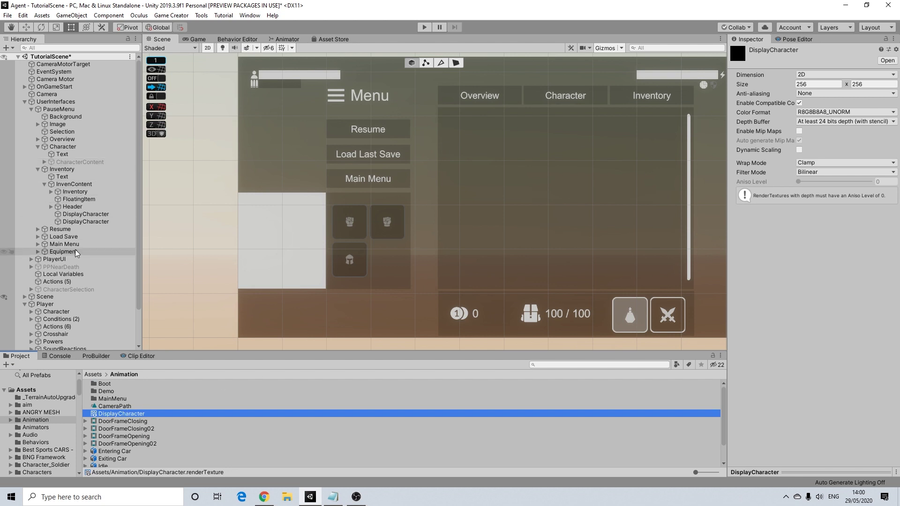
- Delete the older DisplayCharacter image and assign the DisplayCharacter render texture to the remaining one's Texture
{"action": "left_click", "coordinate": [80, 216]}
{"action": "left_click", "coordinate": [81, 222]}
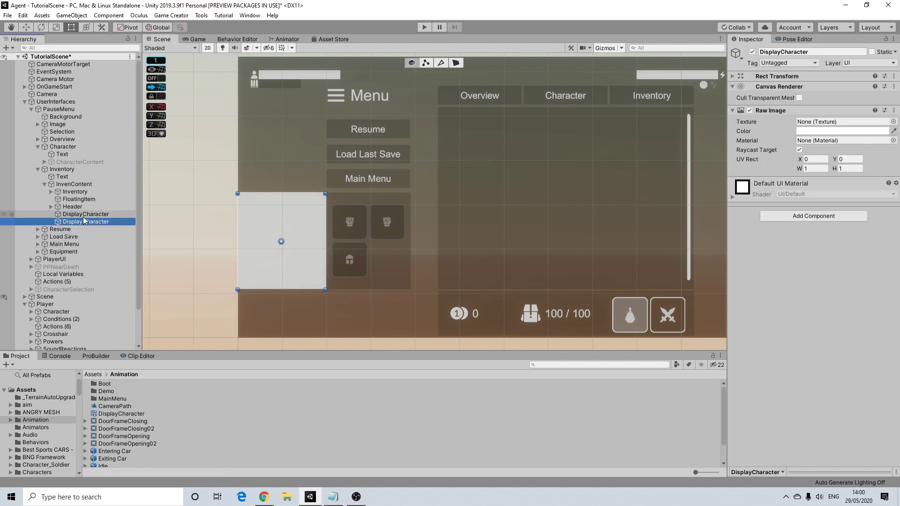
{"action": "left_click", "coordinate": [83, 216]}
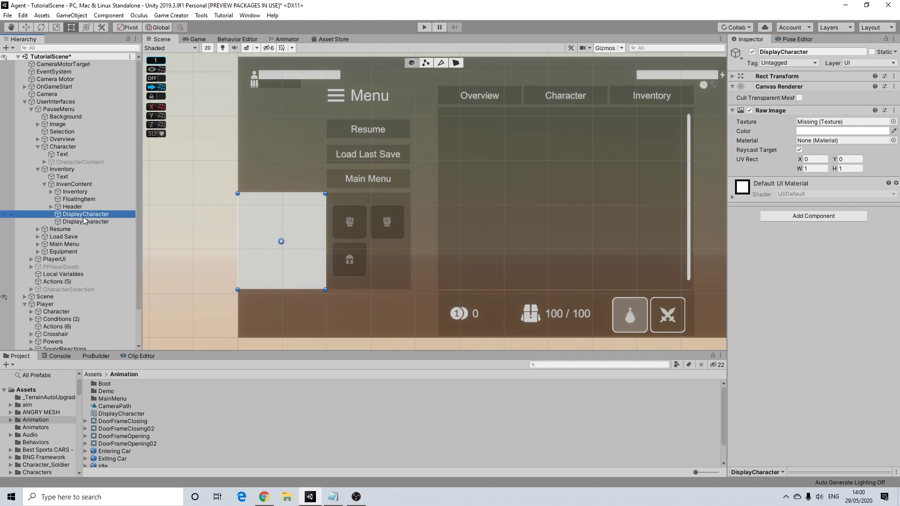
{"action": "key", "text": "Delete"}
{"action": "left_click", "coordinate": [91, 211]}
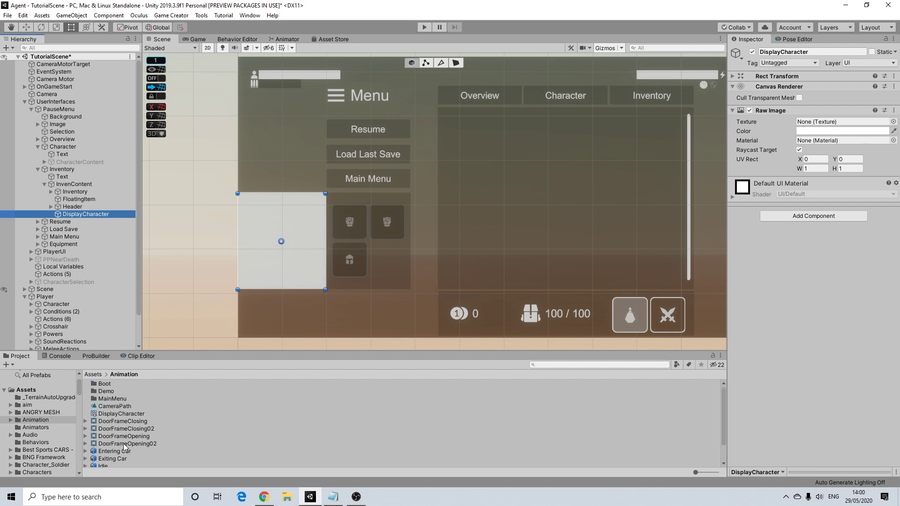
{"action": "left_click_drag", "start_coordinate": [117, 413], "coordinate": [832, 123]}
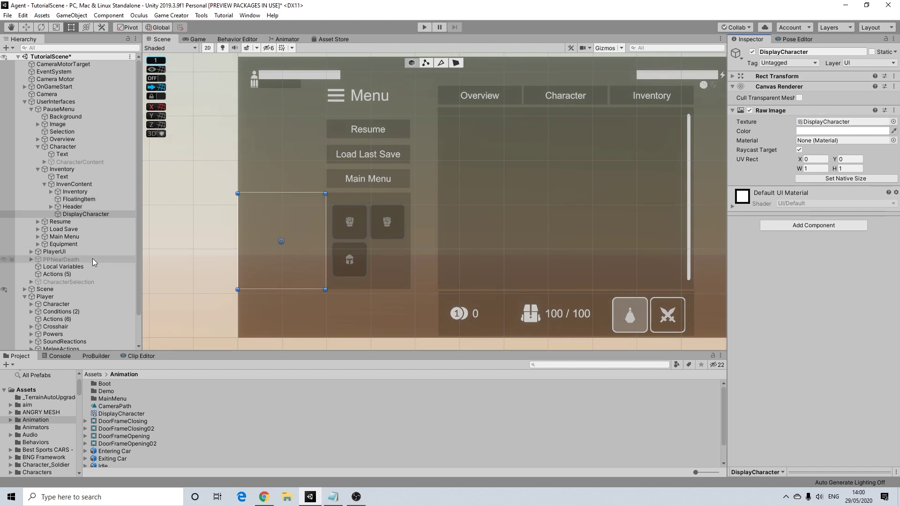
- Set the UICamera child Camera's Target Texture to the DisplayCharacter render texture
{"action": "scroll", "coordinate": [63, 302], "scroll_direction": "down", "scroll_amount": 2}
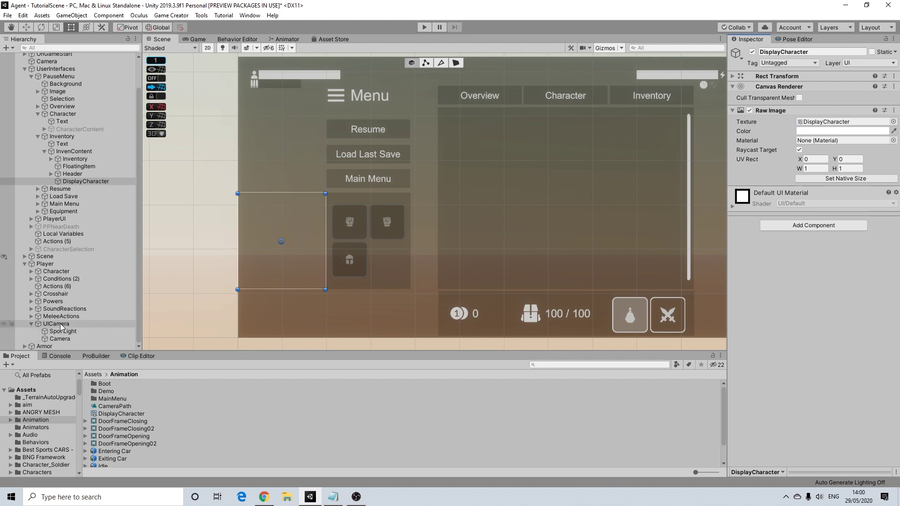
{"action": "left_click", "coordinate": [59, 338]}
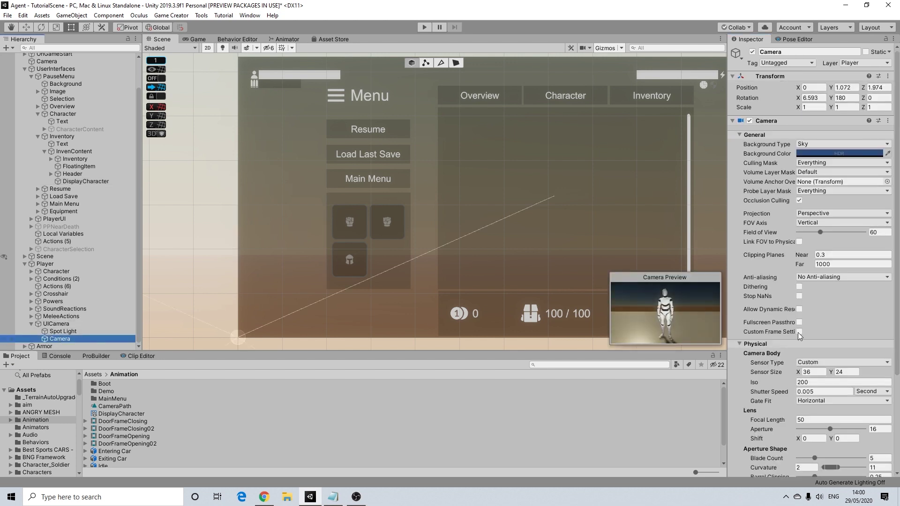
{"action": "scroll", "coordinate": [834, 333], "scroll_direction": "down", "scroll_amount": 5}
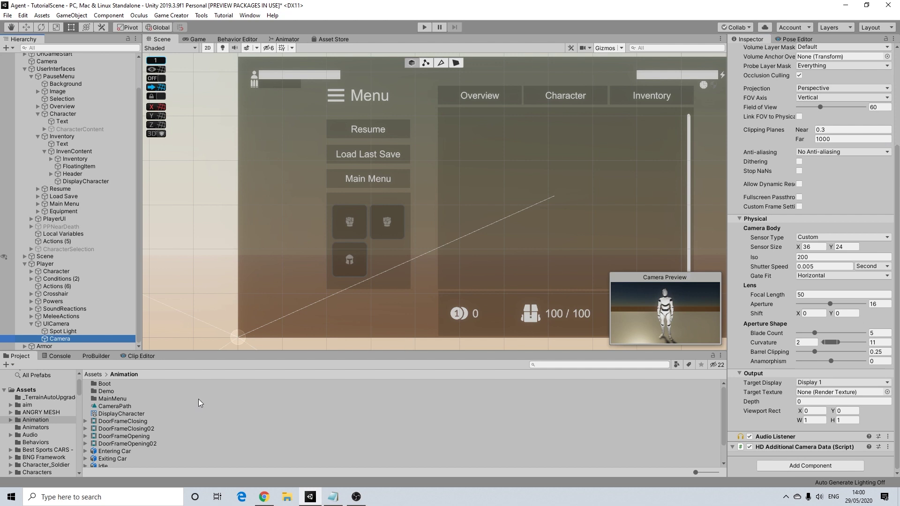
{"action": "left_click_drag", "start_coordinate": [115, 413], "coordinate": [834, 396]}
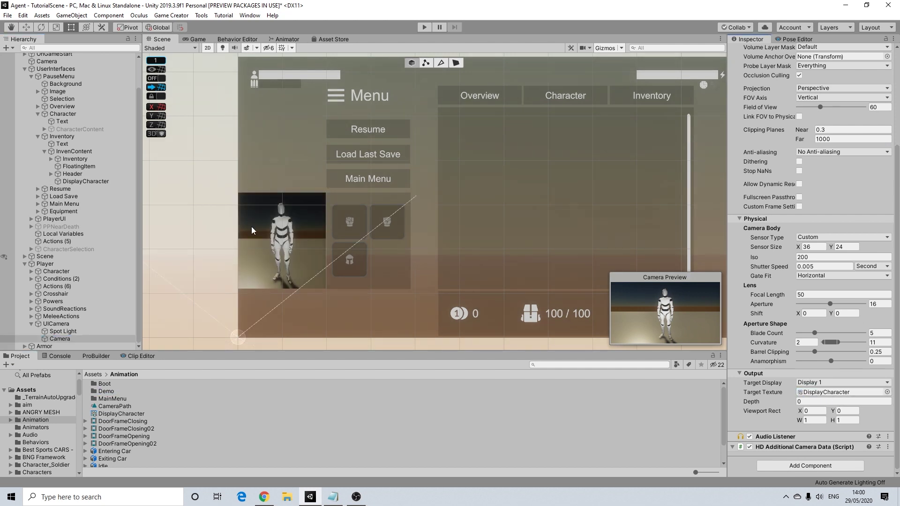
- Review UICamera, its Spot Light and child Camera in the Inspector, collapsing and re-expanding UICamera
{"action": "scroll", "coordinate": [253, 226], "scroll_direction": "up", "scroll_amount": 6}
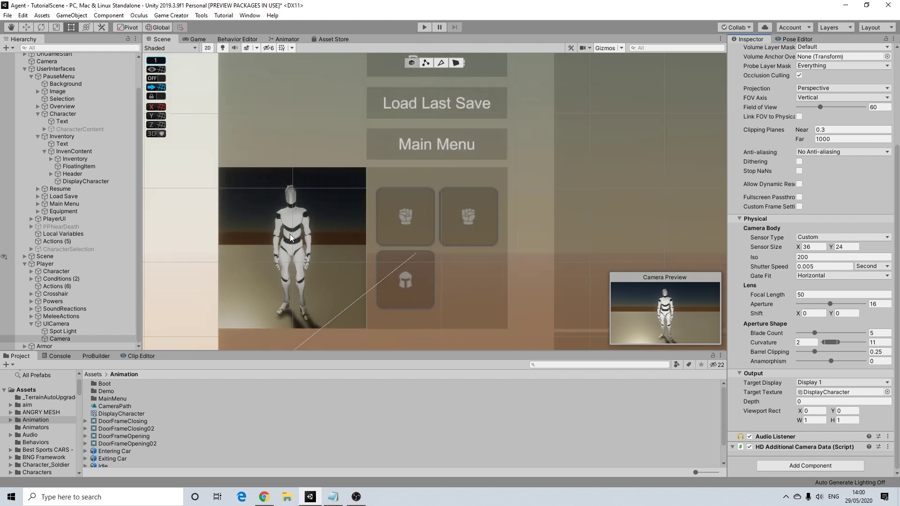
{"action": "scroll", "coordinate": [290, 237], "scroll_direction": "down", "scroll_amount": 8}
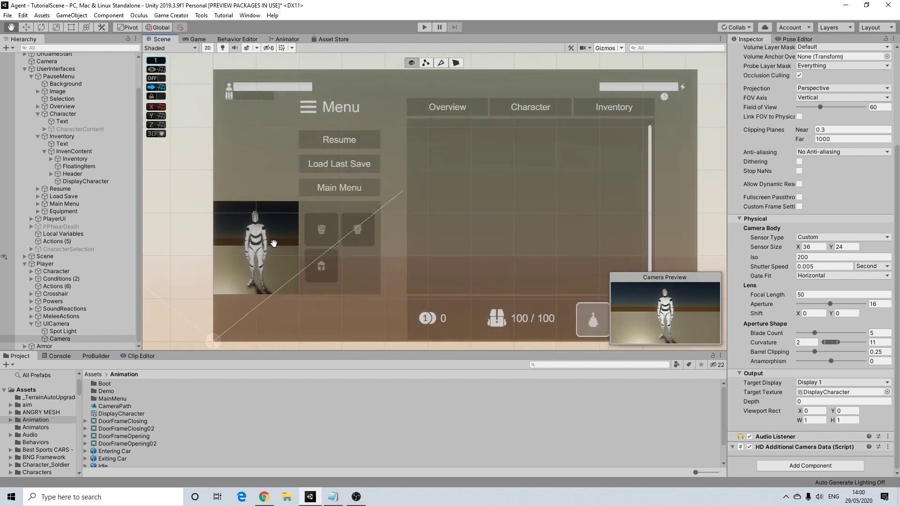
{"action": "middle_click_drag", "start_coordinate": [266, 243], "coordinate": [234, 243]}
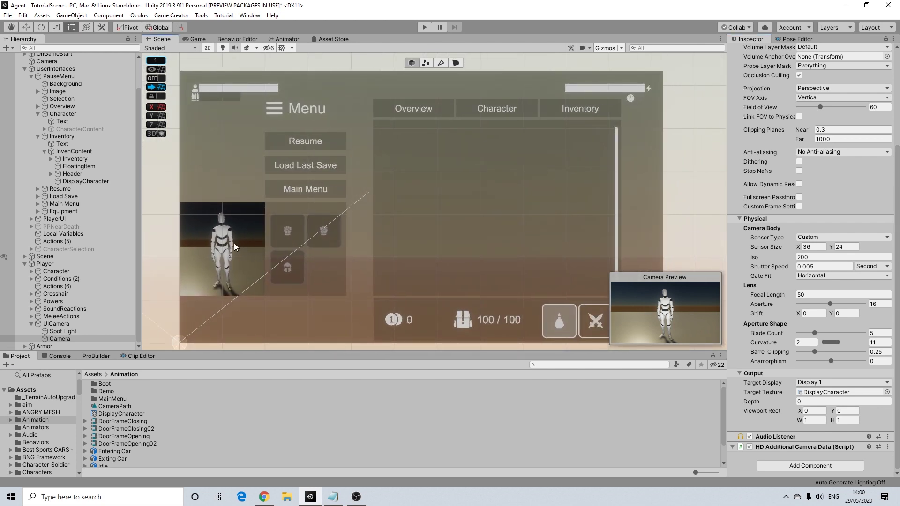
{"action": "left_click", "coordinate": [62, 323]}
{"action": "left_click", "coordinate": [60, 331]}
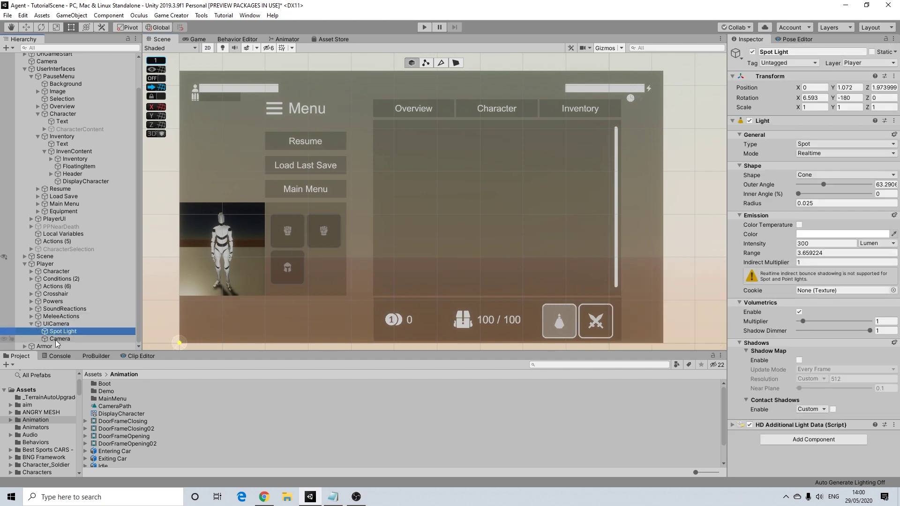
{"action": "left_click", "coordinate": [56, 339]}
{"action": "left_click", "coordinate": [46, 326]}
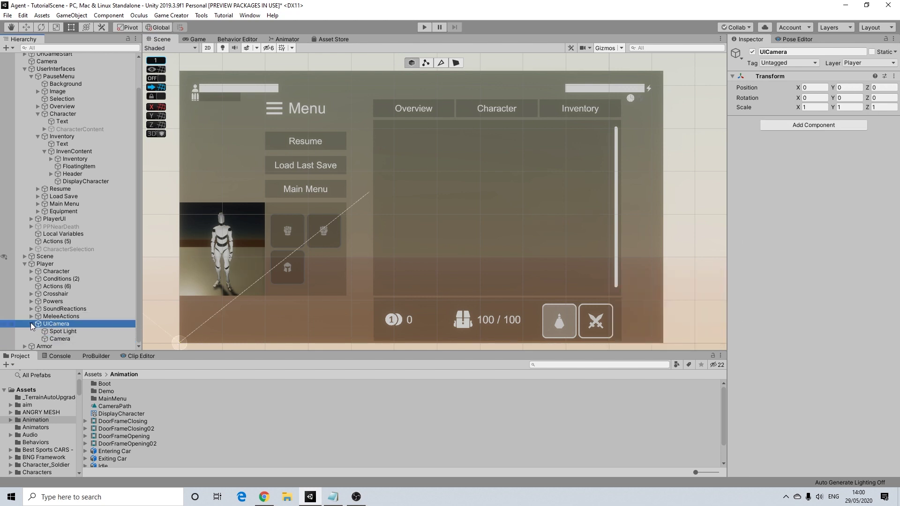
{"action": "left_click", "coordinate": [31, 324]}
{"action": "left_click", "coordinate": [31, 338]}
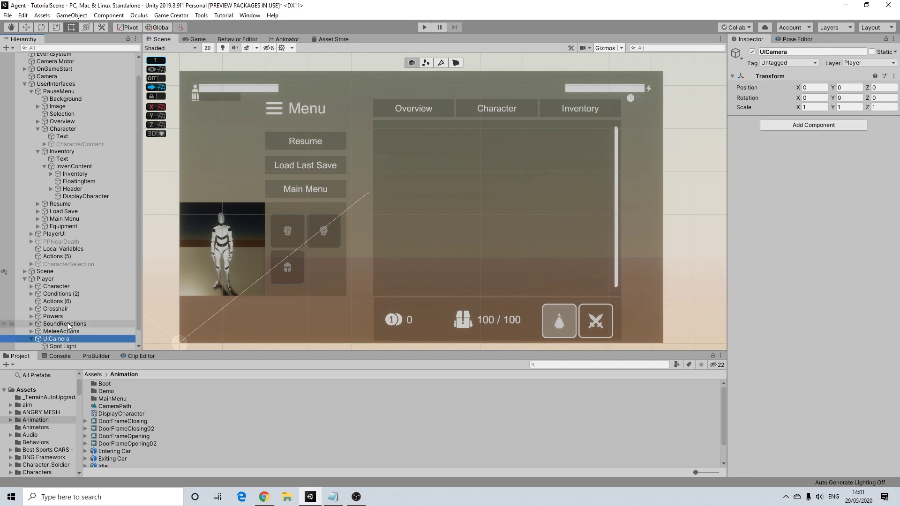
- Set the child Camera's Background Type to Color with alpha 0 and a dark grey value of 22
{"action": "left_click", "coordinate": [60, 337]}
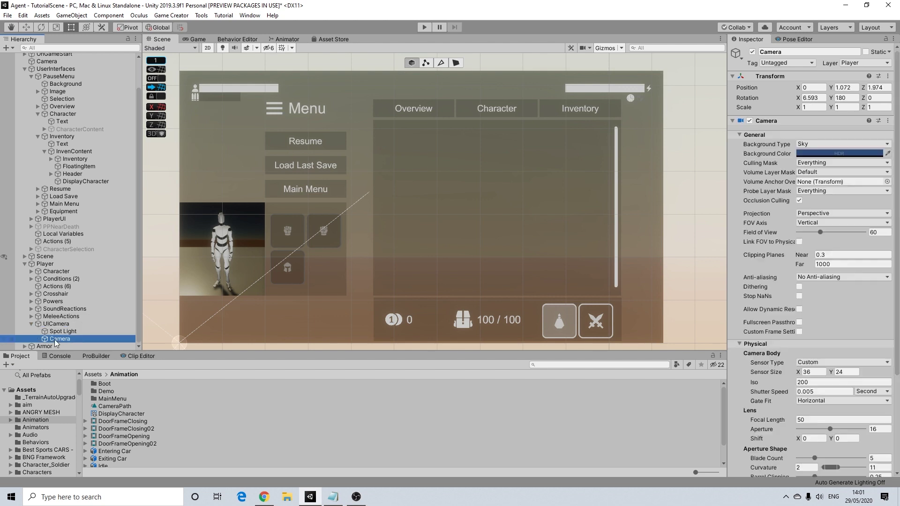
{"action": "left_click", "coordinate": [806, 143]}
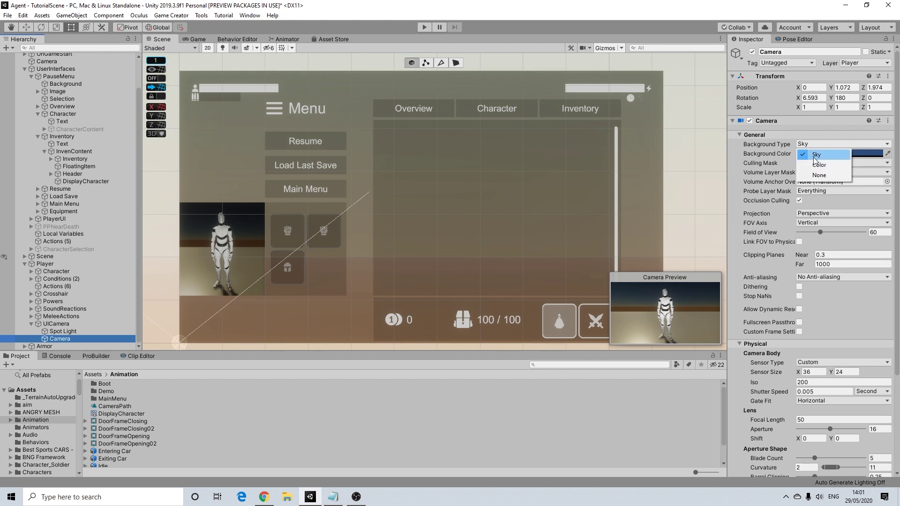
{"action": "left_click", "coordinate": [817, 165]}
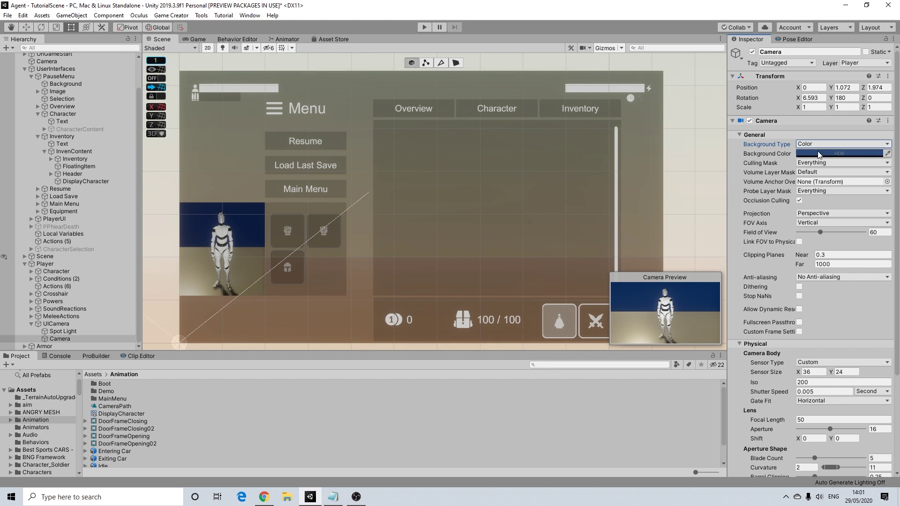
{"action": "left_click", "coordinate": [819, 154]}
{"action": "mouse_move", "coordinate": [849, 284]}
{"action": "left_mouse_down"}
{"action": "mouse_move", "coordinate": [788, 302]}
{"action": "mouse_move", "coordinate": [775, 294]}
{"action": "mouse_move", "coordinate": [776, 302]}
{"action": "left_mouse_up"}
{"action": "left_click_drag", "start_coordinate": [845, 378], "coordinate": [790, 383]}
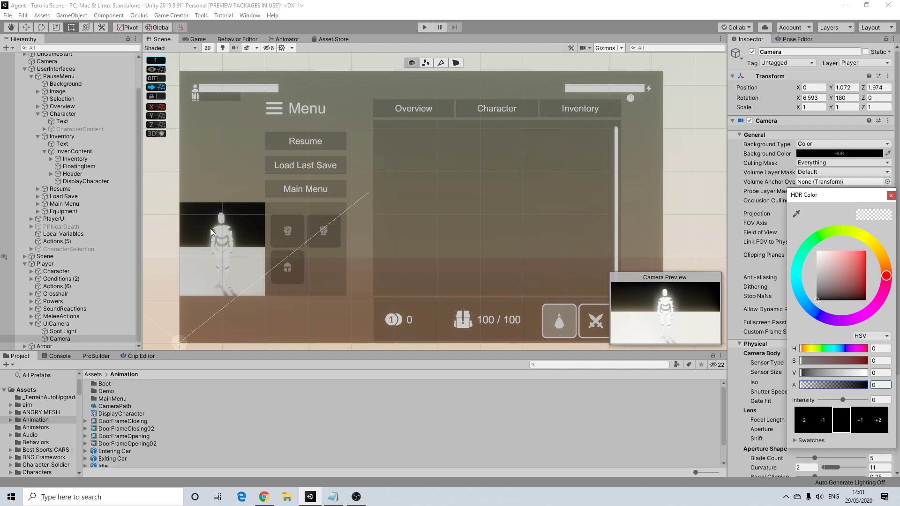
{"action": "mouse_move", "coordinate": [818, 296]}
{"action": "left_mouse_down"}
{"action": "mouse_move", "coordinate": [801, 280]}
{"action": "mouse_move", "coordinate": [780, 289]}
{"action": "left_mouse_up"}
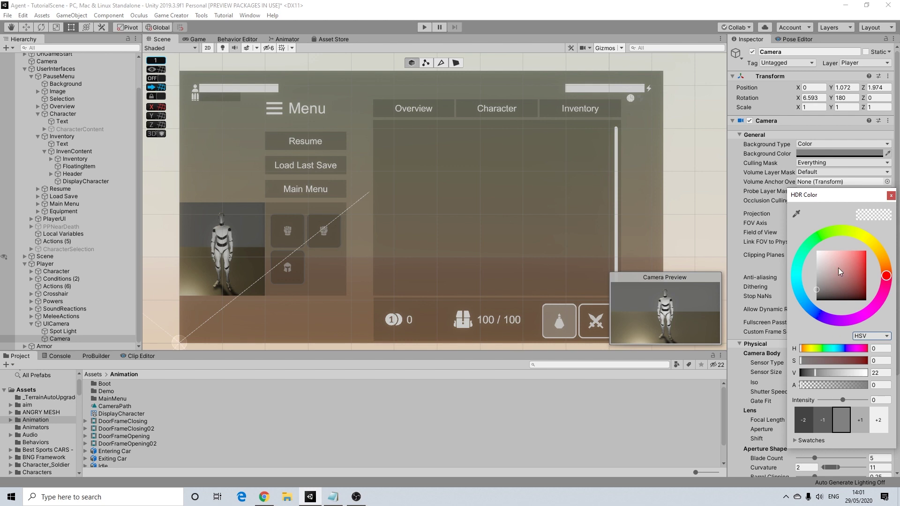
- Close the colour picker, set the UICamera Culling Mask to Nothing, and turn off 2D view
{"action": "left_click", "coordinate": [813, 289]}
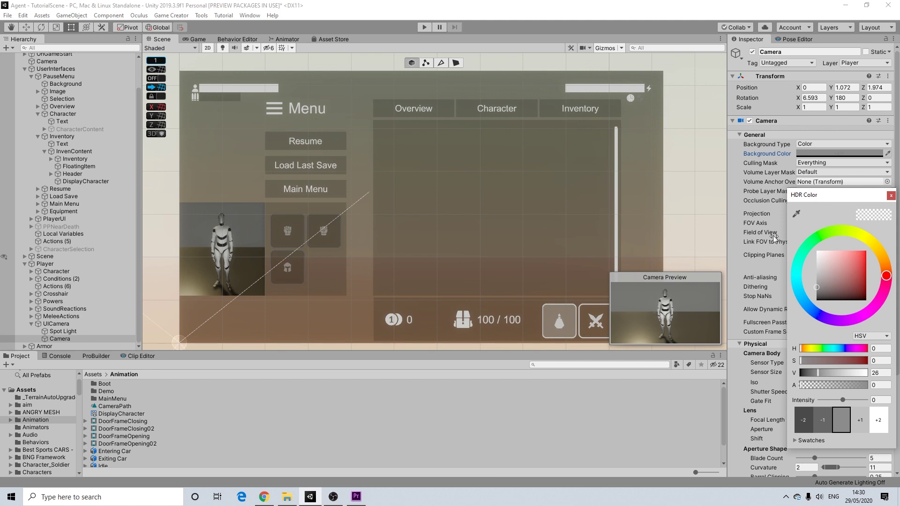
{"action": "left_click", "coordinate": [891, 196]}
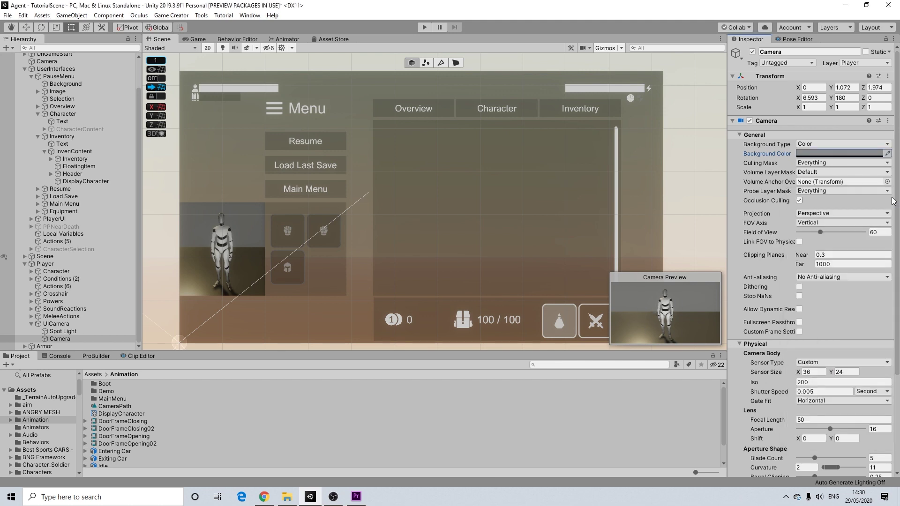
{"action": "left_click", "coordinate": [819, 161]}
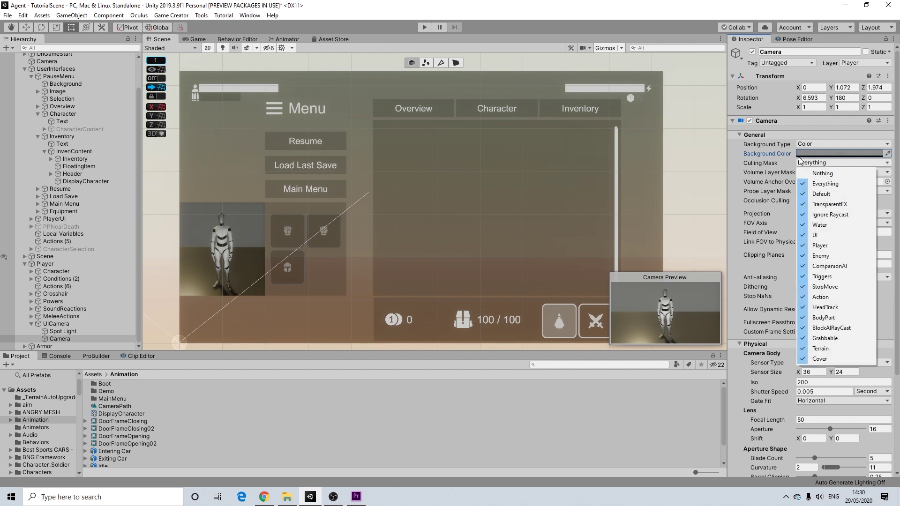
{"action": "left_click", "coordinate": [818, 173]}
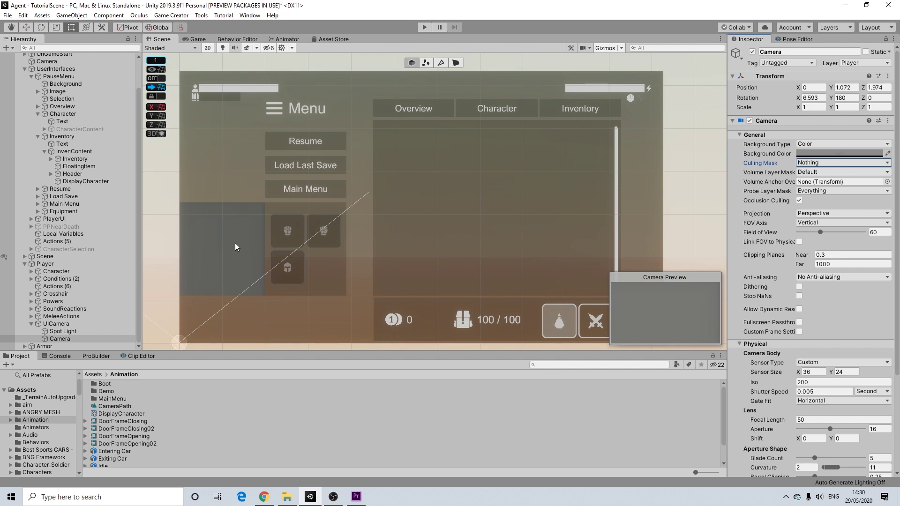
{"action": "left_click", "coordinate": [208, 48]}
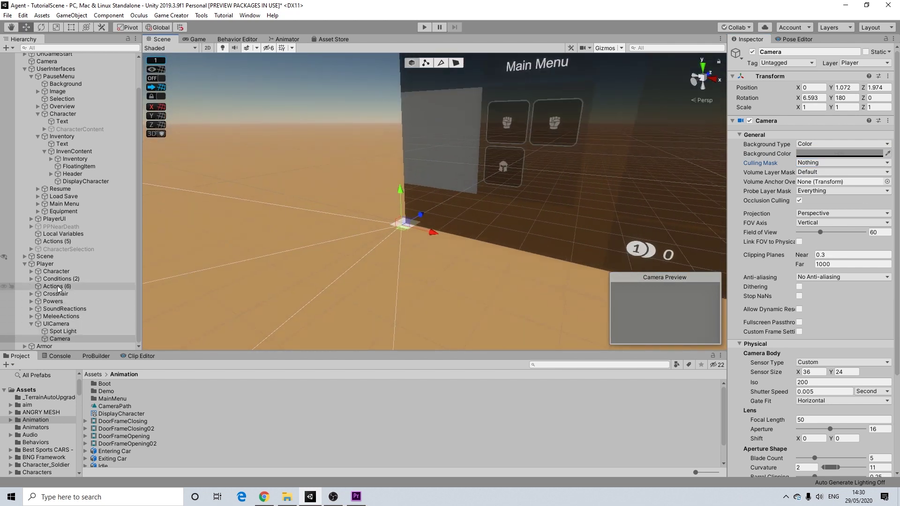
{"action": "left_click", "coordinate": [46, 264]}
{"action": "left_click", "coordinate": [846, 62]}
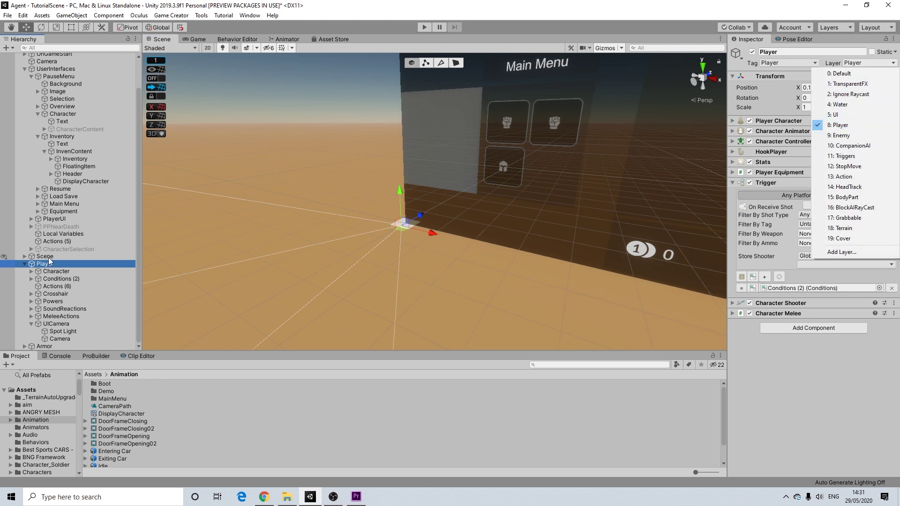
{"action": "left_click", "coordinate": [55, 272]}
{"action": "left_click", "coordinate": [55, 272]}
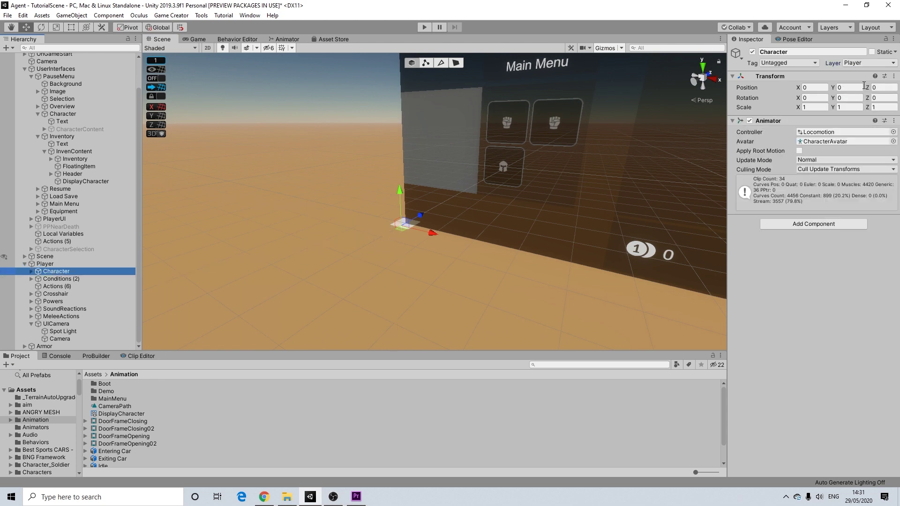
{"action": "left_click", "coordinate": [871, 63]}
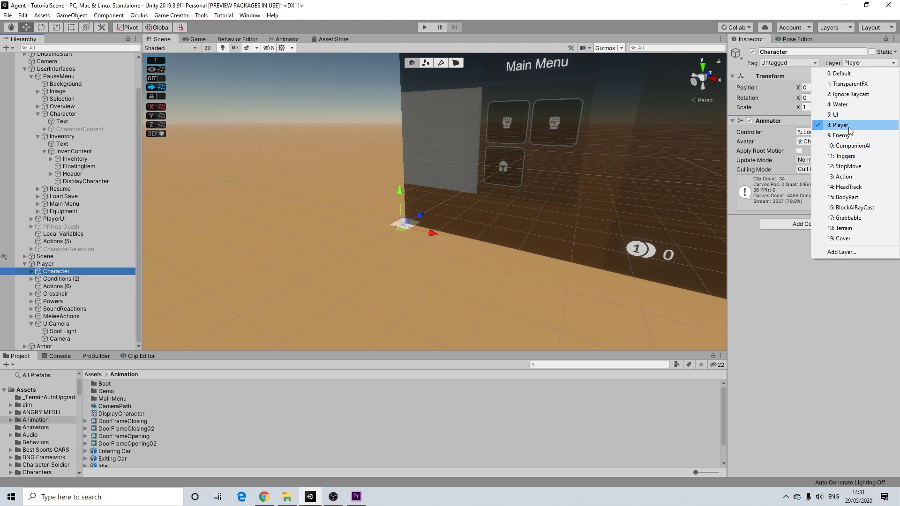
{"action": "left_click", "coordinate": [378, 251]}
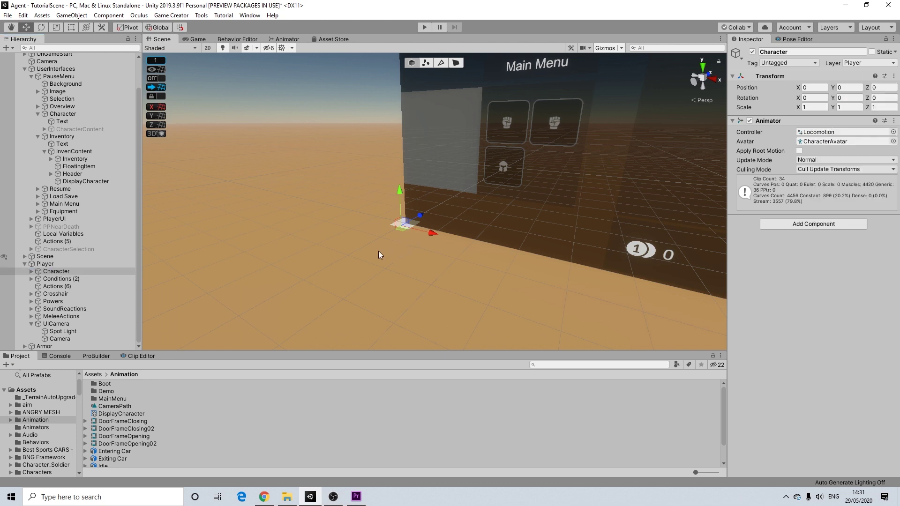
{"action": "scroll", "coordinate": [372, 251], "scroll_direction": "up", "scroll_amount": 5}
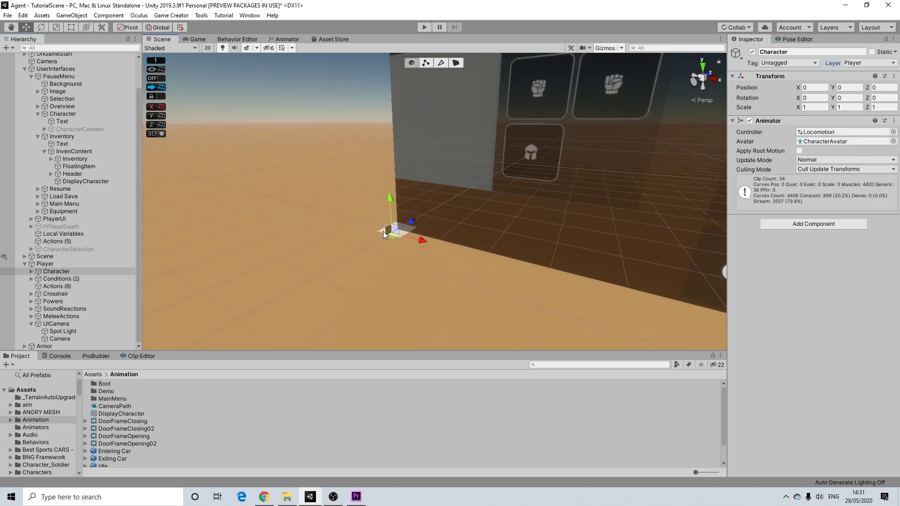
{"action": "left_click", "coordinate": [382, 232]}
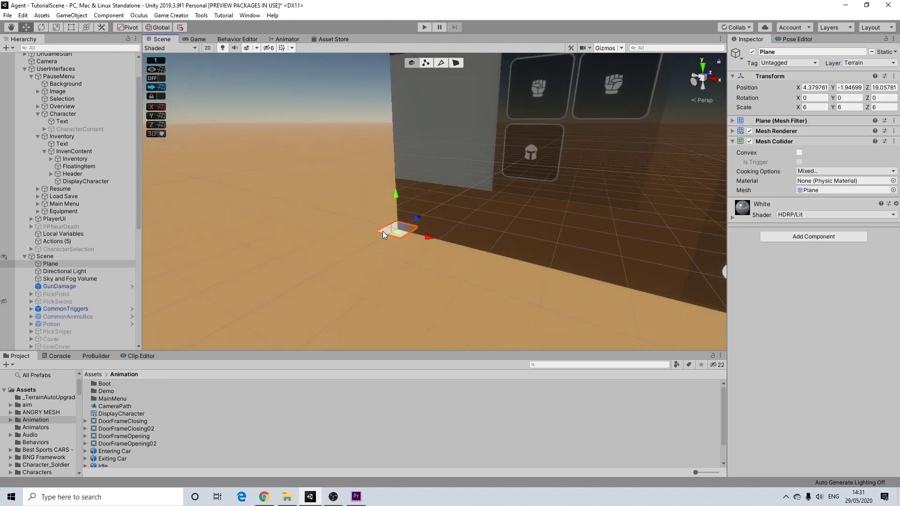
{"action": "left_click", "coordinate": [868, 63]}
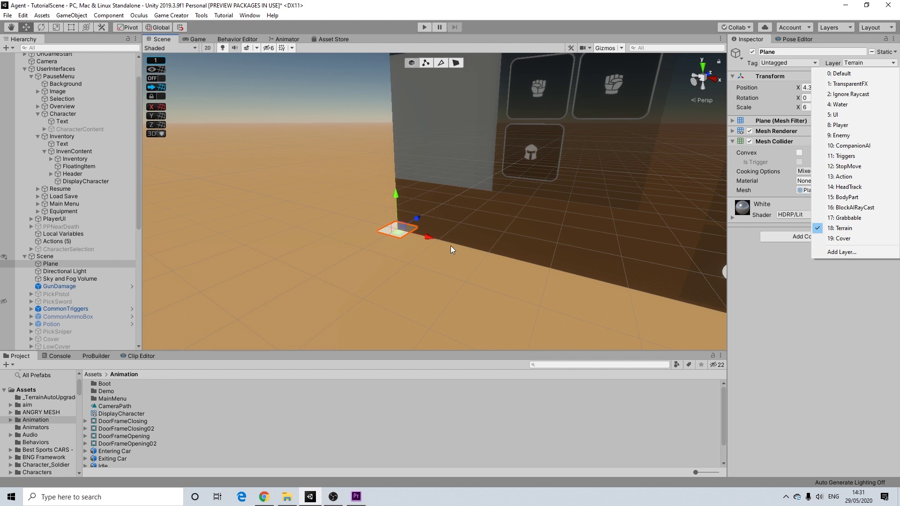
{"action": "left_click", "coordinate": [832, 228]}
{"action": "middle_click_drag", "start_coordinate": [609, 182], "coordinate": [361, 241]}
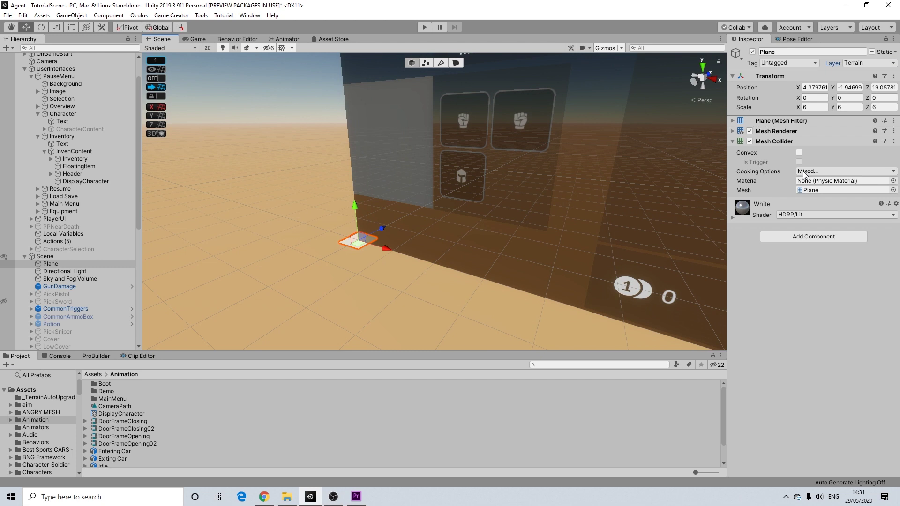
{"action": "left_click", "coordinate": [854, 64]}
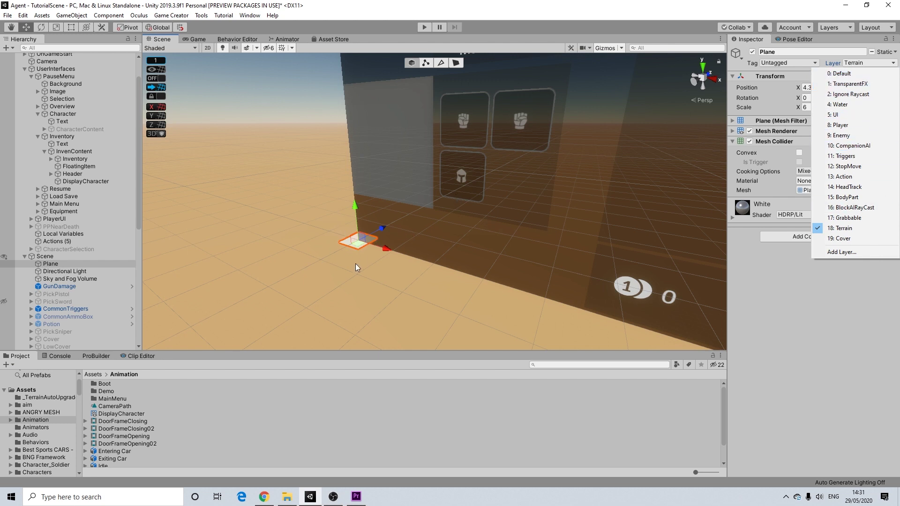
{"action": "left_click", "coordinate": [377, 261]}
- Deselect the Plane and put the Scene view back in 2D facing the pause menu
{"action": "left_click", "coordinate": [398, 260]}
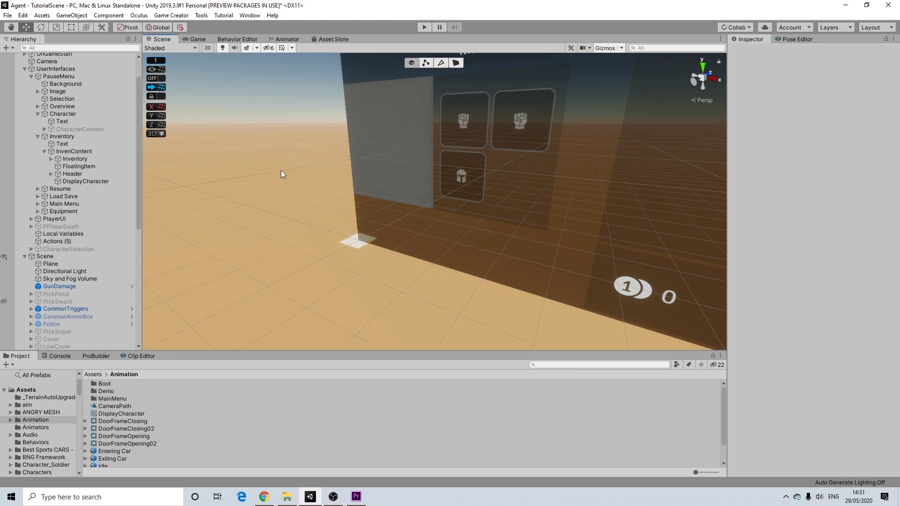
{"action": "scroll", "coordinate": [503, 224], "scroll_direction": "down", "scroll_amount": 1}
{"action": "right_click_drag", "start_coordinate": [502, 224], "coordinate": [656, 202]}
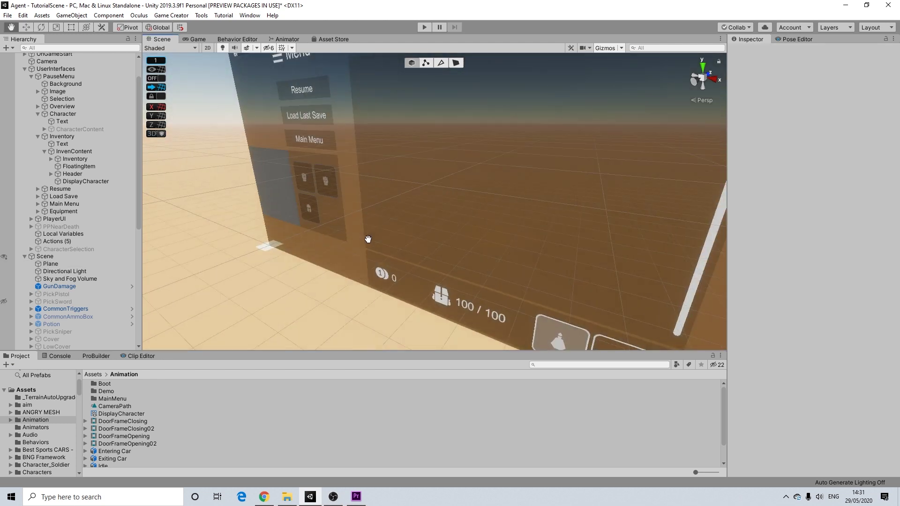
{"action": "left_click", "coordinate": [208, 47]}
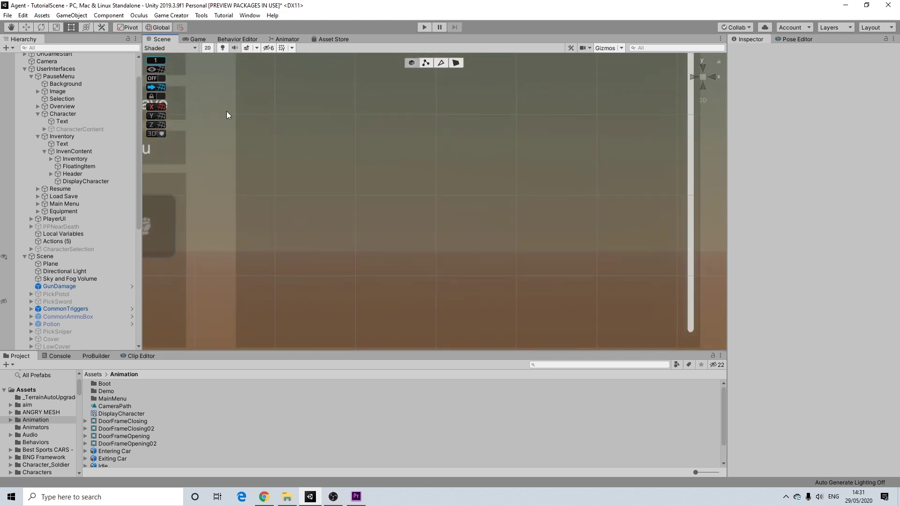
{"action": "scroll", "coordinate": [415, 167], "scroll_direction": "up", "scroll_amount": 3}
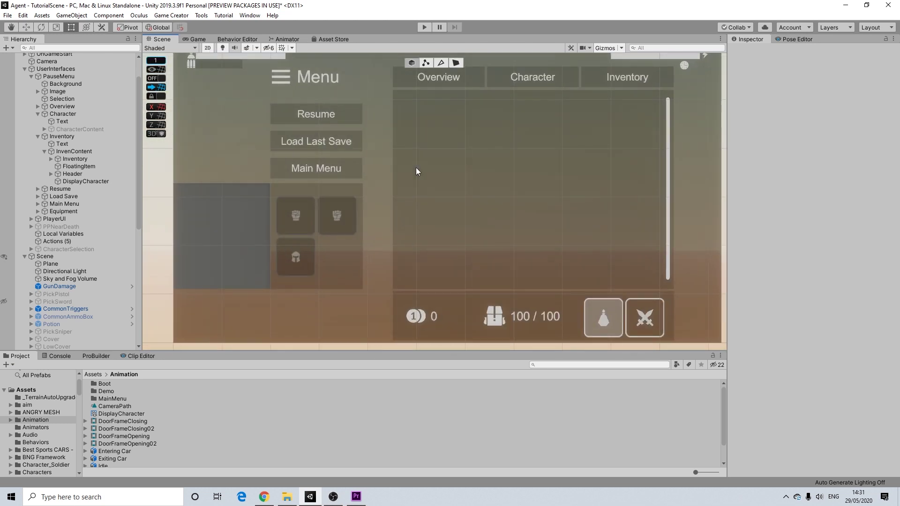
{"action": "scroll", "coordinate": [67, 304], "scroll_direction": "down", "scroll_amount": 10}
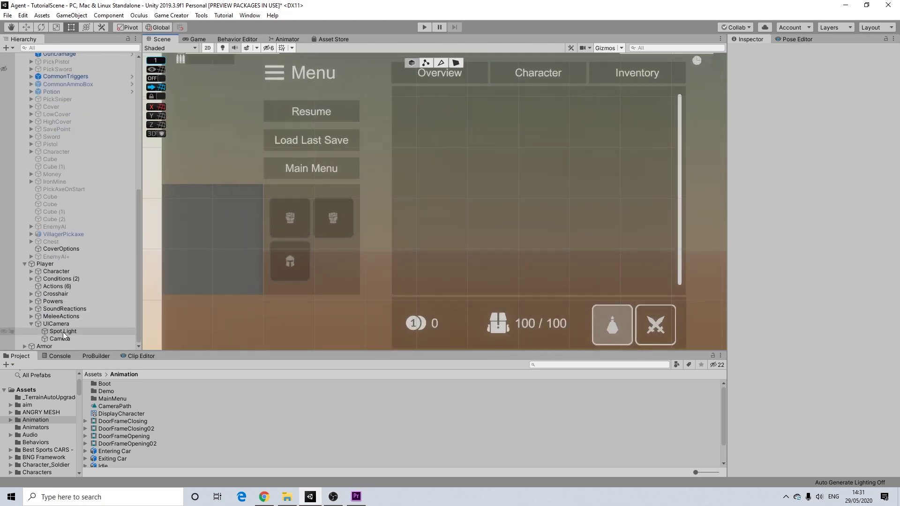
- Set the UICamera Camera's Culling Mask to the Player and Default layers
{"action": "left_click", "coordinate": [61, 339]}
{"action": "left_click", "coordinate": [814, 163]}
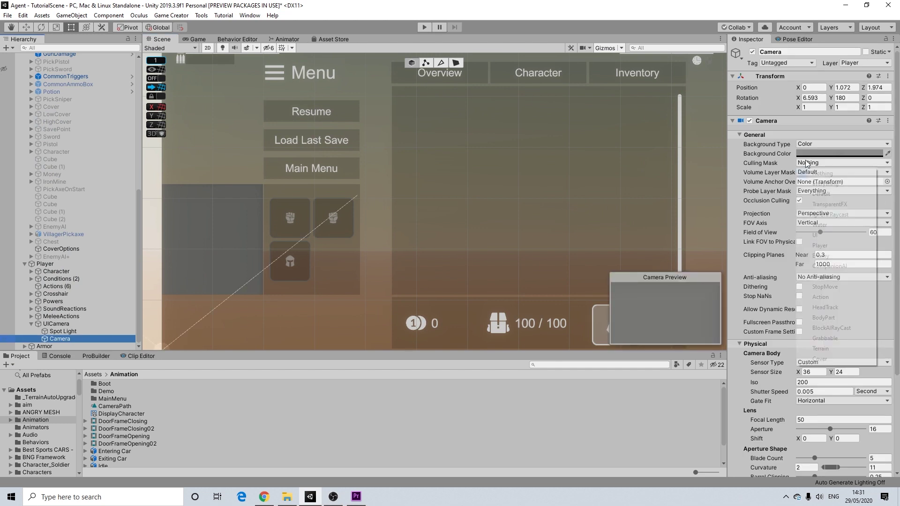
{"action": "left_click", "coordinate": [820, 246]}
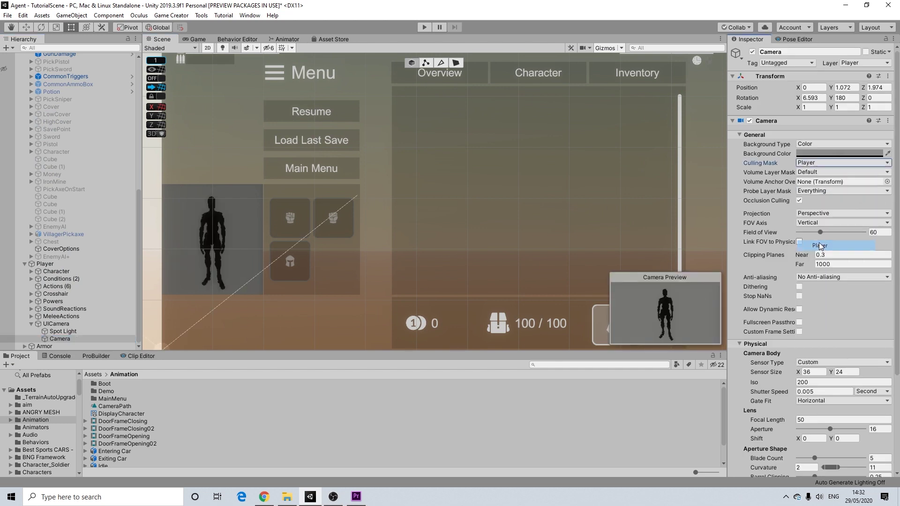
{"action": "left_click", "coordinate": [807, 163]}
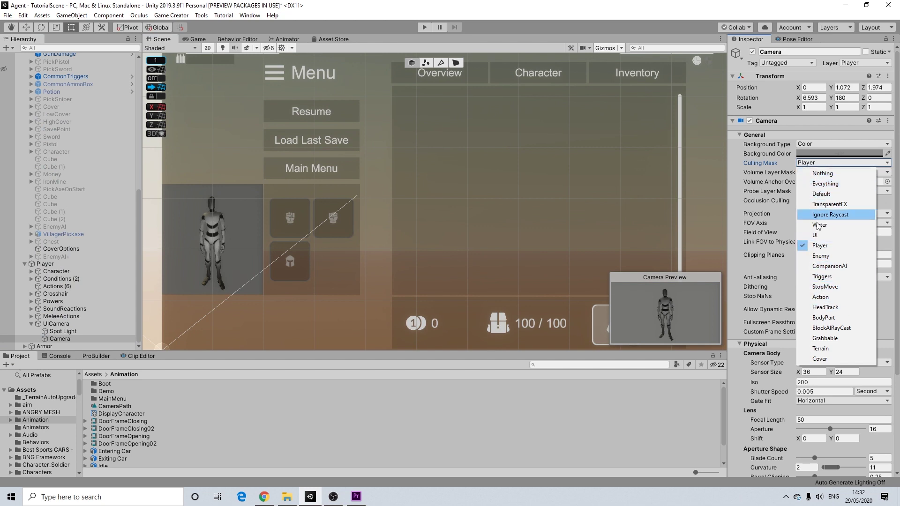
{"action": "left_click", "coordinate": [816, 193]}
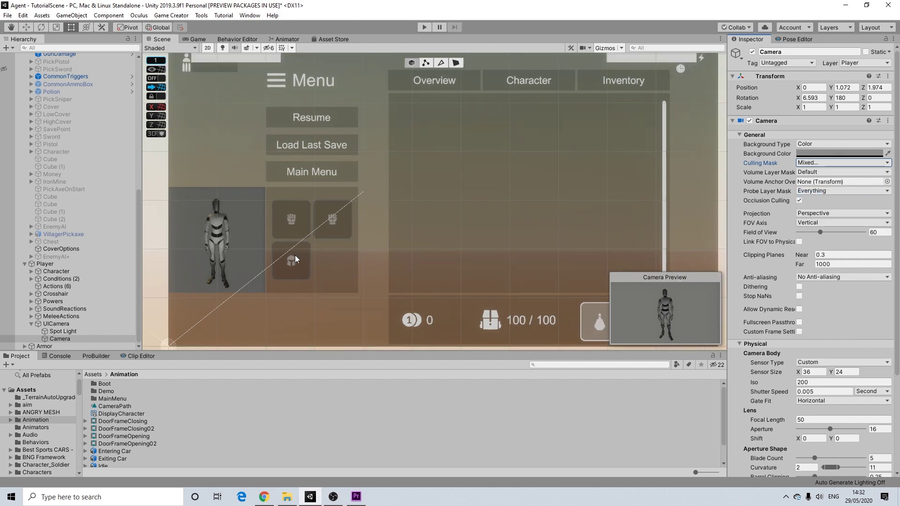
{"action": "scroll", "coordinate": [295, 259], "scroll_direction": "up", "scroll_amount": 1}
{"action": "left_click", "coordinate": [804, 163]}
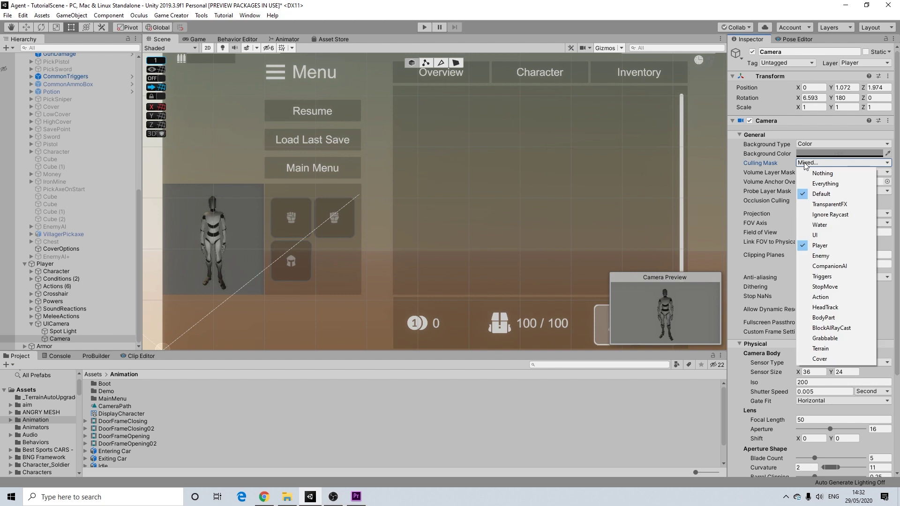
{"action": "left_click", "coordinate": [804, 163]}
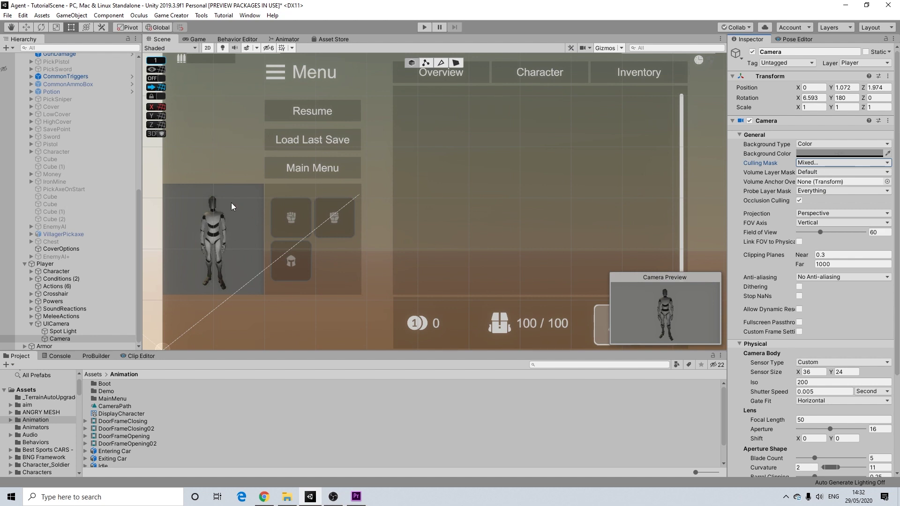
- Raise the alpha of the camera's Background Color
{"action": "left_click", "coordinate": [839, 153]}
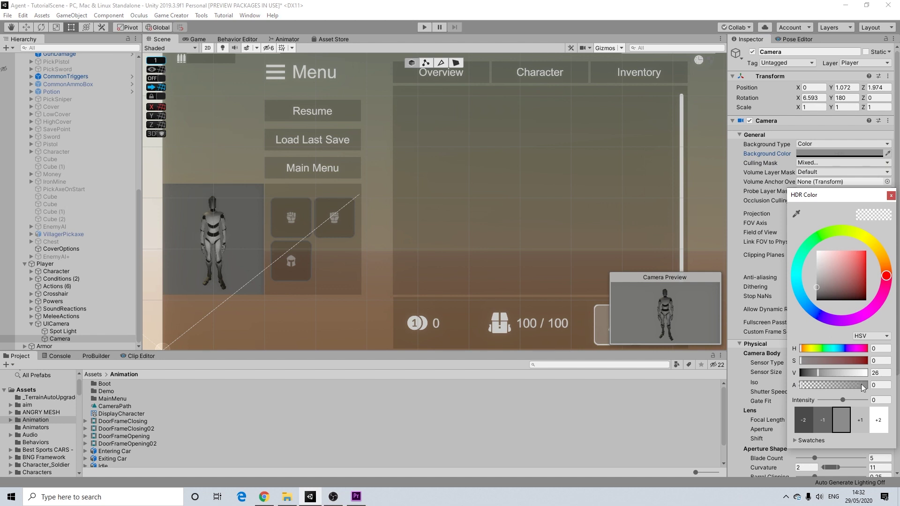
{"action": "left_click_drag", "start_coordinate": [864, 387], "coordinate": [754, 384]}
{"action": "left_click", "coordinate": [890, 195]}
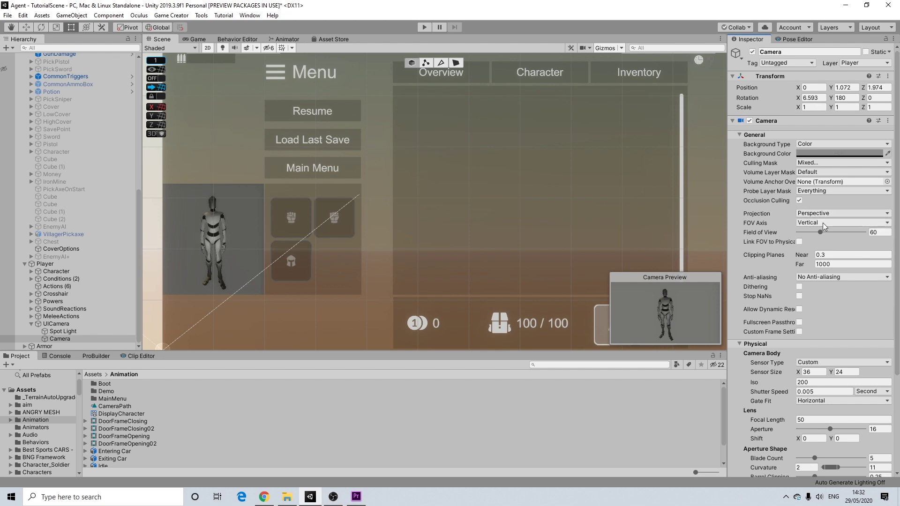
{"action": "scroll", "coordinate": [802, 259], "scroll_direction": "down", "scroll_amount": 5}
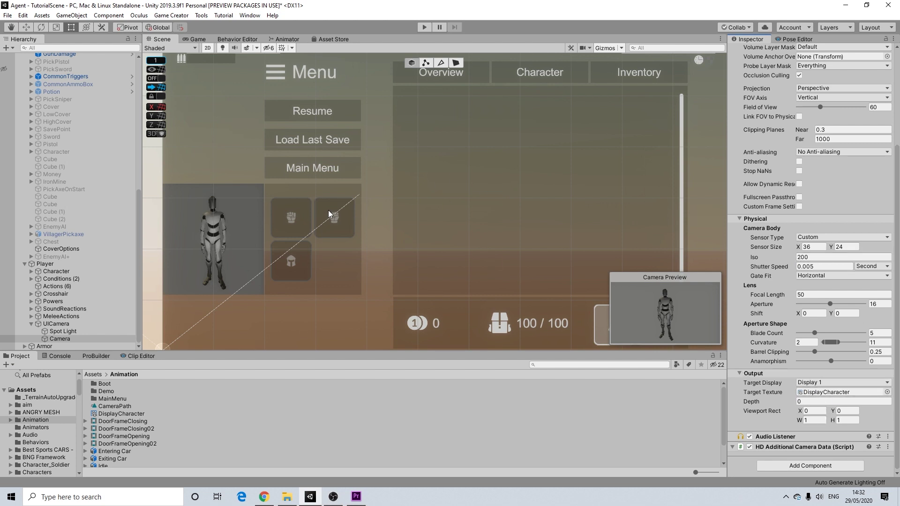
{"action": "scroll", "coordinate": [328, 210], "scroll_direction": "down", "scroll_amount": 1}
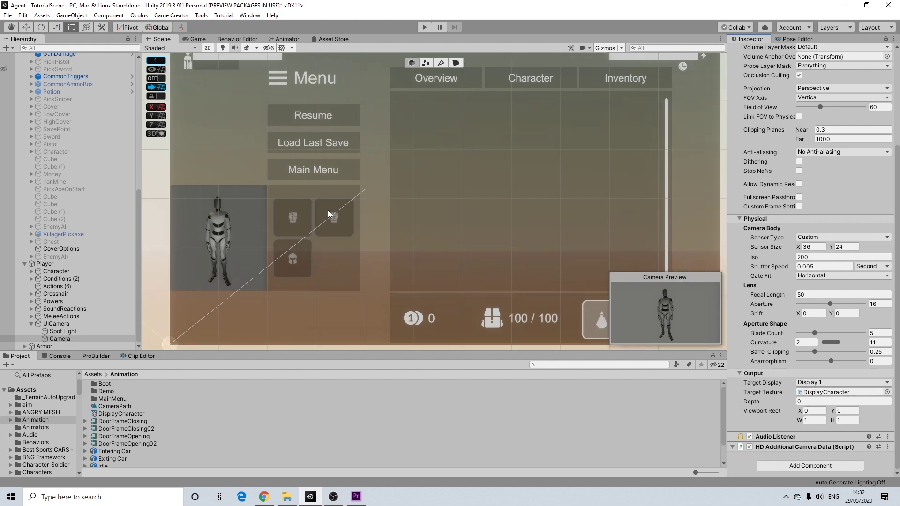
- Deactivate the UICamera object in the Inspector
{"action": "left_click", "coordinate": [62, 325]}
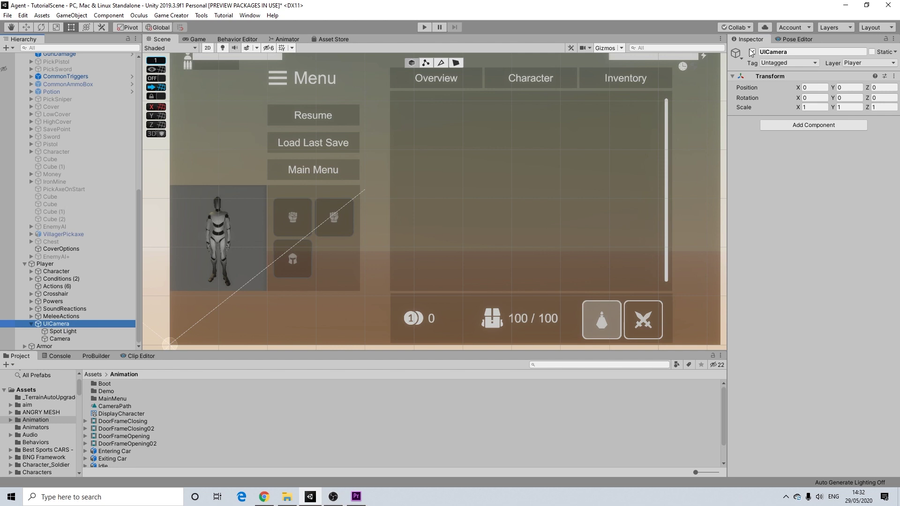
{"action": "left_click", "coordinate": [751, 52]}
{"action": "left_click", "coordinate": [752, 52]}
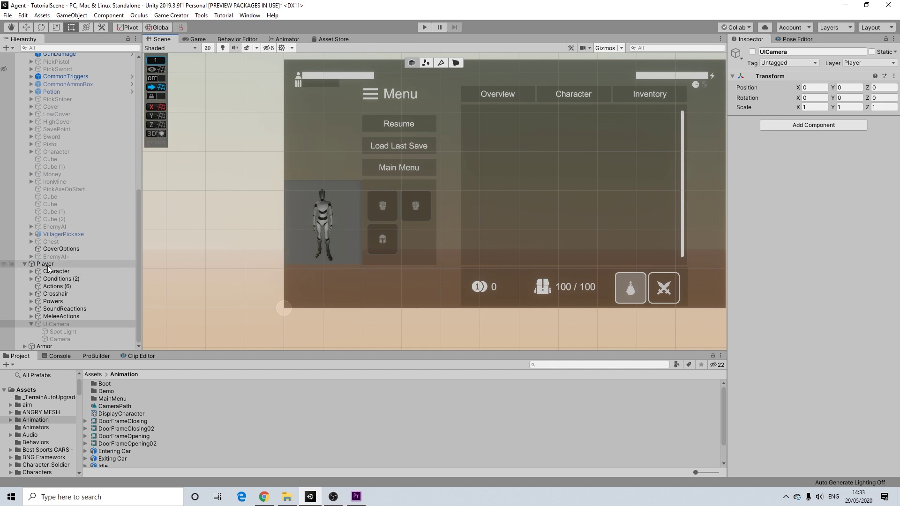
- Select UserInterfaces to show its Escape trigger and its actions
{"action": "scroll", "coordinate": [49, 265], "scroll_direction": "up", "scroll_amount": 3}
{"action": "scroll", "coordinate": [82, 139], "scroll_direction": "up", "scroll_amount": 3}
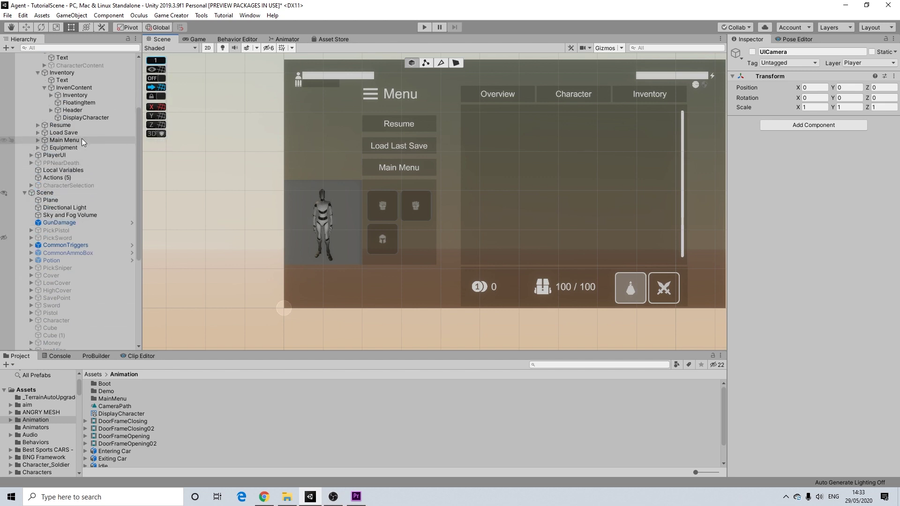
{"action": "scroll", "coordinate": [82, 138], "scroll_direction": "up", "scroll_amount": 4}
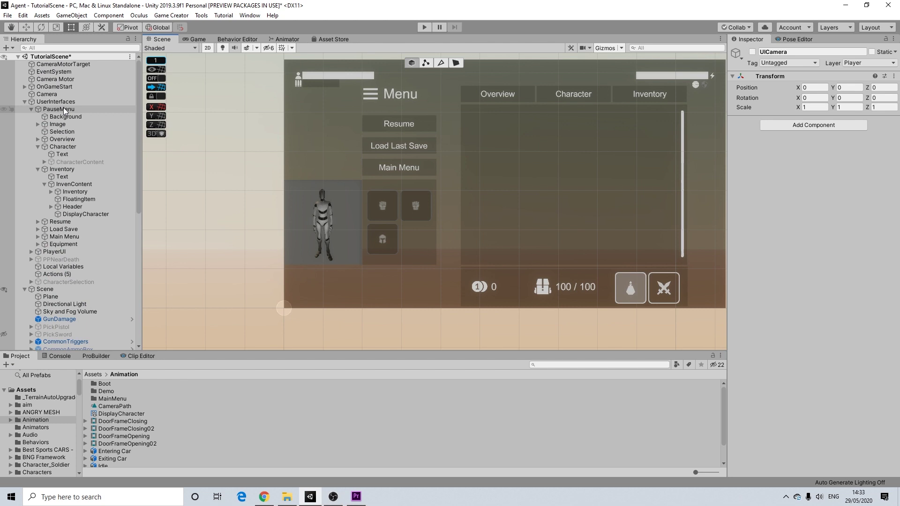
{"action": "left_click", "coordinate": [63, 104]}
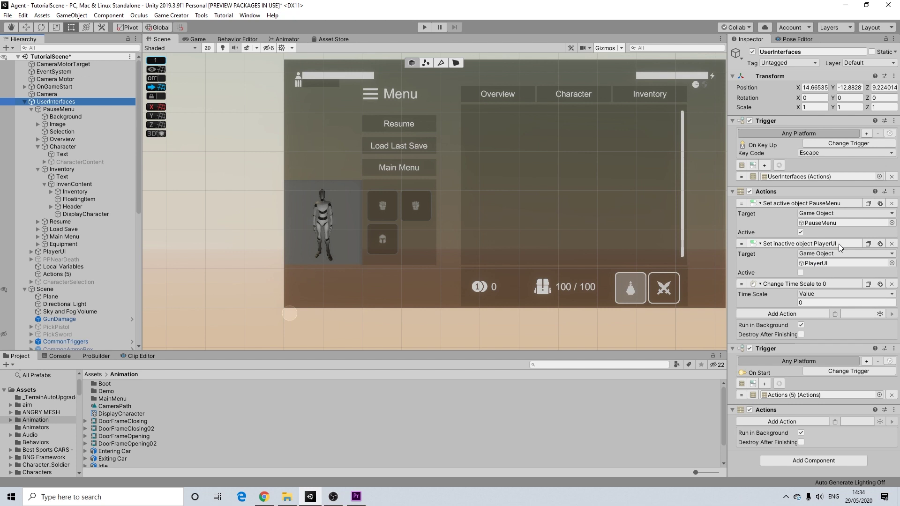
- Duplicate the 'Set active object PauseMenu' action and make UICamera its target
{"action": "left_click", "coordinate": [880, 205]}
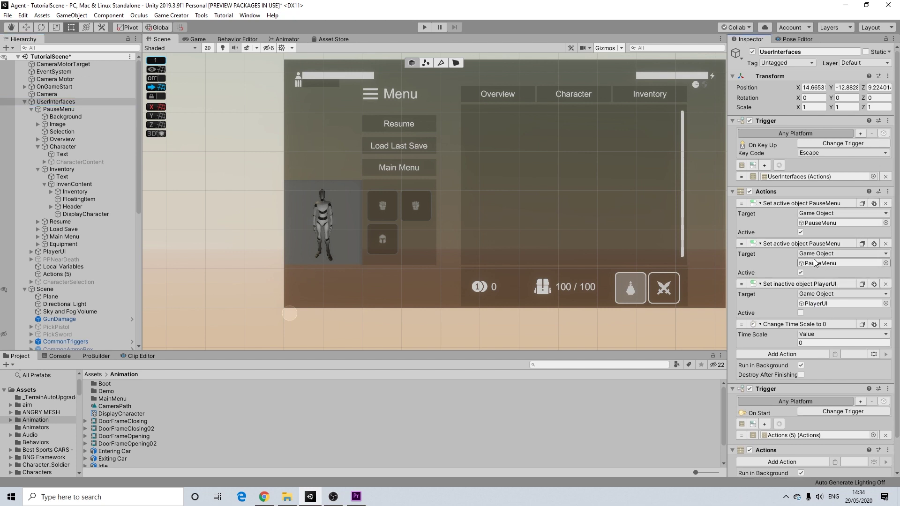
{"action": "scroll", "coordinate": [67, 304], "scroll_direction": "down", "scroll_amount": 10}
{"action": "left_click_drag", "start_coordinate": [64, 323], "coordinate": [824, 224]}
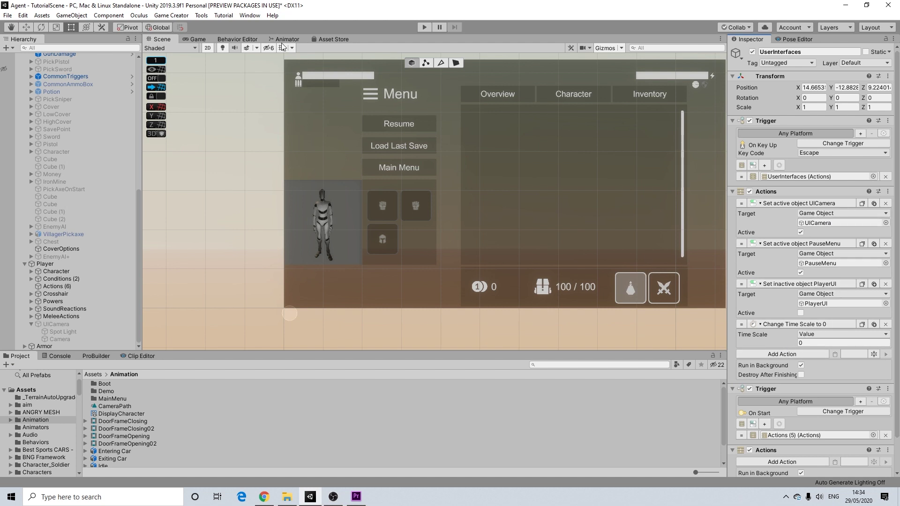
- Turn off 2D so the Scene view shows 3D perspective
{"action": "left_click", "coordinate": [211, 47]}
{"action": "scroll", "coordinate": [497, 171], "scroll_direction": "up", "scroll_amount": 5}
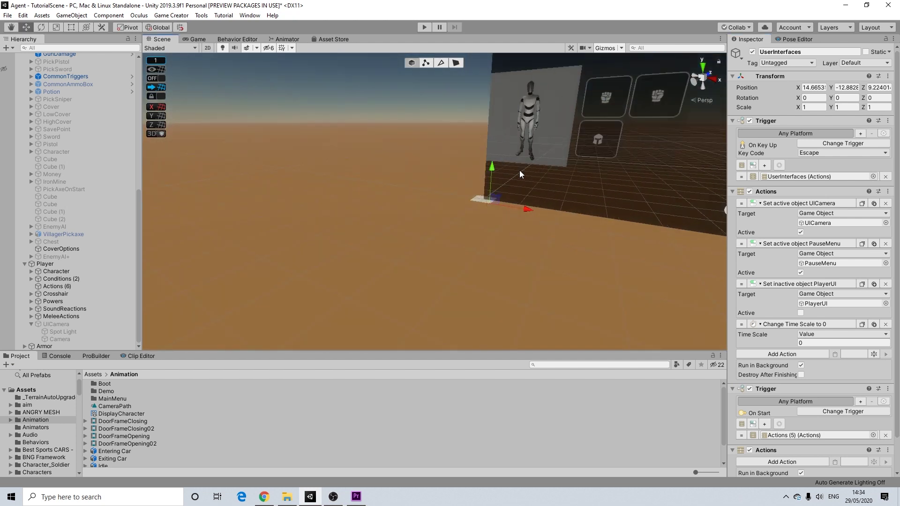
{"action": "scroll", "coordinate": [505, 184], "scroll_direction": "up", "scroll_amount": 5}
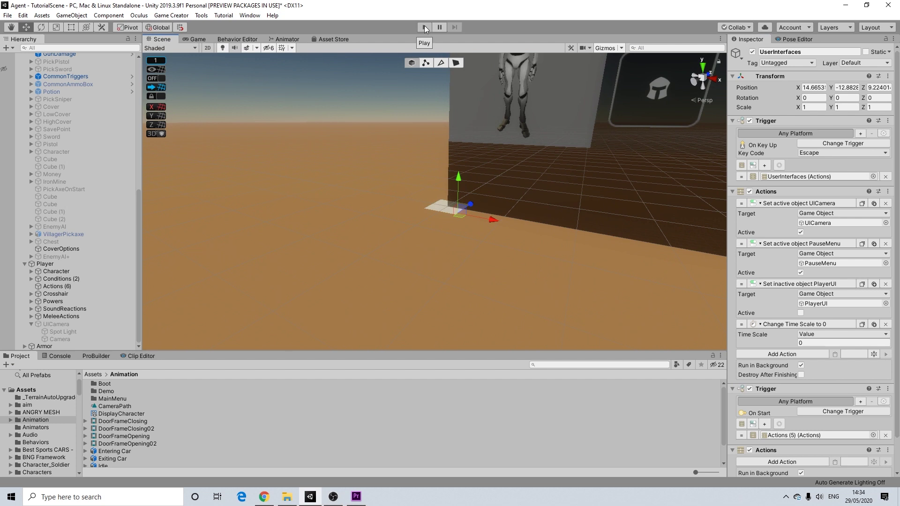
- Start Play mode, resume from the pause menu, and reopen it with Escape
{"action": "left_click", "coordinate": [424, 28]}
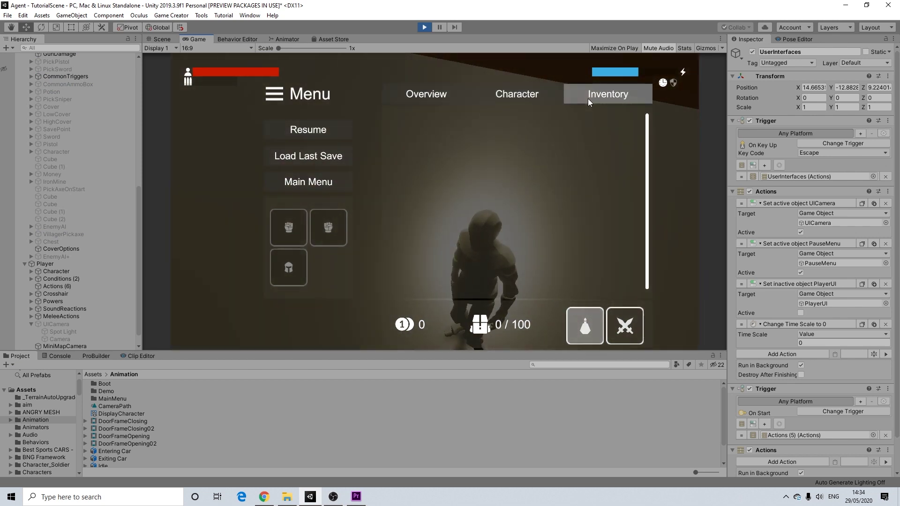
{"action": "left_click", "coordinate": [313, 125]}
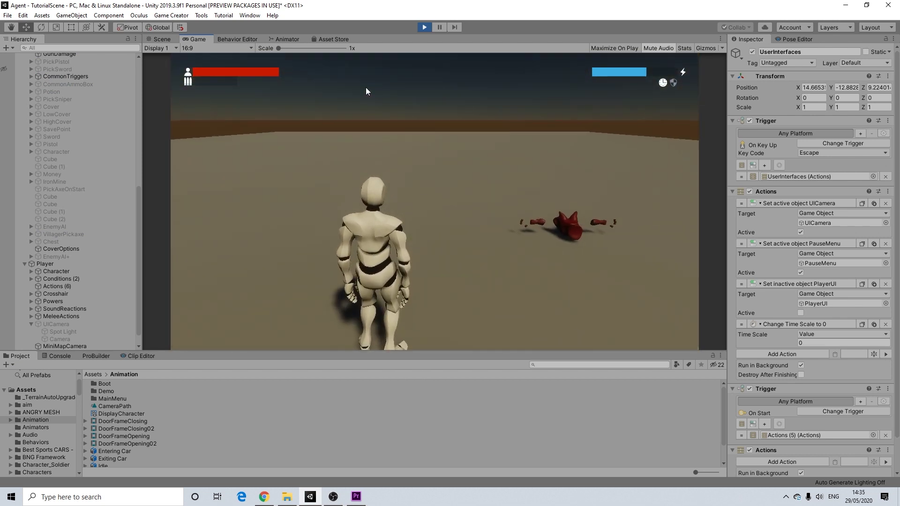
{"action": "key", "text": "Escape"}
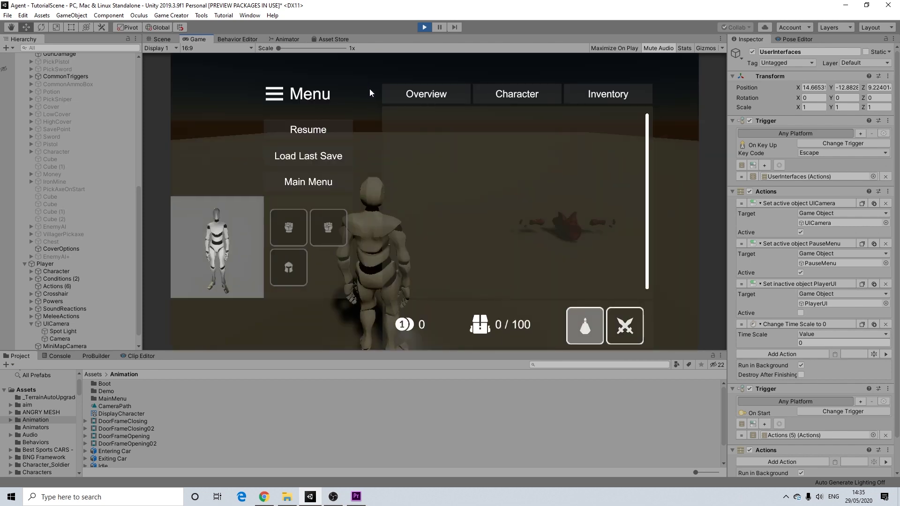
- On the Inventory page, equip then unequip the red armour, resuming between changes
{"action": "left_click", "coordinate": [609, 100]}
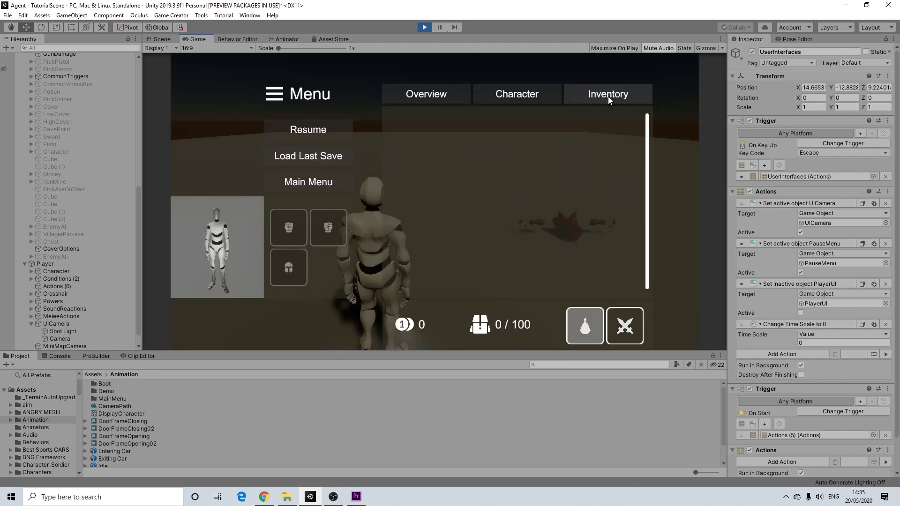
{"action": "left_click", "coordinate": [628, 325]}
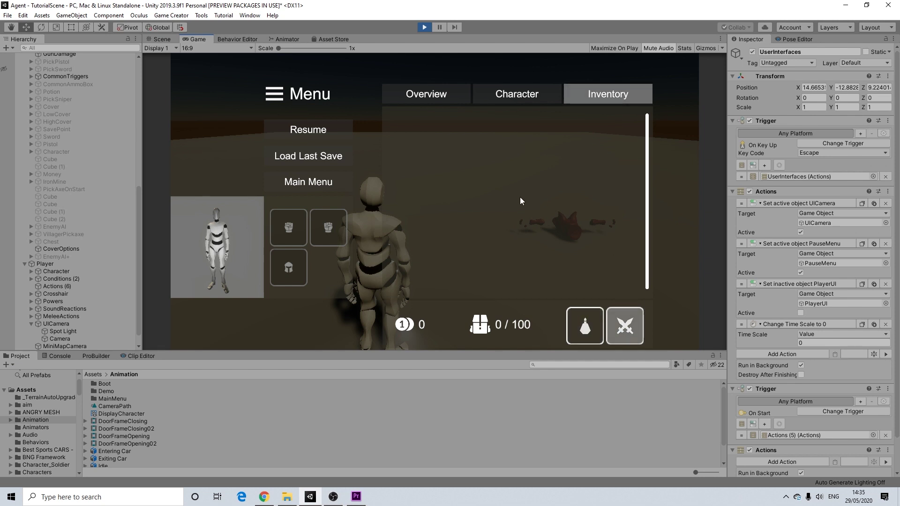
{"action": "left_click", "coordinate": [326, 130]}
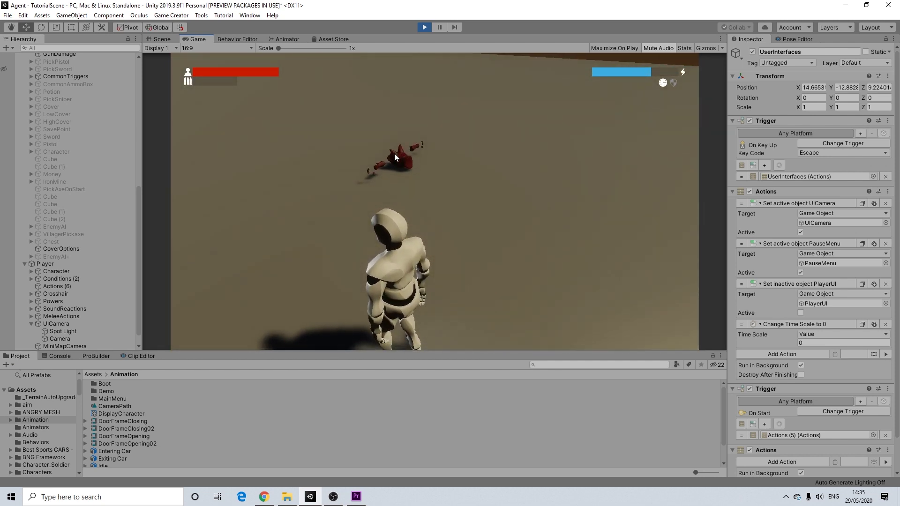
{"action": "key", "text": "Escape"}
{"action": "left_click", "coordinate": [404, 141]}
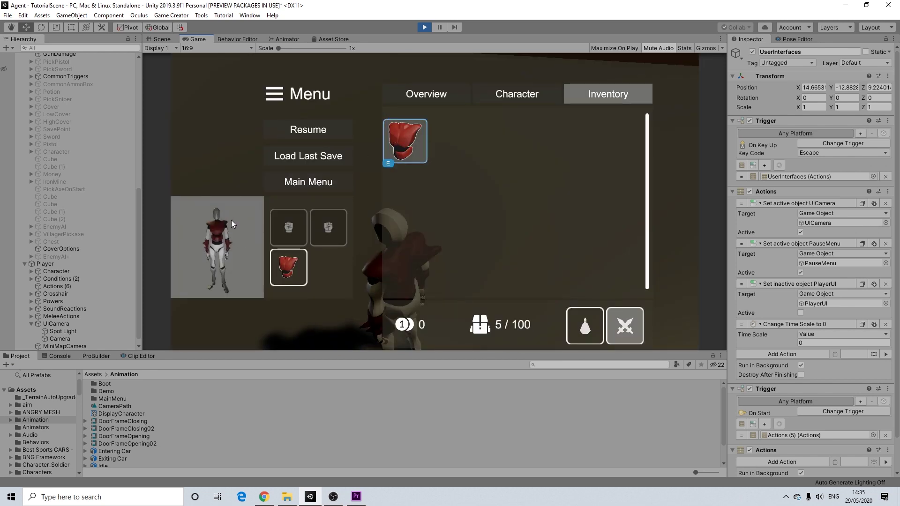
{"action": "left_click", "coordinate": [325, 129]}
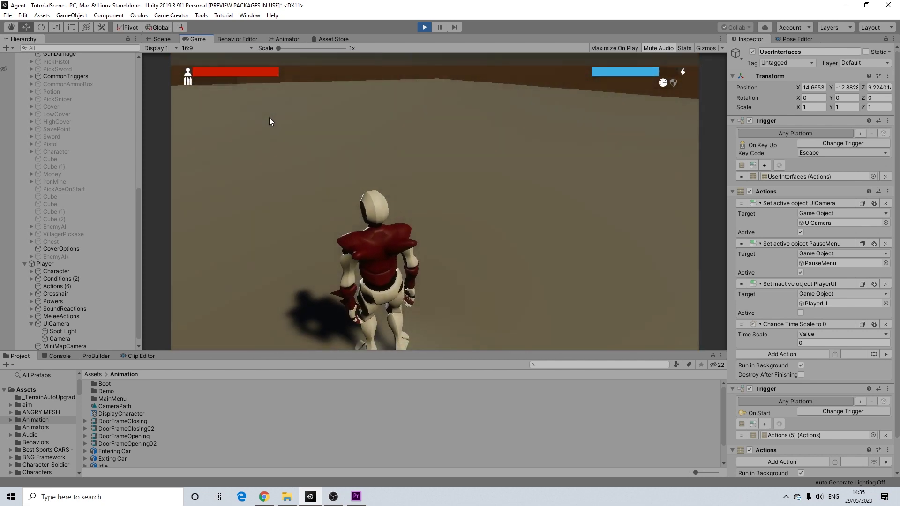
{"action": "key", "text": "Escape"}
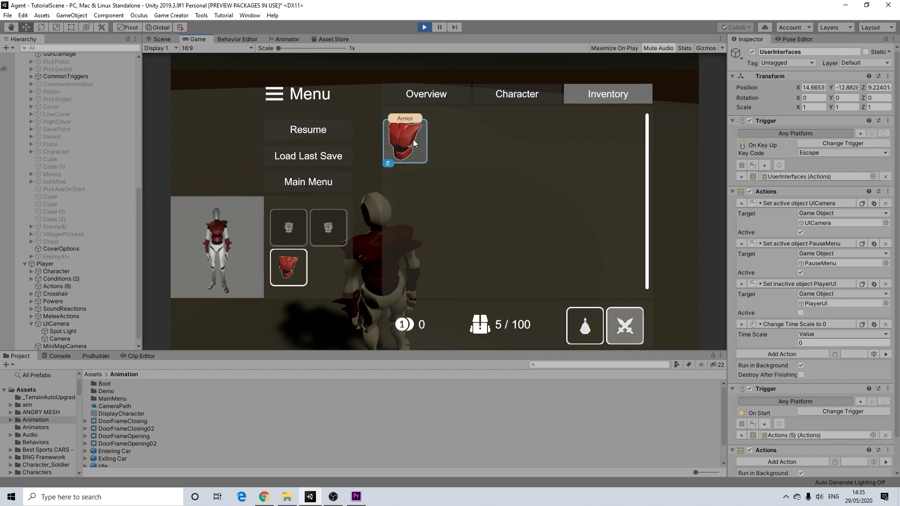
{"action": "left_click", "coordinate": [421, 160]}
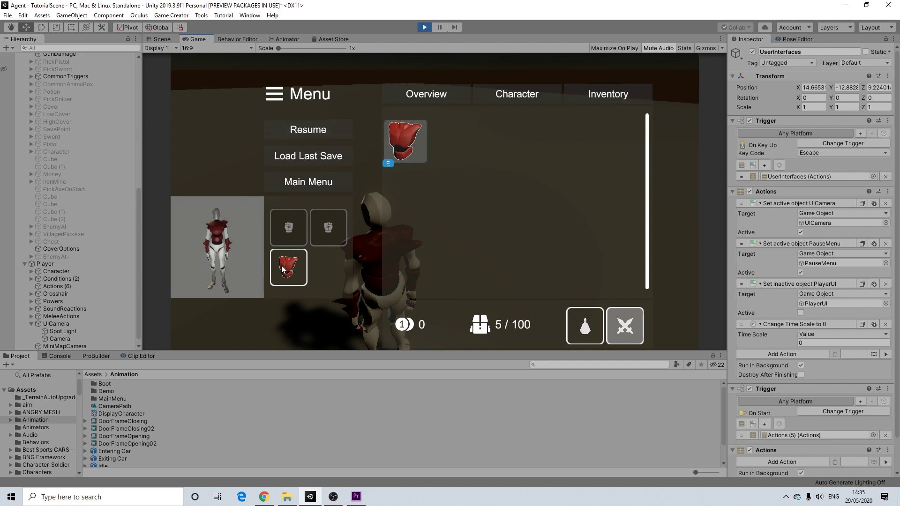
{"action": "left_click", "coordinate": [310, 130]}
- While running forward, pause to re-equip the armour, then stop Play mode
{"action": "key", "text": "w"}
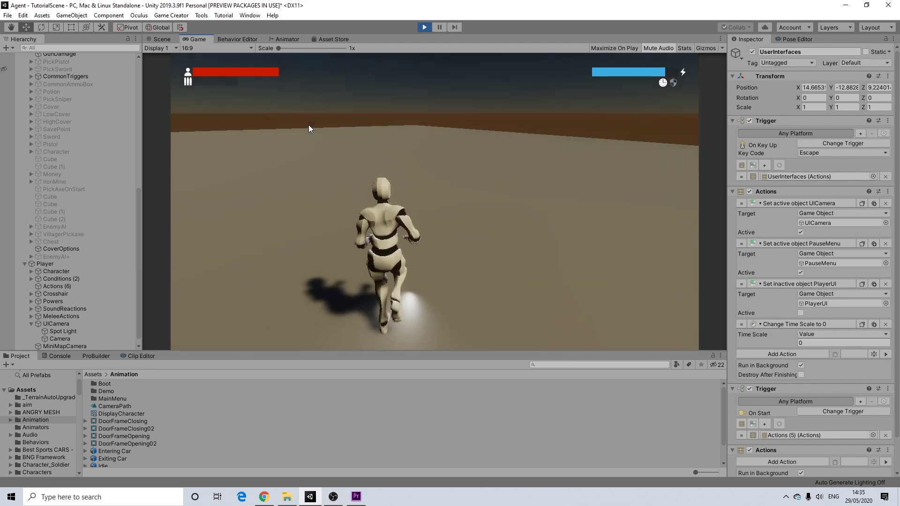
{"action": "key", "text": "Escape"}
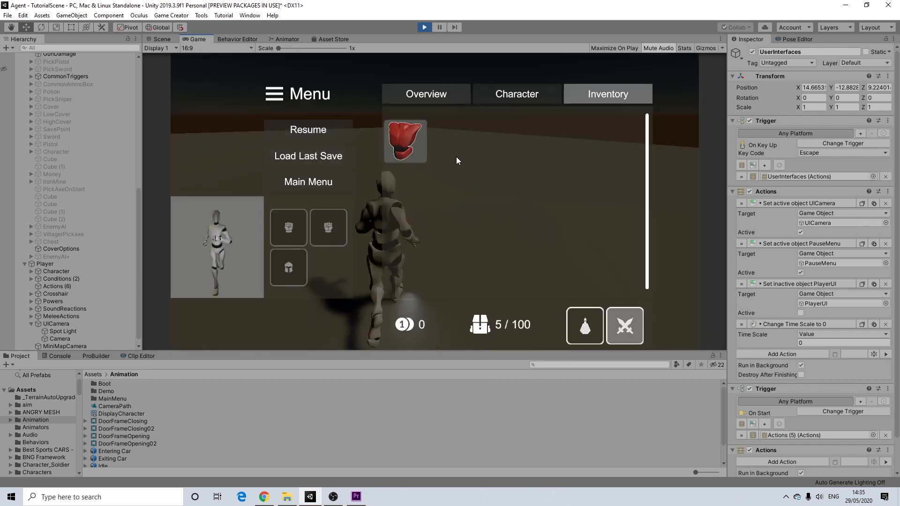
{"action": "left_click", "coordinate": [419, 142]}
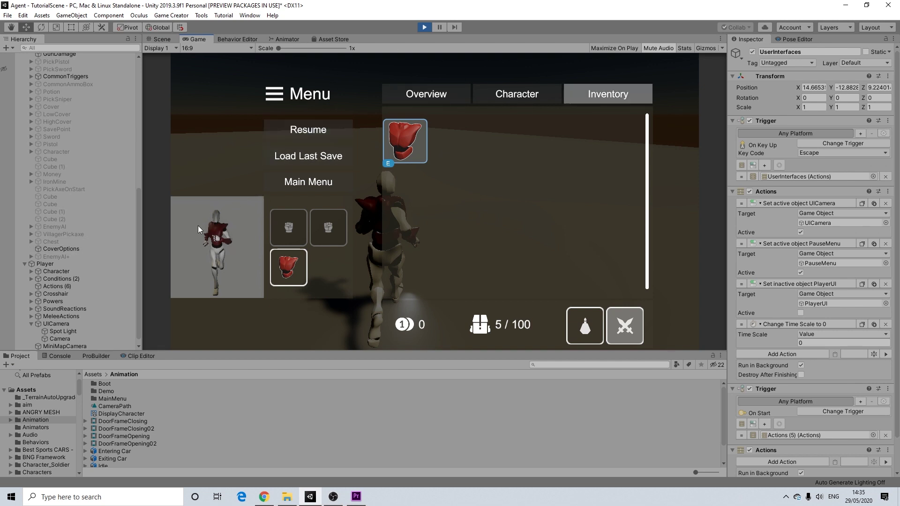
{"action": "left_click", "coordinate": [311, 127]}
{"action": "key", "text": "Escape"}
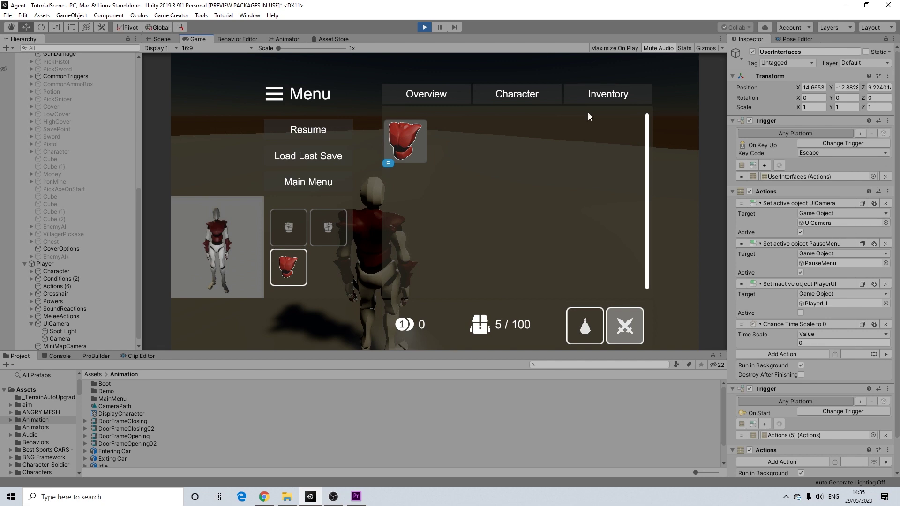
{"action": "left_click", "coordinate": [424, 27]}
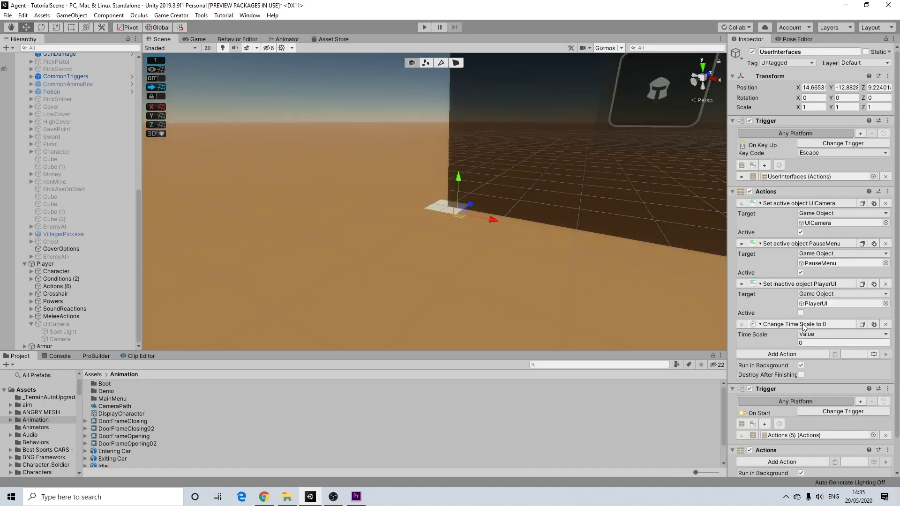
- Add a Change Property action with IsControllable unchecked, above the time-scale action
{"action": "left_click", "coordinate": [782, 355]}
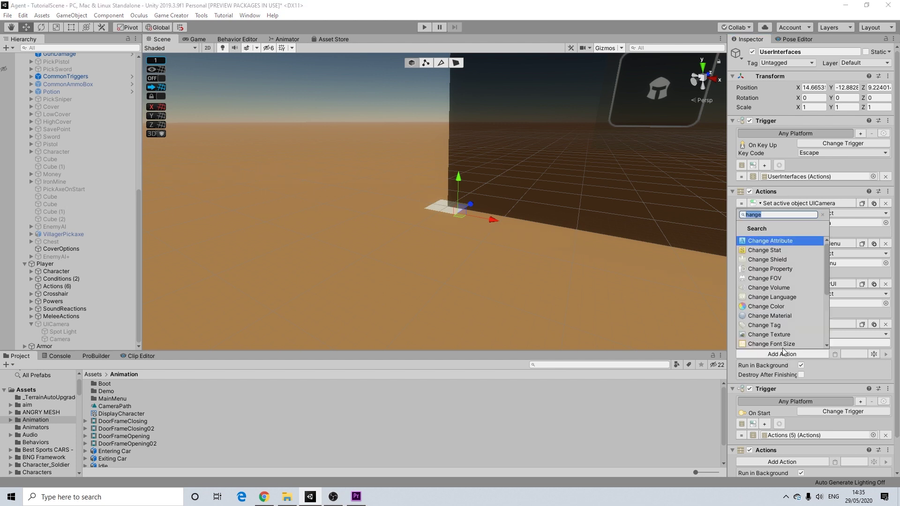
{"action": "left_click", "coordinate": [770, 268]}
{"action": "left_click", "coordinate": [800, 395]}
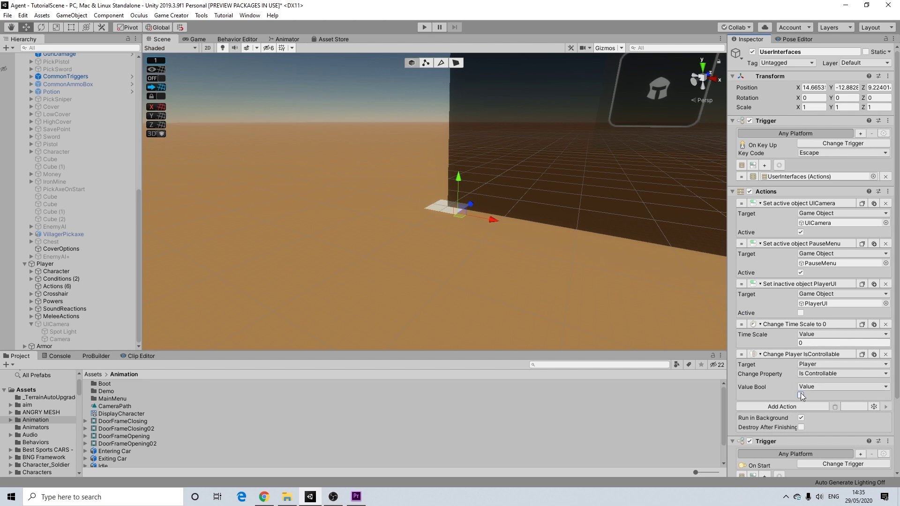
{"action": "left_click_drag", "start_coordinate": [740, 354], "coordinate": [742, 320]}
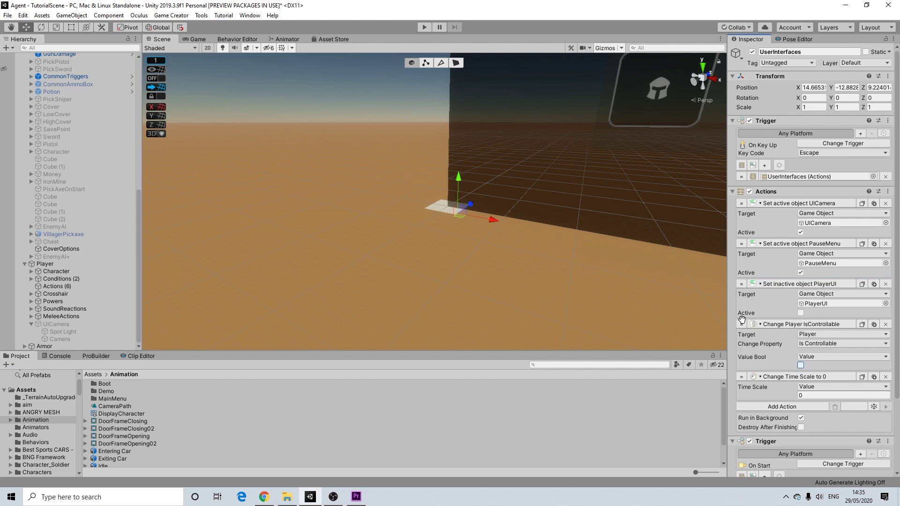
- Add a Character State action set to Reset, placed above the time-scale action
{"action": "left_click", "coordinate": [768, 410]}
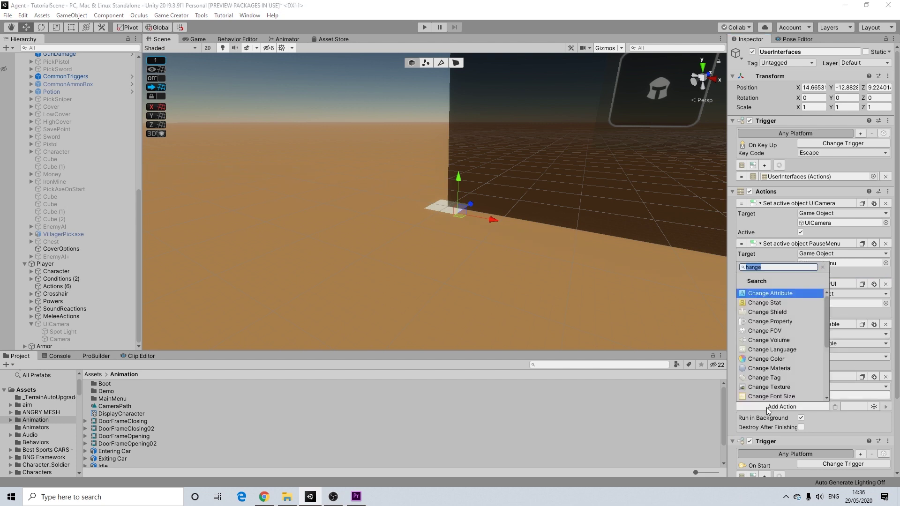
{"action": "type", "text": "dysy"}
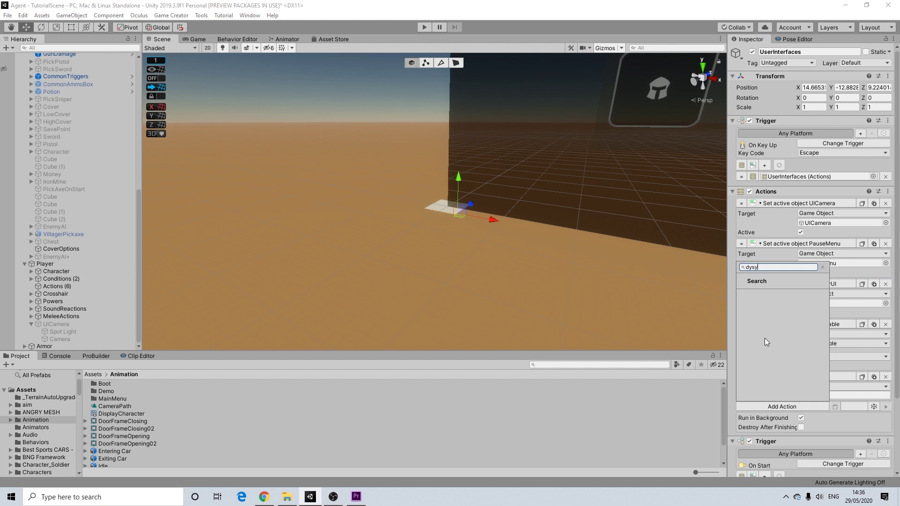
{"action": "key", "text": "BackSpace"}
{"action": "key", "text": "BackSpace"}
{"action": "key", "text": "BackSpace"}
{"action": "key", "text": "BackSpace"}
{"action": "type", "text": "state"}
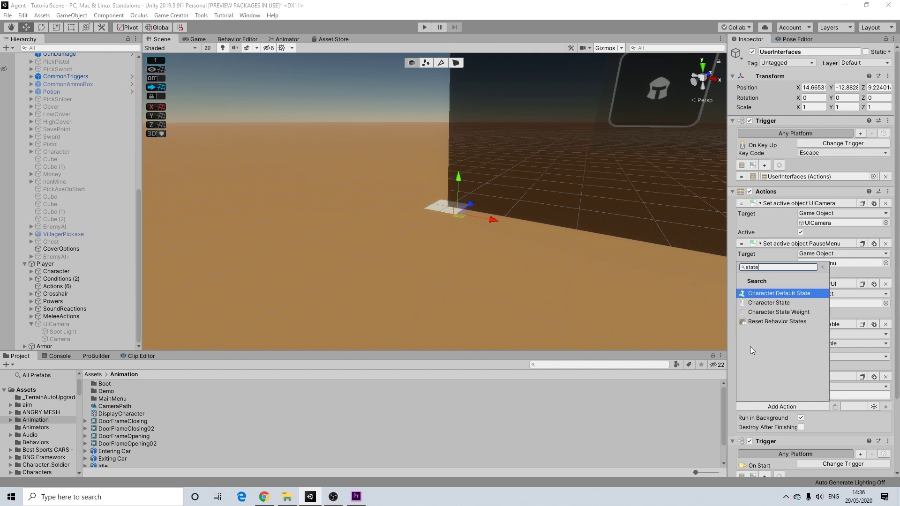
{"action": "key", "text": "Down"}
{"action": "key", "text": "Return"}
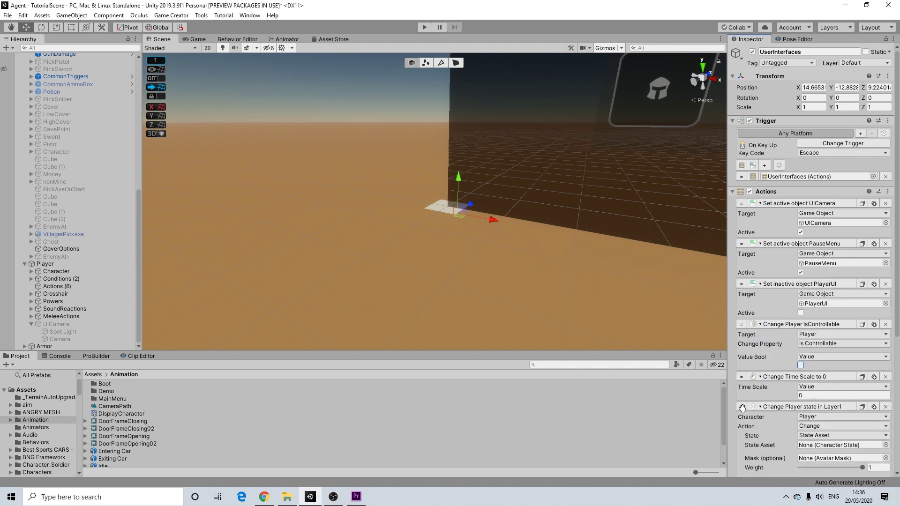
{"action": "left_click_drag", "start_coordinate": [742, 407], "coordinate": [745, 372]}
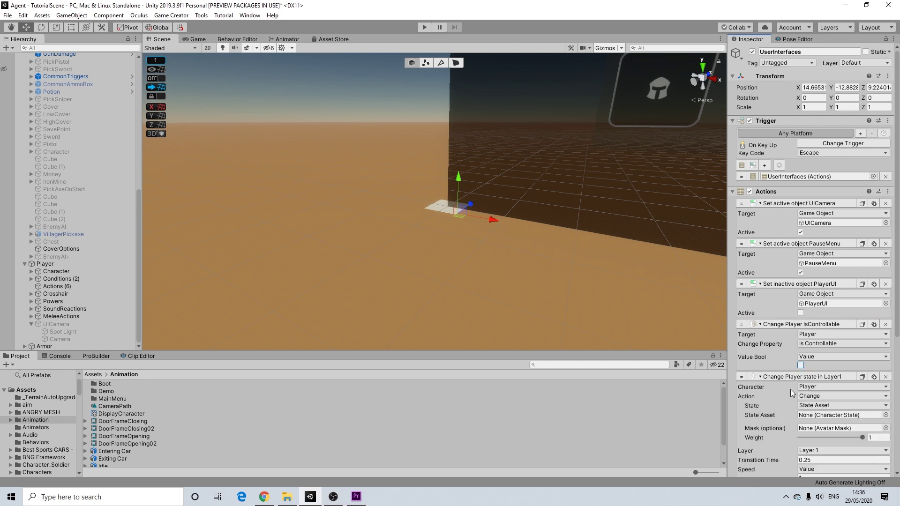
{"action": "left_click", "coordinate": [825, 396]}
{"action": "left_click", "coordinate": [813, 412]}
{"action": "scroll", "coordinate": [780, 400], "scroll_direction": "down", "scroll_amount": 4}
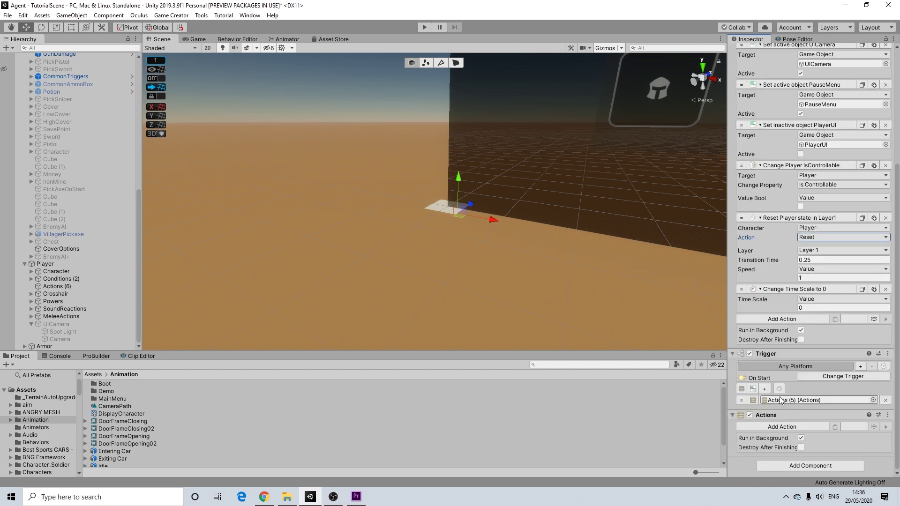
- Add a Wait 0.1 action and move it above Change Time Scale to 0
{"action": "left_click", "coordinate": [760, 320]}
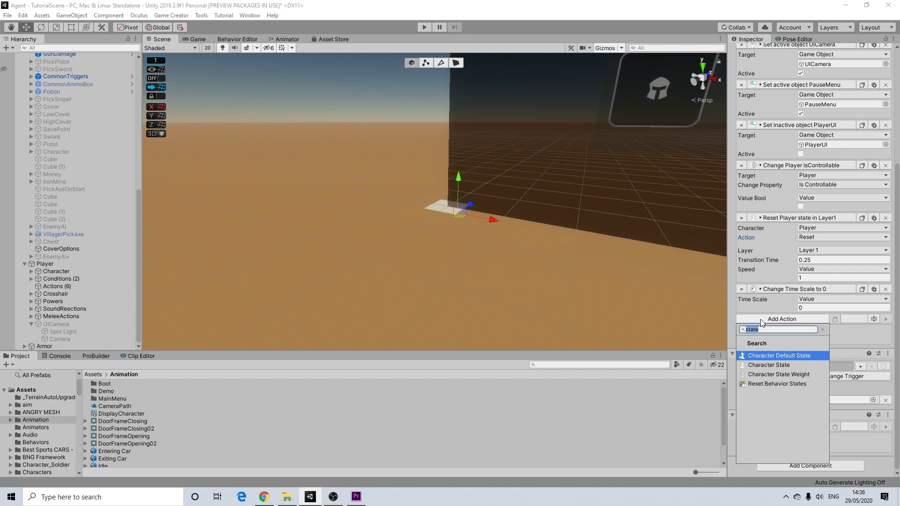
{"action": "type", "text": "esiy"}
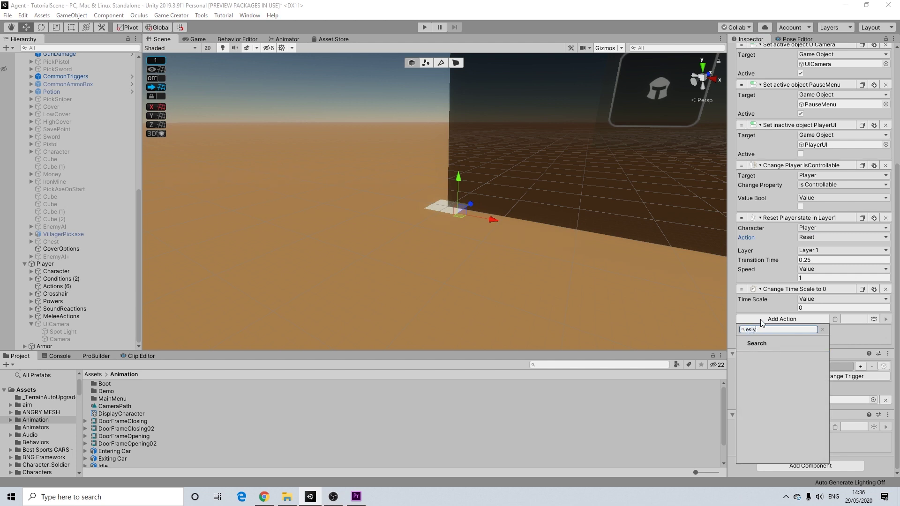
{"action": "key", "text": "BackSpace"}
{"action": "key", "text": "BackSpace"}
{"action": "key", "text": "BackSpace"}
{"action": "type", "text": "wait"}
{"action": "left_click", "coordinate": [759, 356]}
{"action": "left_click", "coordinate": [777, 330]}
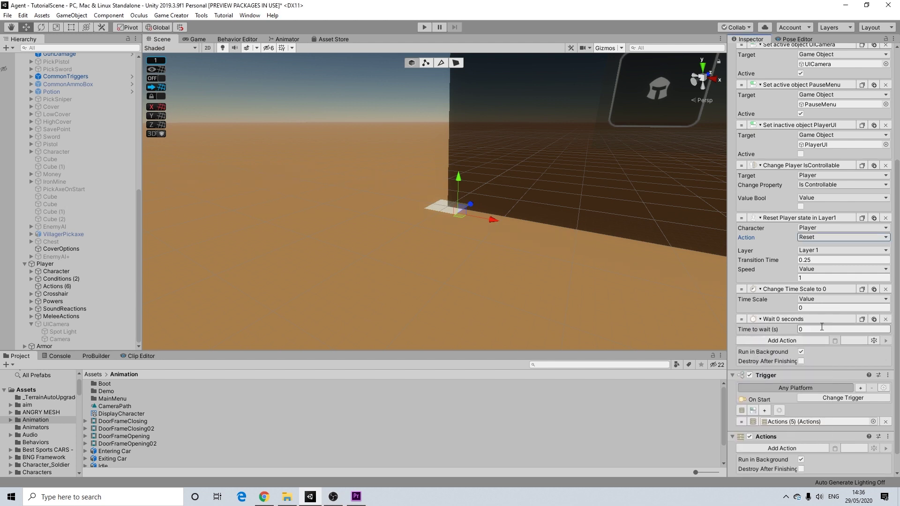
{"action": "type", "text": "0.1"}
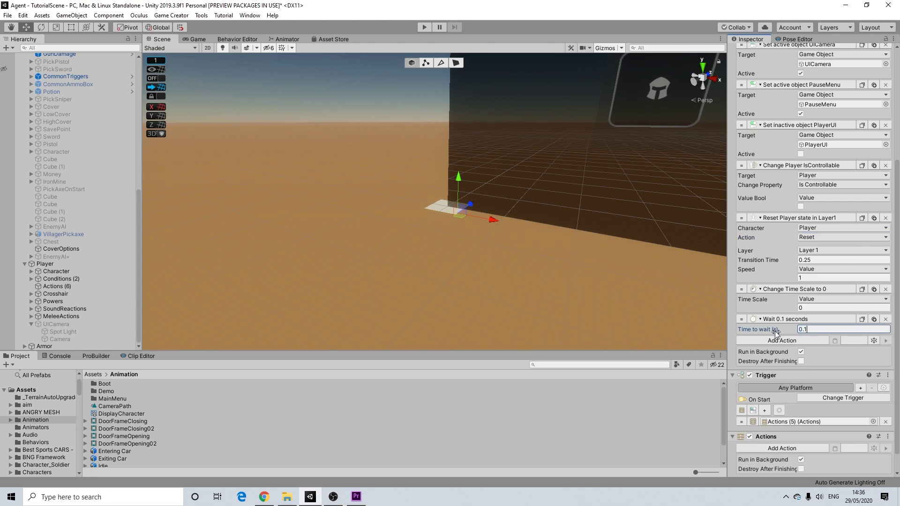
{"action": "left_click_drag", "start_coordinate": [740, 318], "coordinate": [761, 299]}
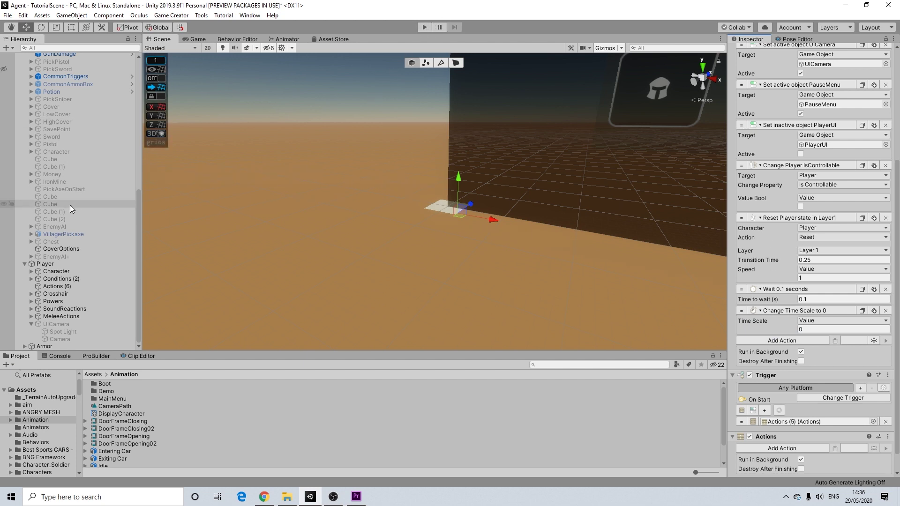
{"action": "scroll", "coordinate": [69, 204], "scroll_direction": "up", "scroll_amount": 10}
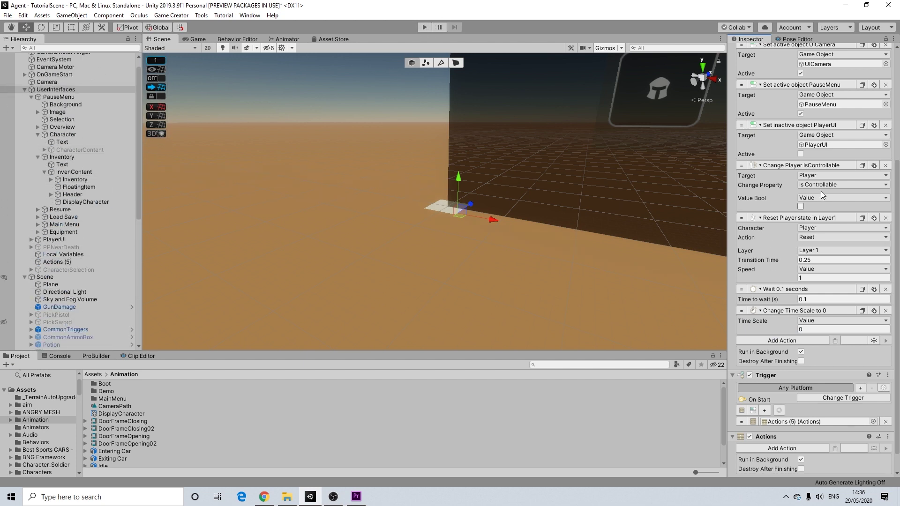
{"action": "scroll", "coordinate": [820, 190], "scroll_direction": "up", "scroll_amount": 10}
{"action": "scroll", "coordinate": [846, 295], "scroll_direction": "down", "scroll_amount": 5}
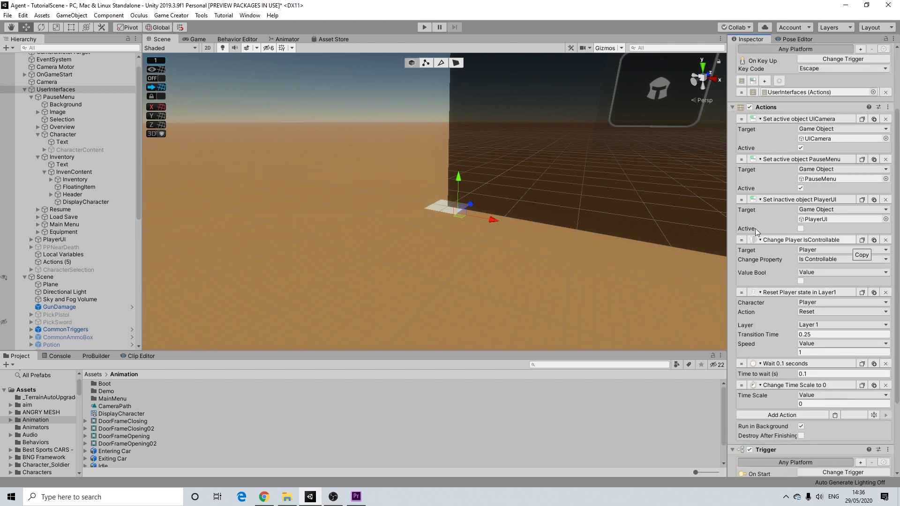
- Frame the PauseMenu in the Scene view and select its Resume button object
{"action": "left_click", "coordinate": [59, 98]}
{"action": "middle_click_drag", "start_coordinate": [328, 318], "coordinate": [286, 338]}
{"action": "key", "text": "f"}
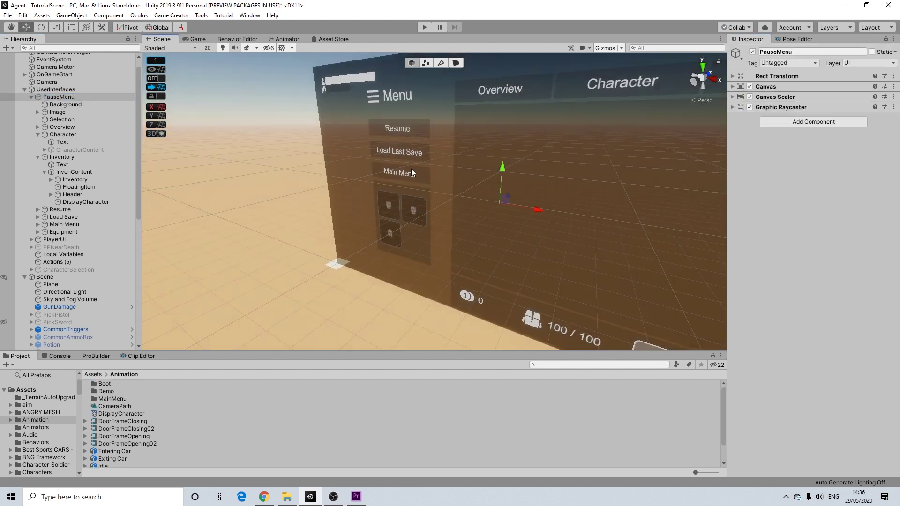
{"action": "left_click", "coordinate": [418, 127]}
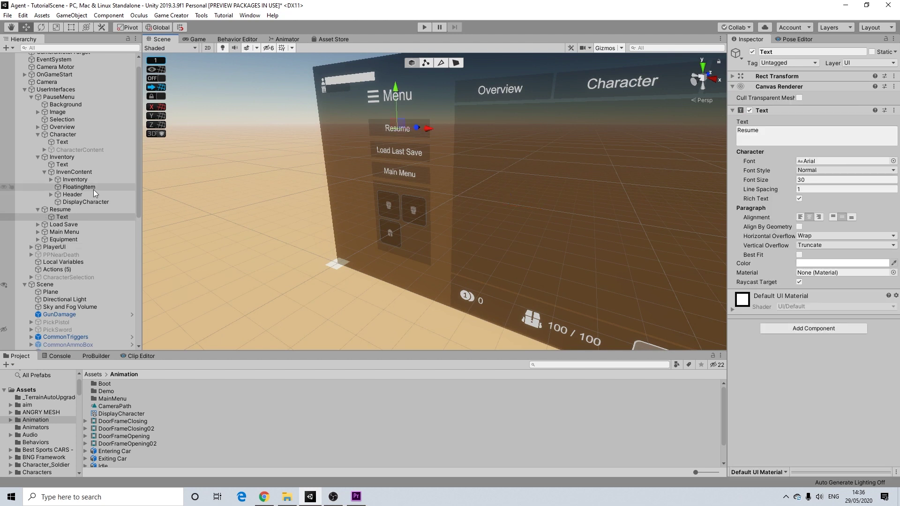
{"action": "left_click", "coordinate": [60, 209]}
{"action": "scroll", "coordinate": [881, 178], "scroll_direction": "down", "scroll_amount": 3}
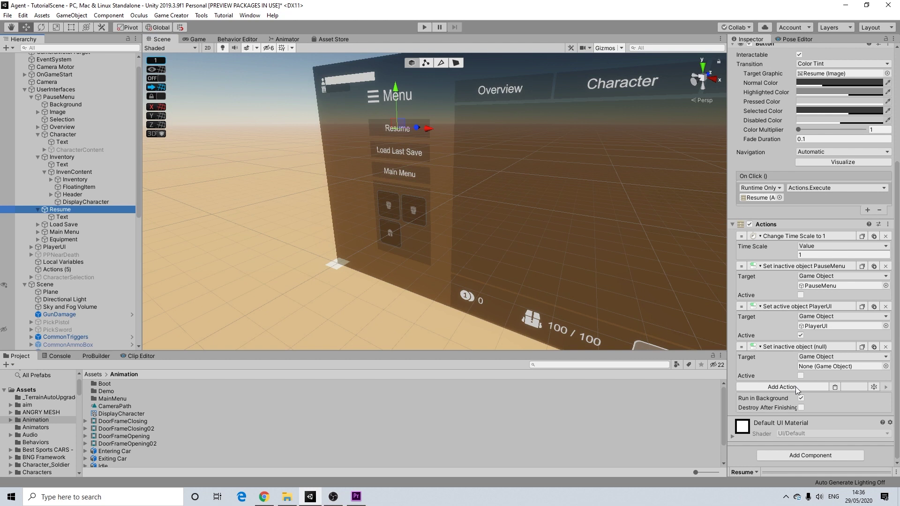
- Paste the IsControllable action below PlayerUI and delete the empty inactive-object action
{"action": "left_click", "coordinate": [836, 387]}
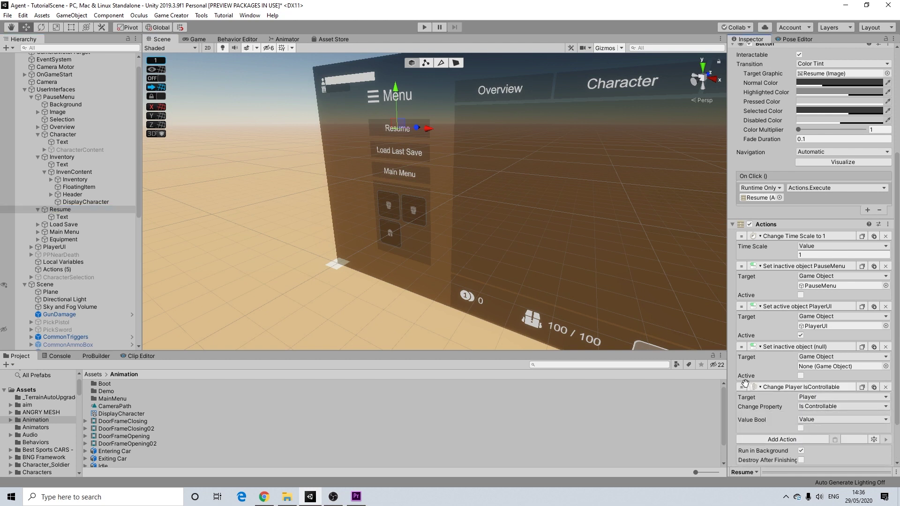
{"action": "left_click_drag", "start_coordinate": [744, 383], "coordinate": [742, 347]}
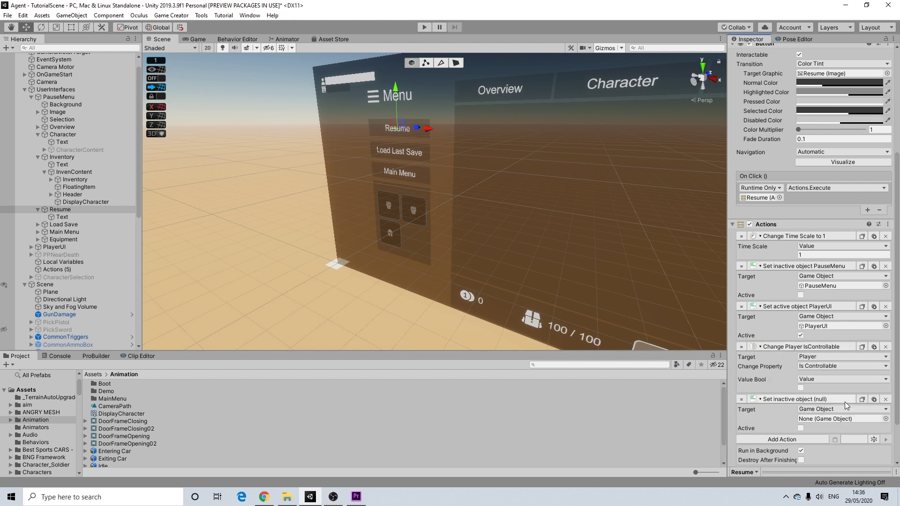
{"action": "left_click", "coordinate": [885, 399]}
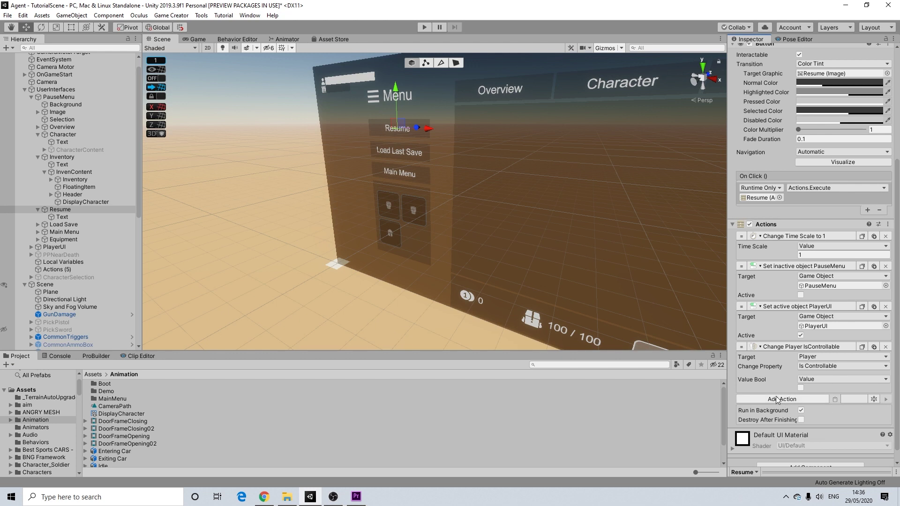
{"action": "left_click", "coordinate": [774, 399]}
{"action": "type", "text": "s"}
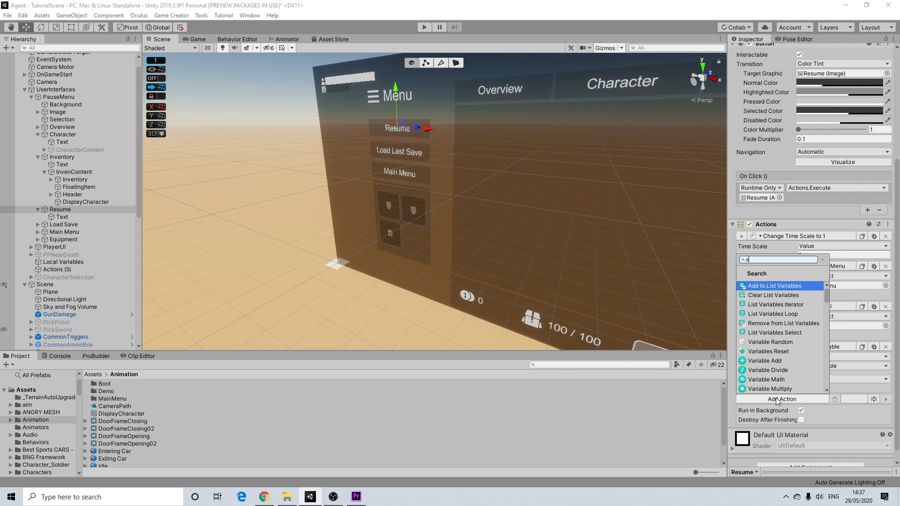
{"action": "left_click", "coordinate": [800, 419]}
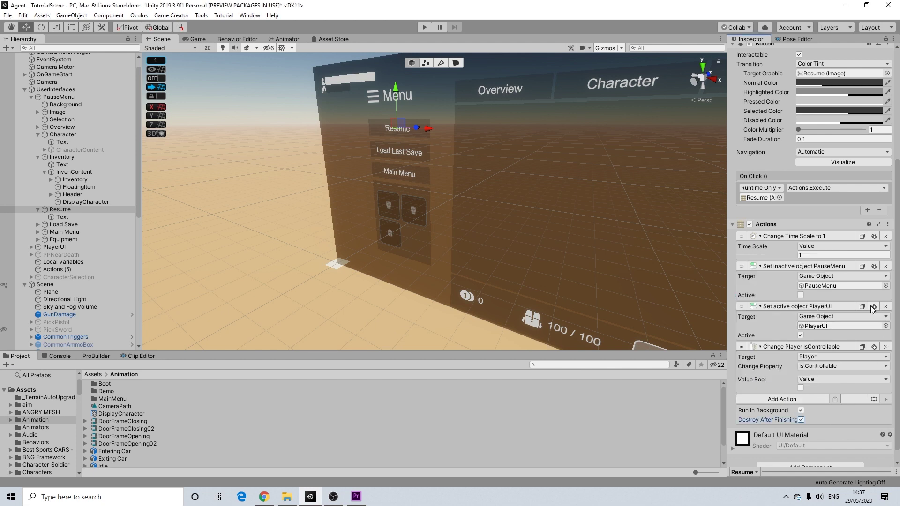
- Duplicate the 'Set inactive PauseMenu' action and make UICamera its target
{"action": "left_click", "coordinate": [874, 266]}
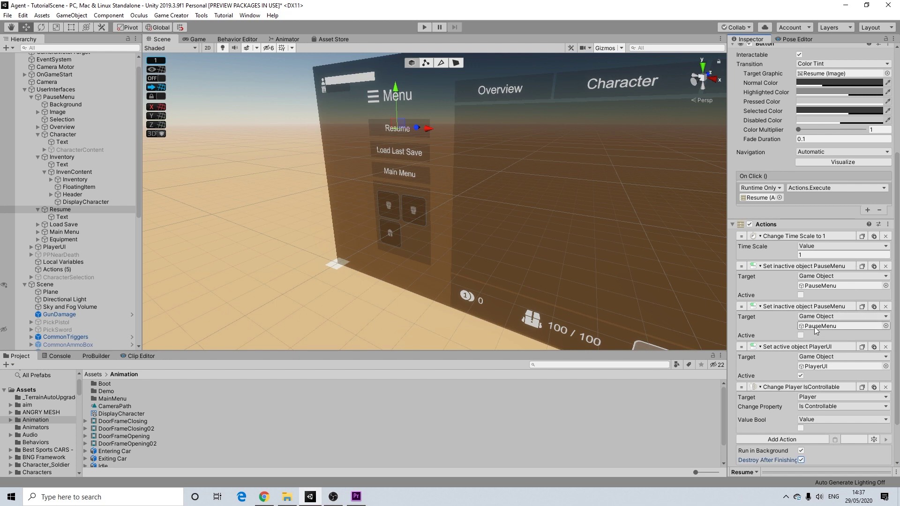
{"action": "scroll", "coordinate": [28, 318], "scroll_direction": "down", "scroll_amount": 10}
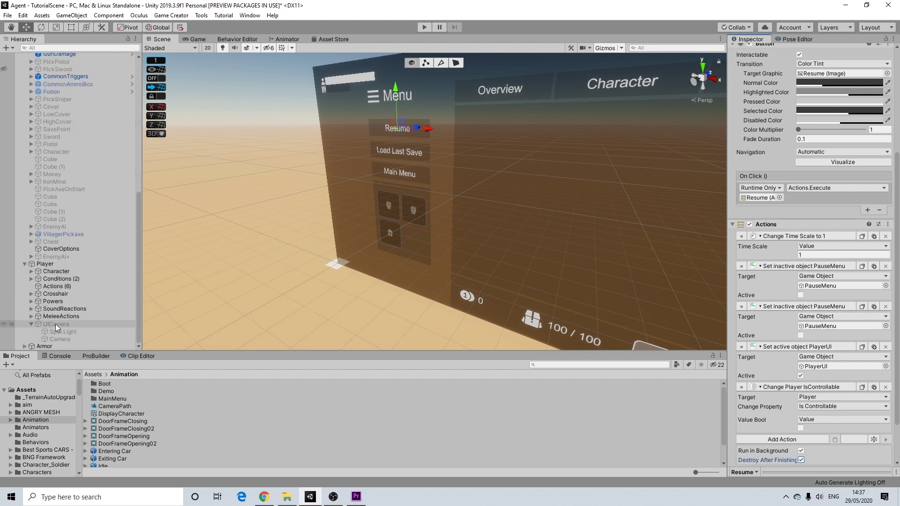
{"action": "left_click_drag", "start_coordinate": [47, 322], "coordinate": [816, 323]}
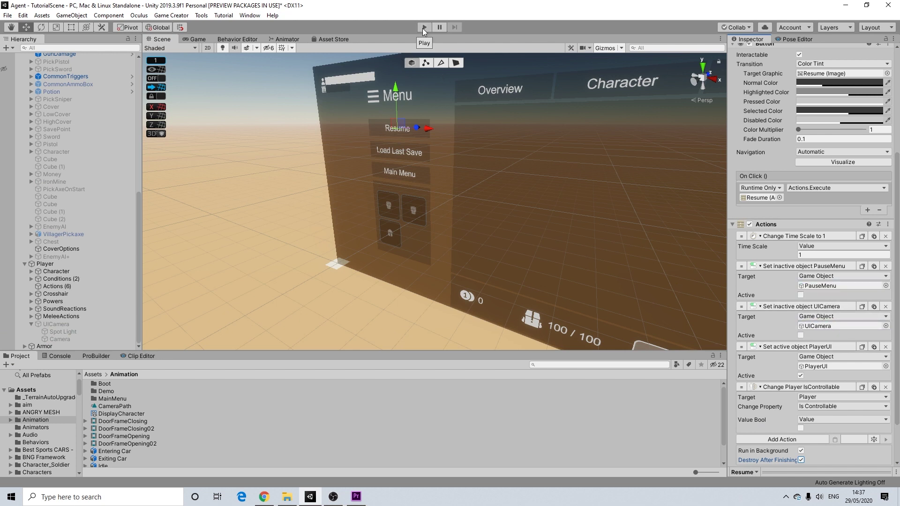
- Deactivate InvenContent and PauseMenu, then collapse PauseMenu in the Hierarchy
{"action": "scroll", "coordinate": [42, 125], "scroll_direction": "up", "scroll_amount": 12}
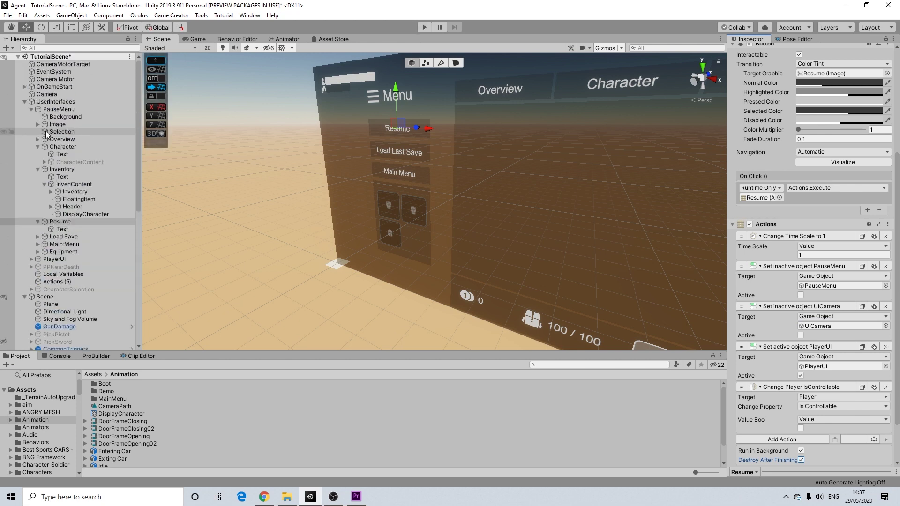
{"action": "left_click", "coordinate": [70, 183]}
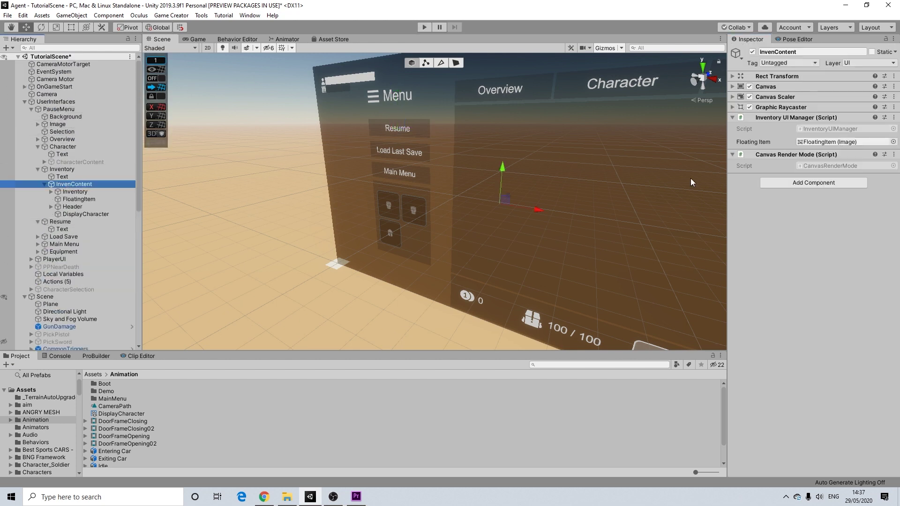
{"action": "left_click", "coordinate": [752, 52]}
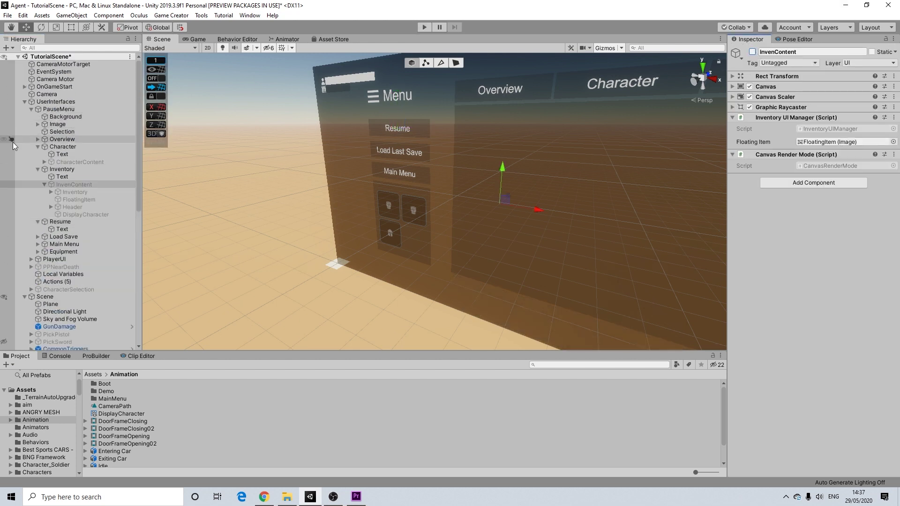
{"action": "left_click", "coordinate": [59, 109]}
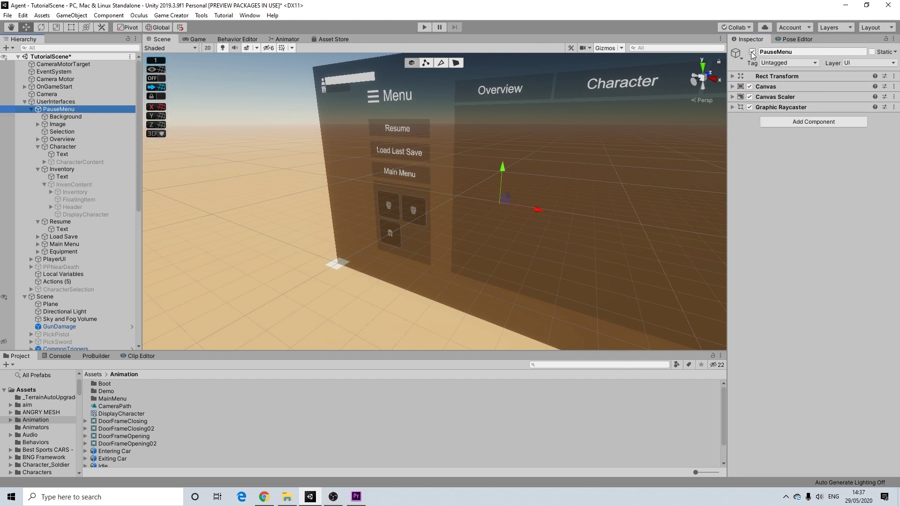
{"action": "left_click", "coordinate": [752, 52]}
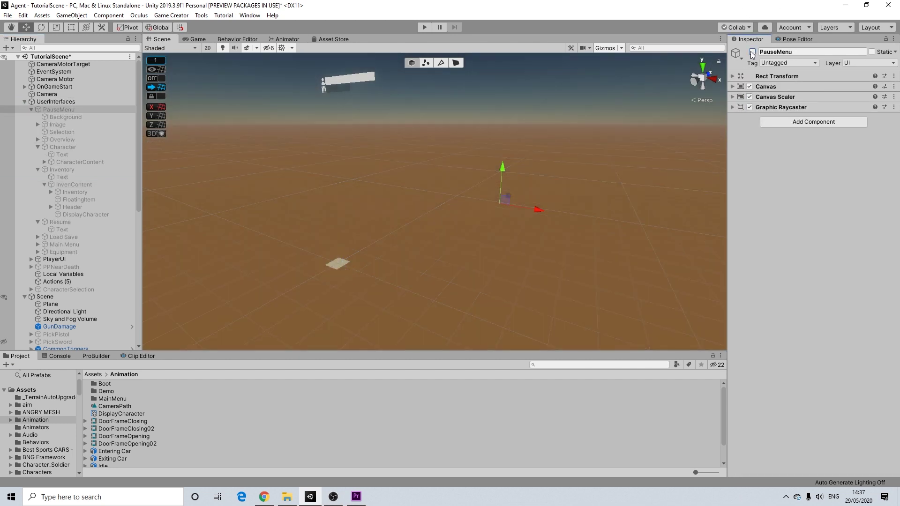
{"action": "left_click", "coordinate": [31, 109]}
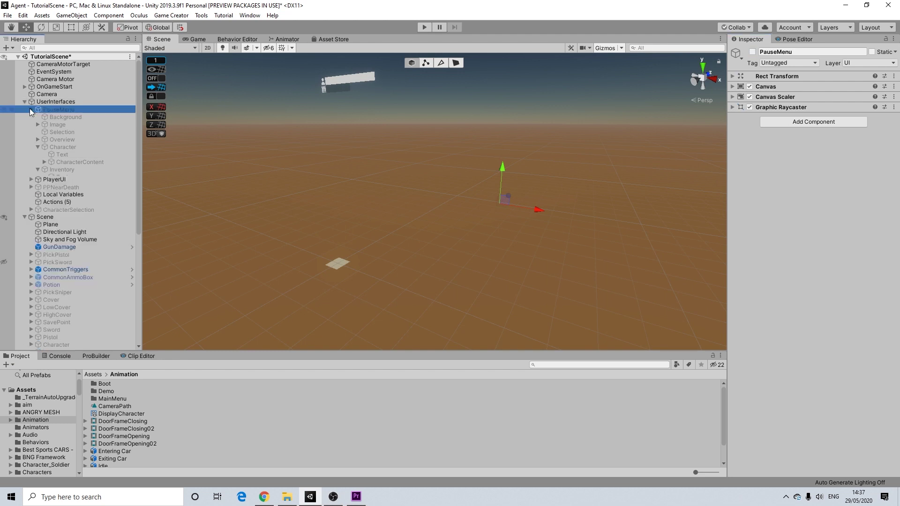
- Enter Play mode, open the pause menu with Escape, and click Resume
{"action": "left_click", "coordinate": [424, 27]}
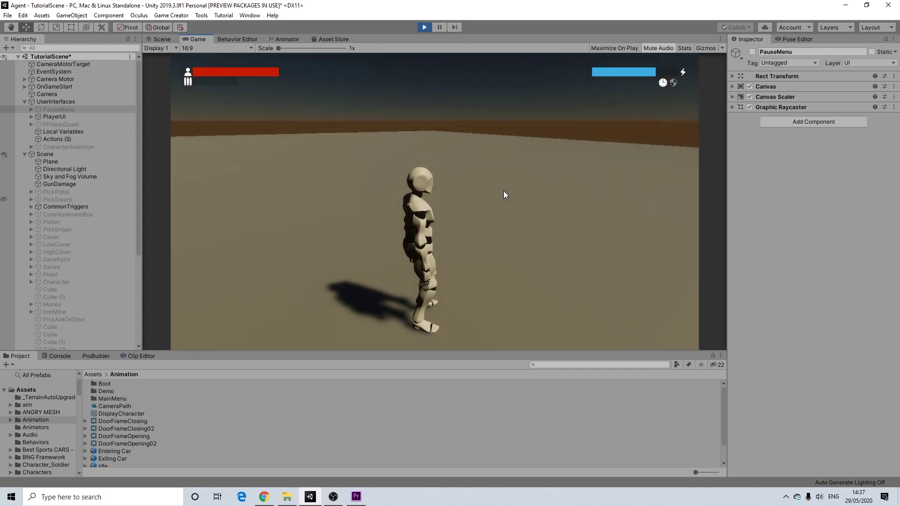
{"action": "key", "text": "Escape"}
{"action": "left_click", "coordinate": [314, 130]}
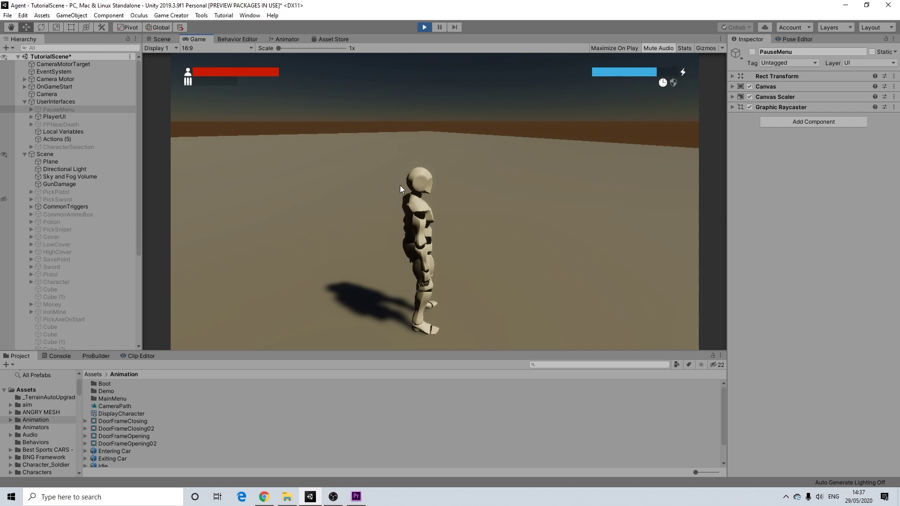
- Stop Play mode and tick Value Bool on Resume's Change Player IsControllable action
{"action": "left_click", "coordinate": [424, 28]}
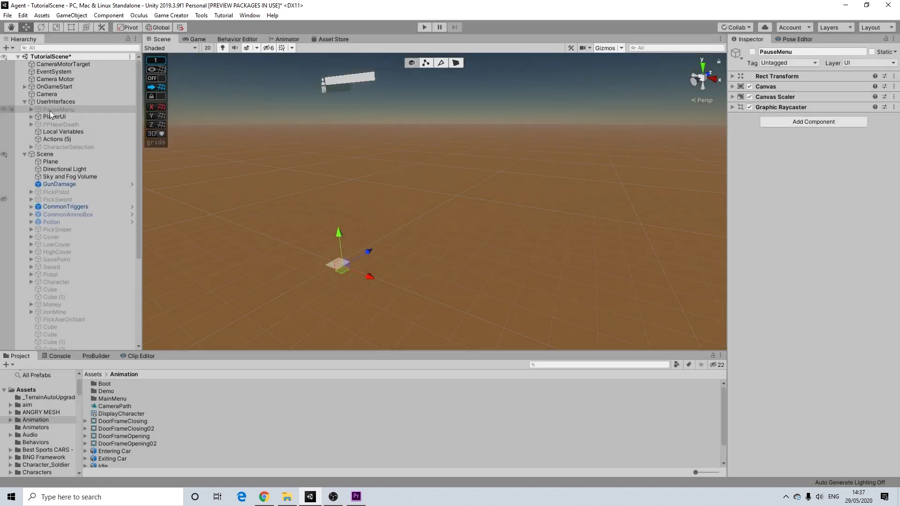
{"action": "left_click", "coordinate": [32, 108]}
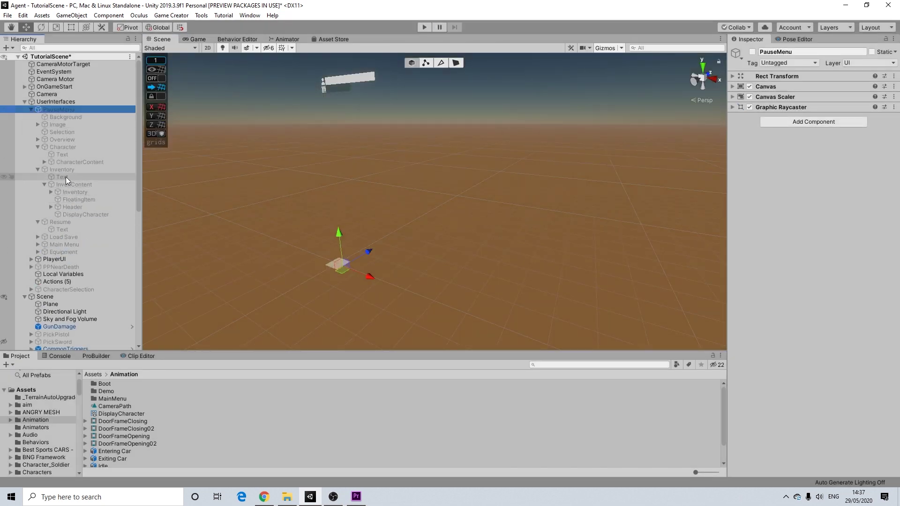
{"action": "left_click", "coordinate": [61, 221]}
{"action": "scroll", "coordinate": [804, 281], "scroll_direction": "down", "scroll_amount": 5}
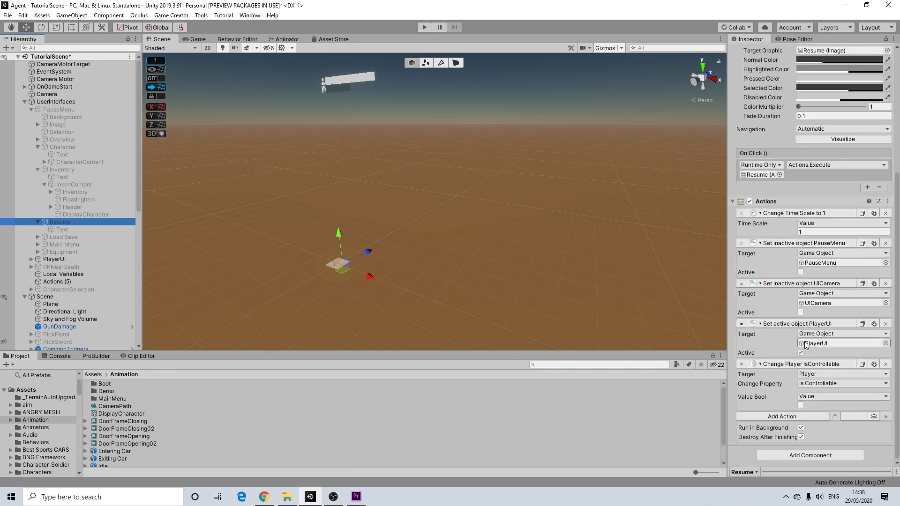
{"action": "left_click", "coordinate": [800, 404]}
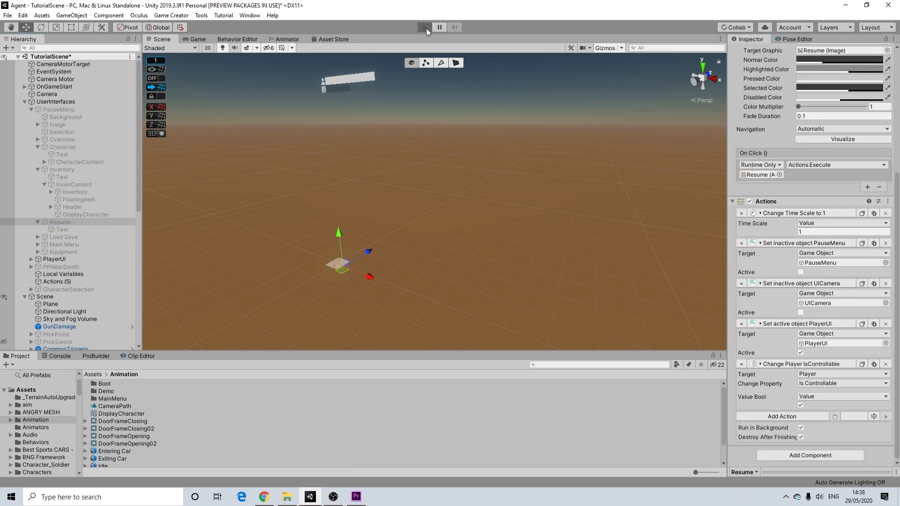
{"action": "left_click", "coordinate": [426, 28]}
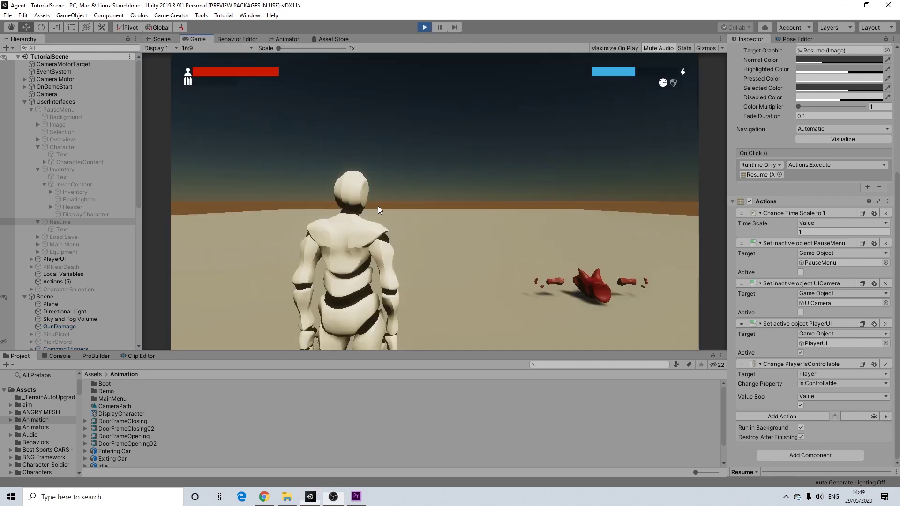
{"action": "key", "text": "w"}
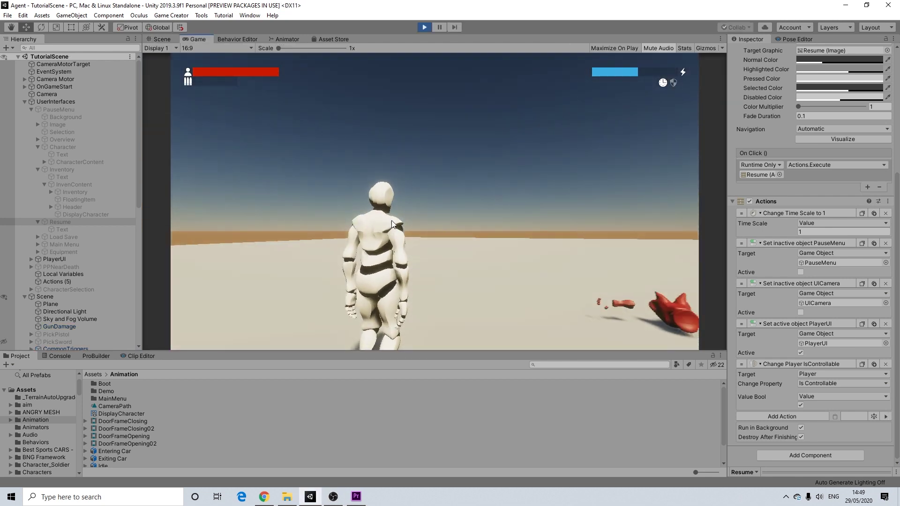
{"action": "key", "text": "w"}
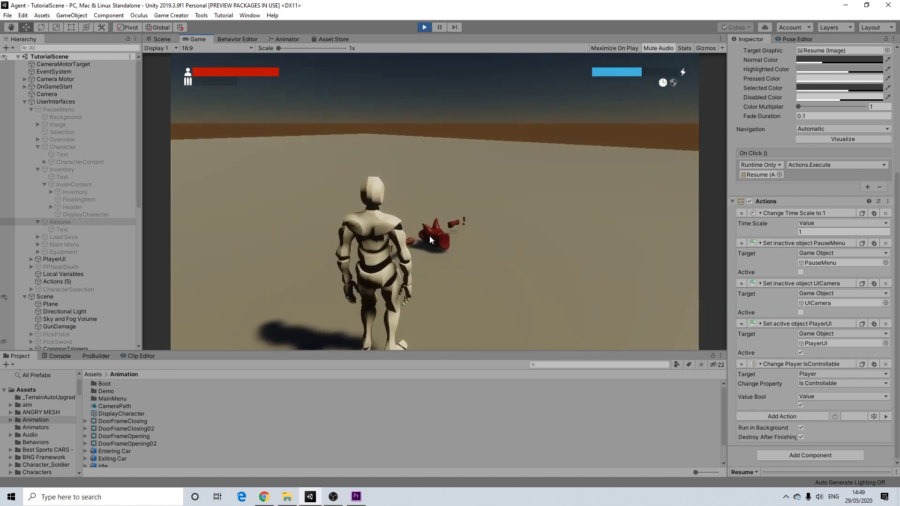
{"action": "key", "text": "w"}
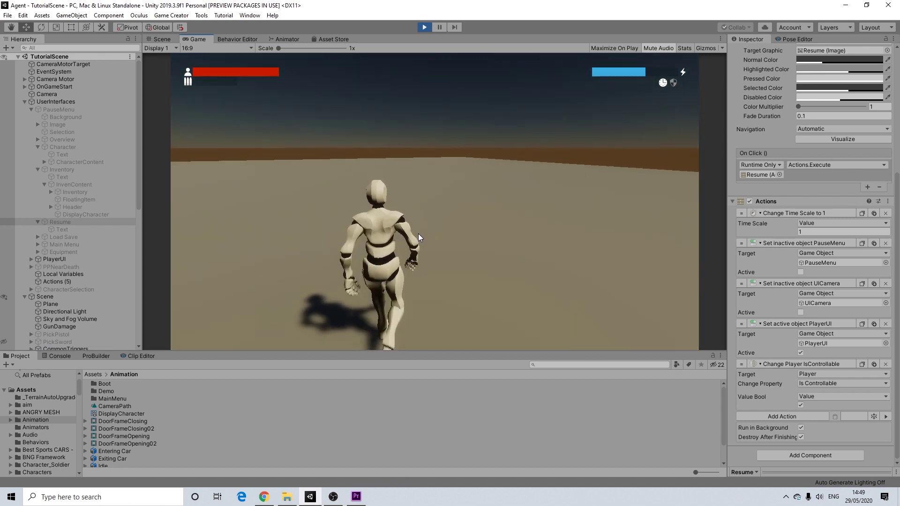
{"action": "key", "text": "Escape"}
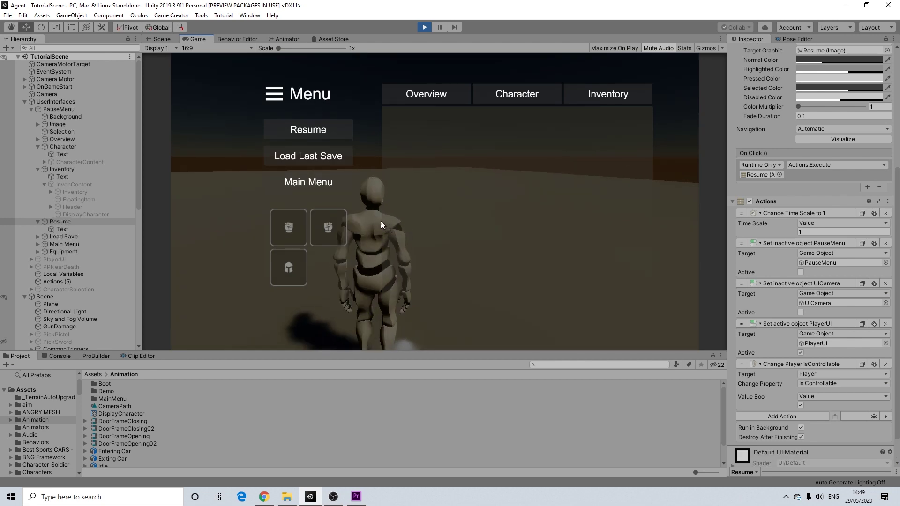
{"action": "left_click", "coordinate": [592, 92]}
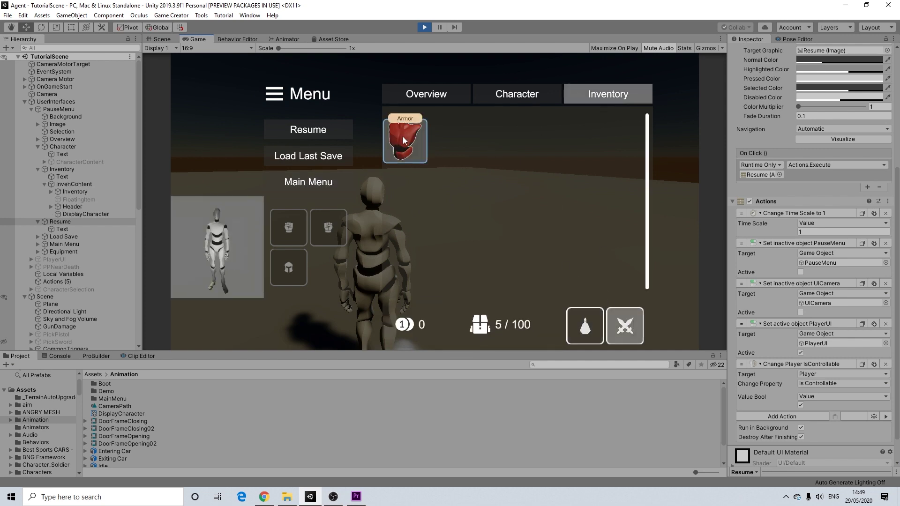
{"action": "left_click", "coordinate": [402, 137]}
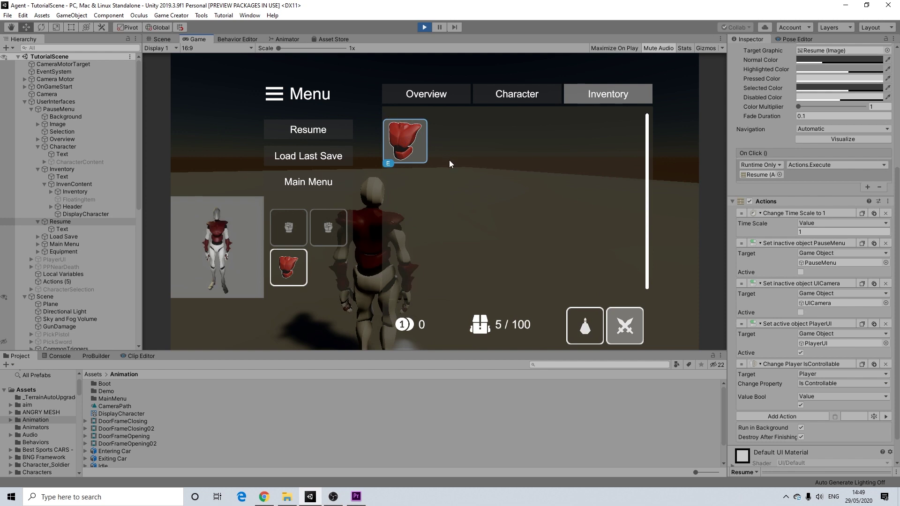
{"action": "left_click", "coordinate": [318, 129]}
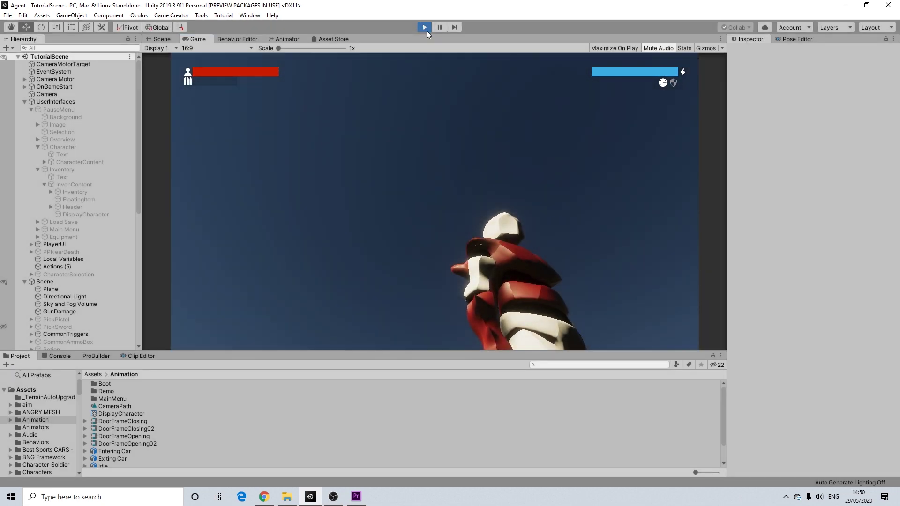
{"action": "left_click", "coordinate": [424, 27]}
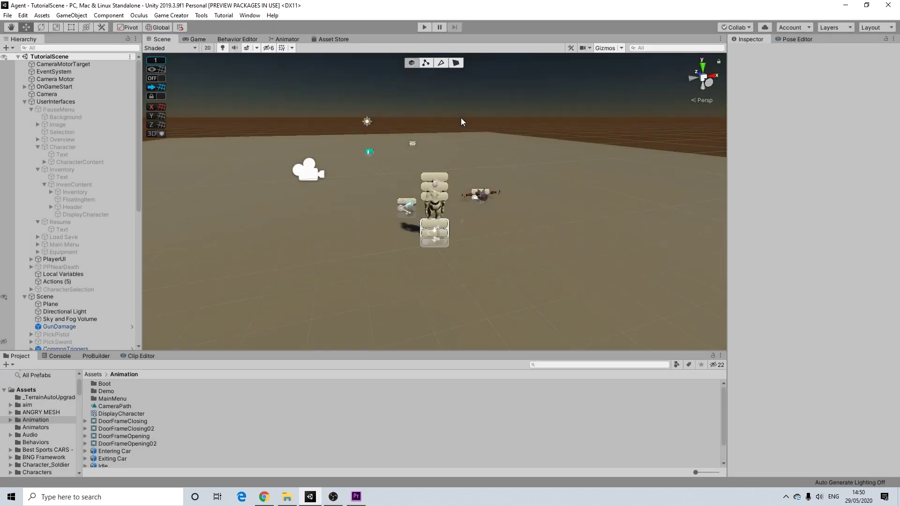
{"action": "scroll", "coordinate": [454, 136], "scroll_direction": "down", "scroll_amount": 6}
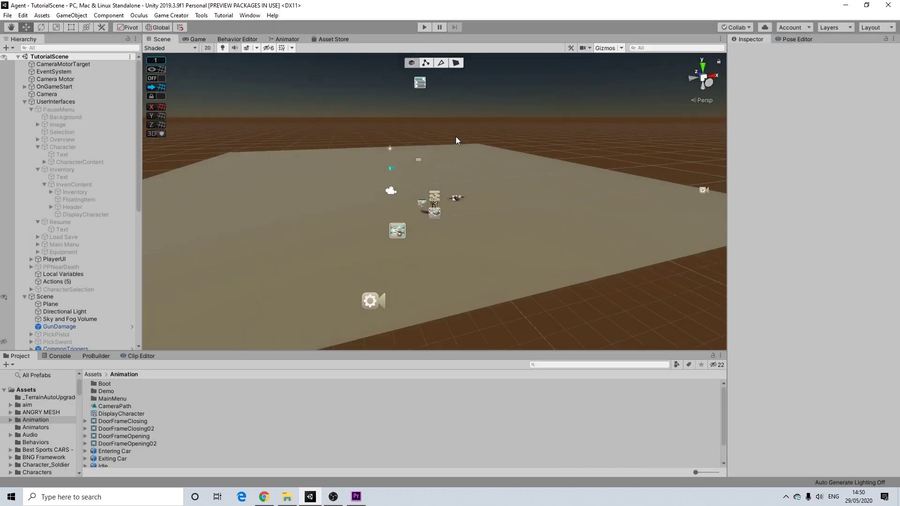
{"action": "scroll", "coordinate": [440, 168], "scroll_direction": "up", "scroll_amount": 1}
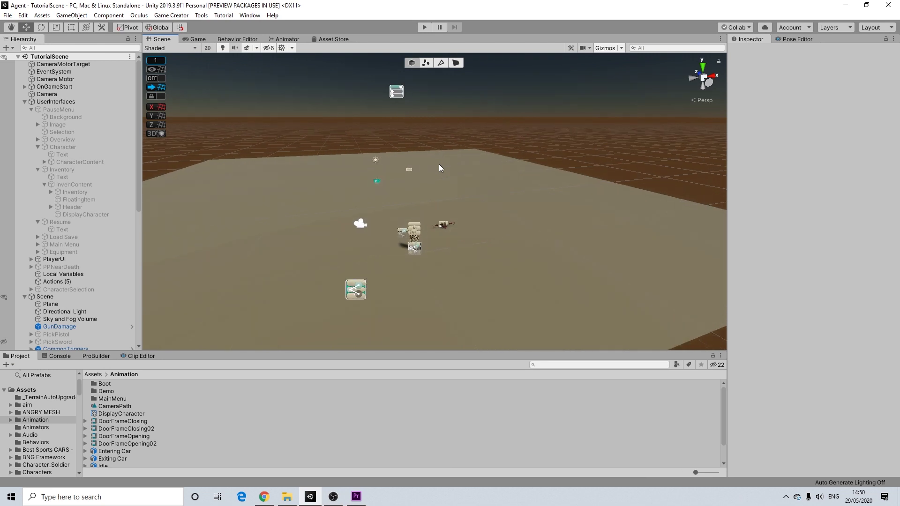